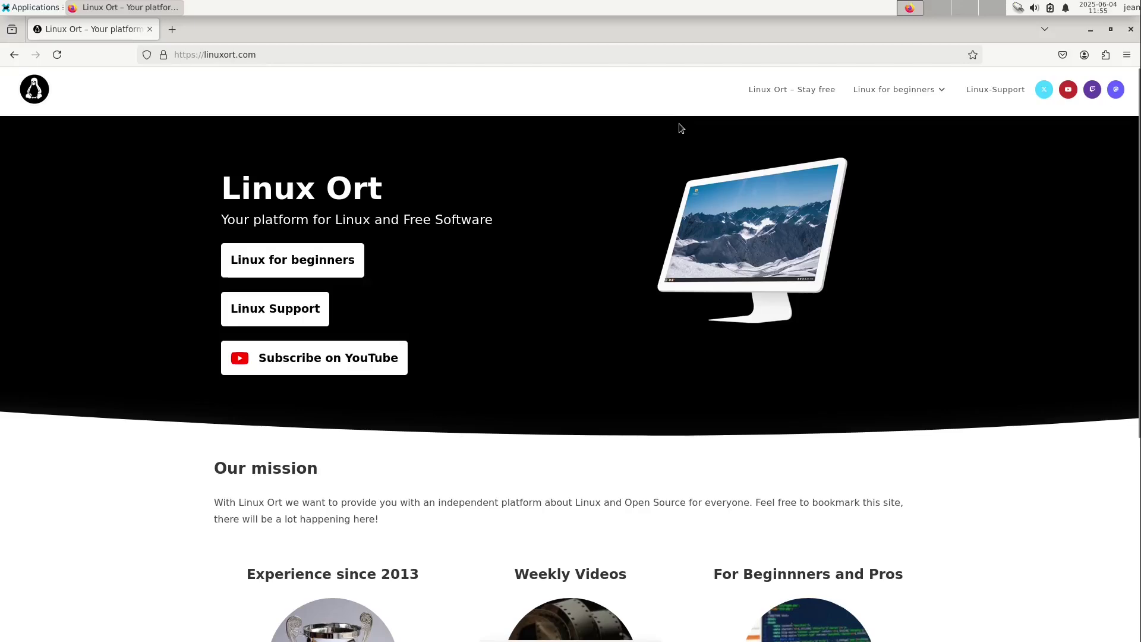
# Minimize the browser, open a terminal and enlarge its text by three levels
pyautogui.click(1090, 29)
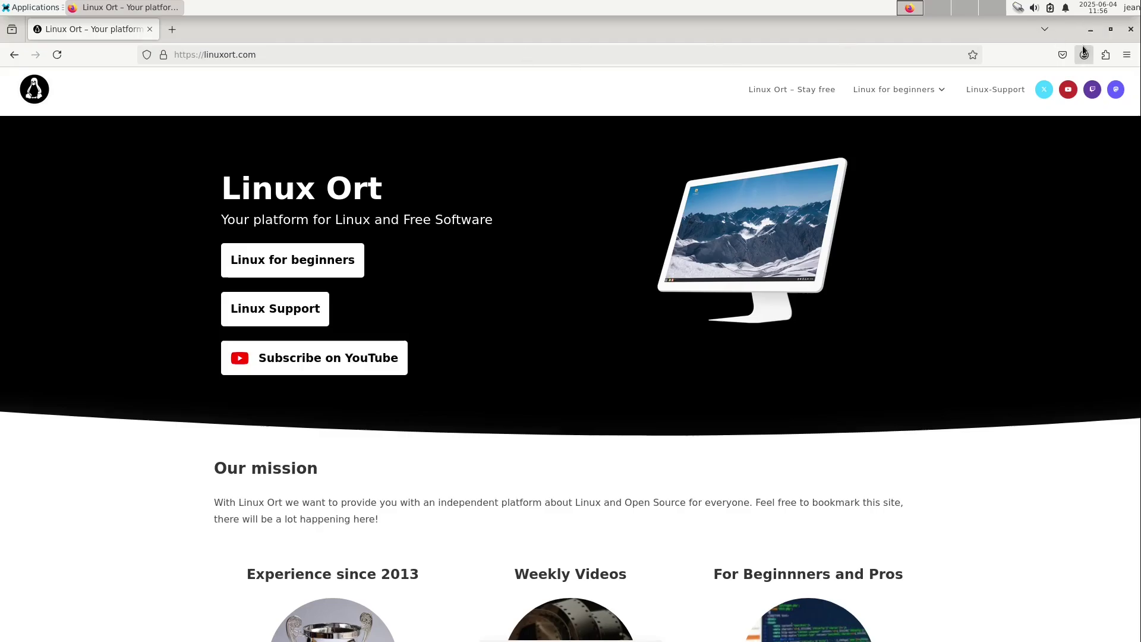
pyautogui.click(1090, 30)
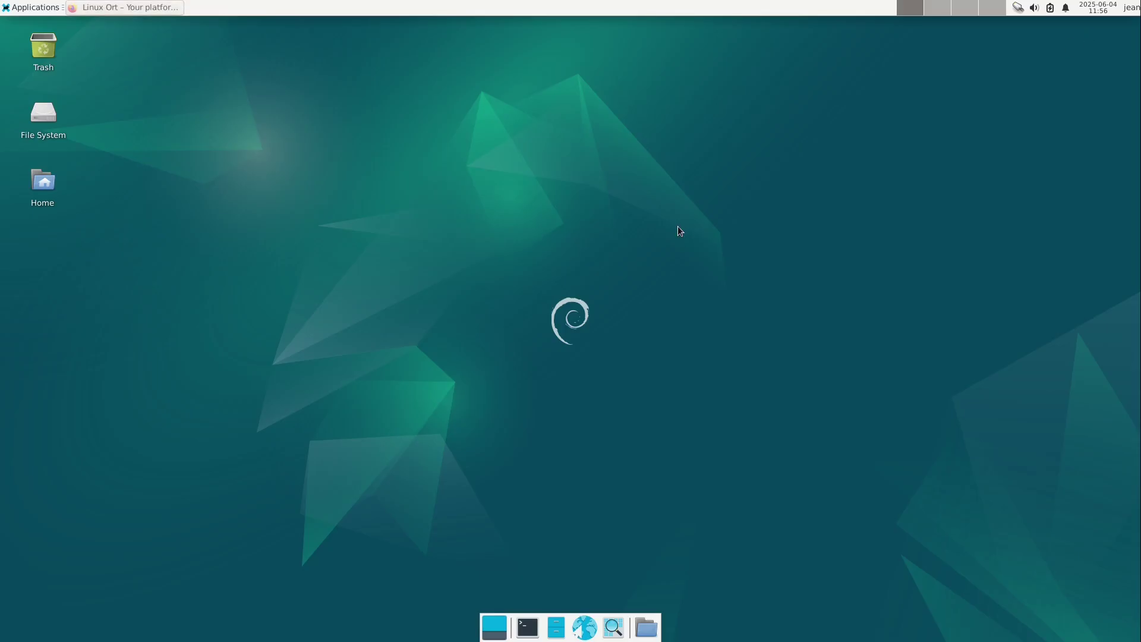
pyautogui.click(528, 627)
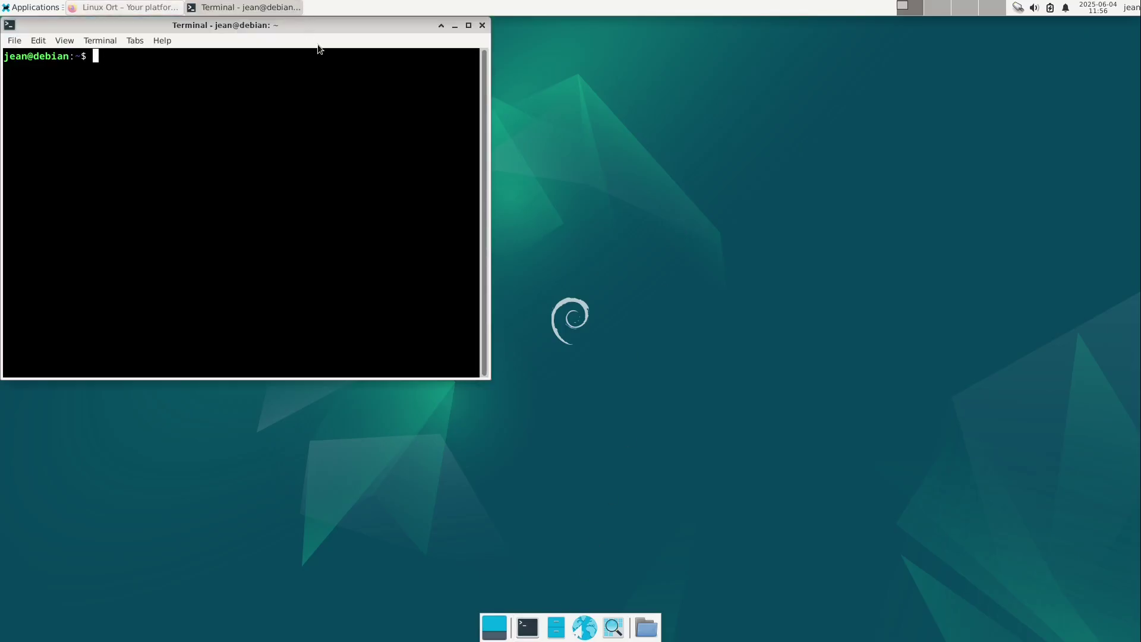
pyautogui.hotkey('ctrl', '+')
pyautogui.hotkey('ctrl', '+')
pyautogui.hotkey('ctrl', '+')
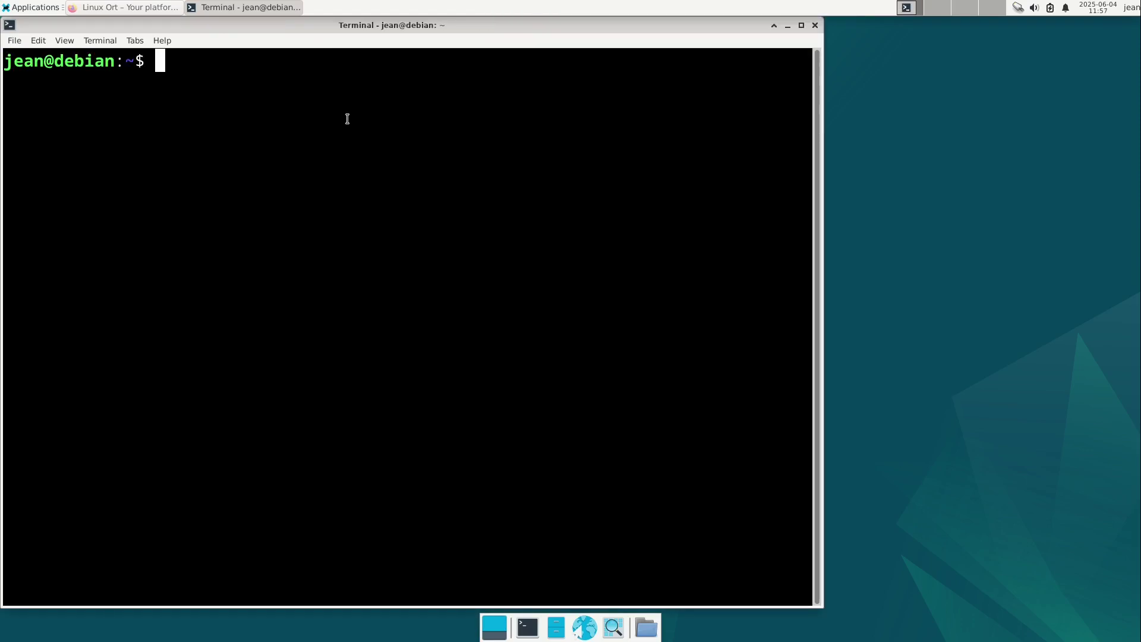
# Write the command sudo apt install xfce4 xfce4-goodies at the prompt and close the terminal without running it
pyautogui.write('sudo a')
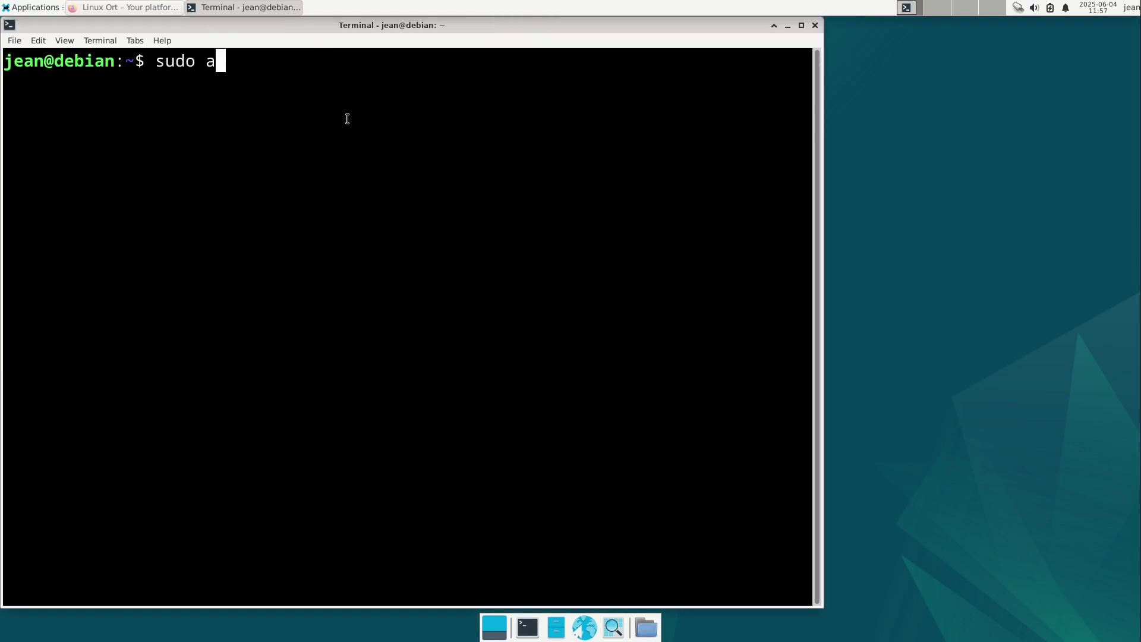
pyautogui.write('pt install xfc')
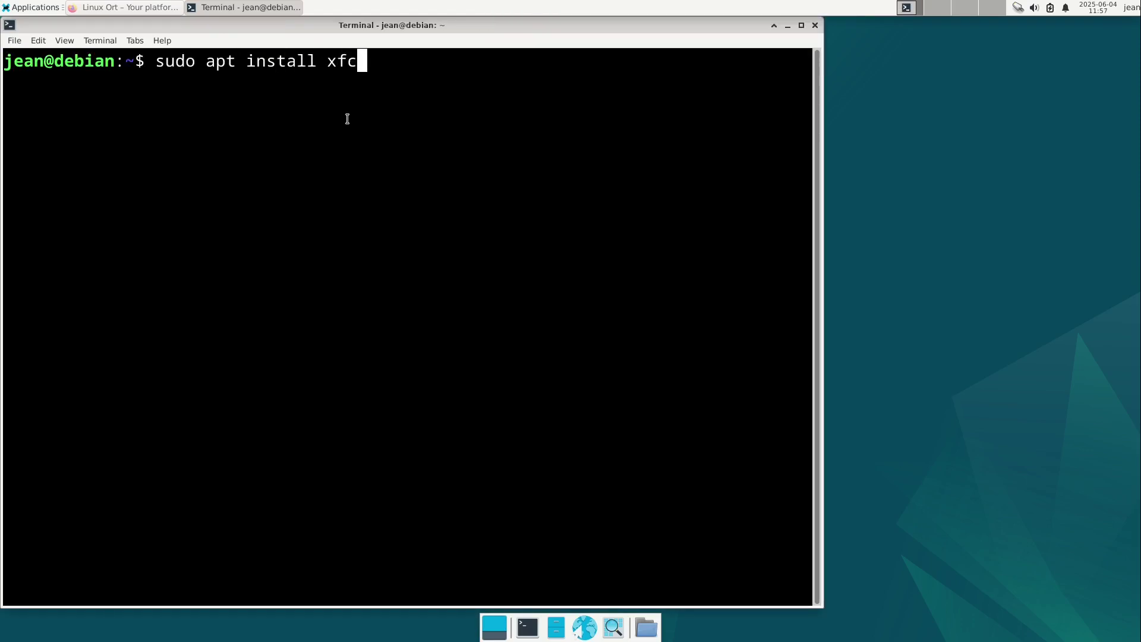
pyautogui.write('e4 xfce')
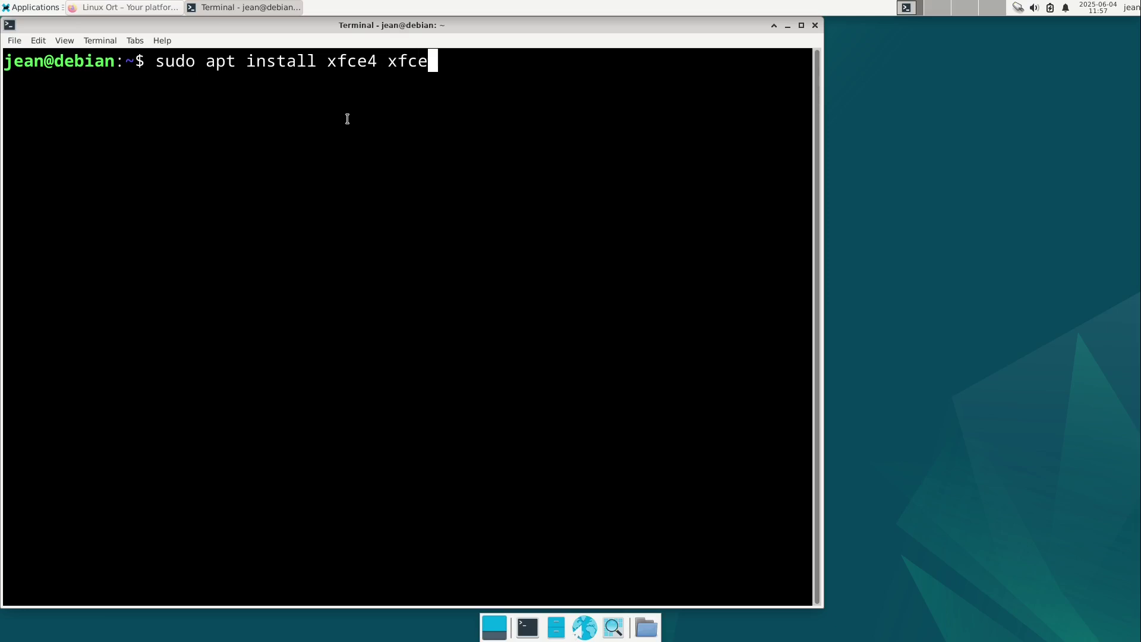
pyautogui.write('4-goodies')
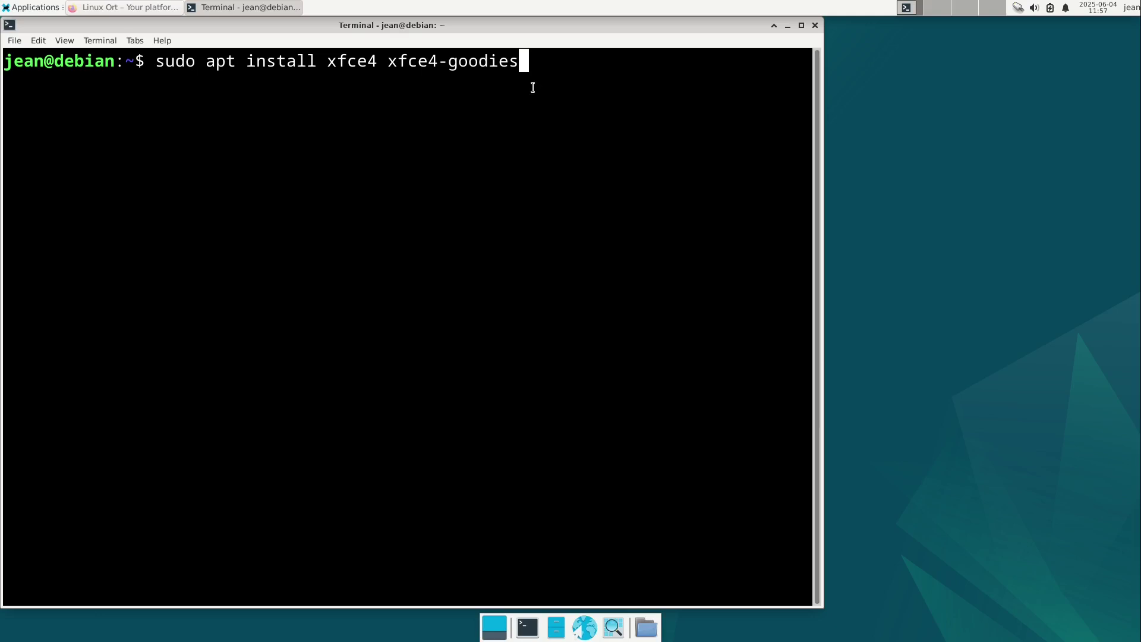
pyautogui.click(815, 25)
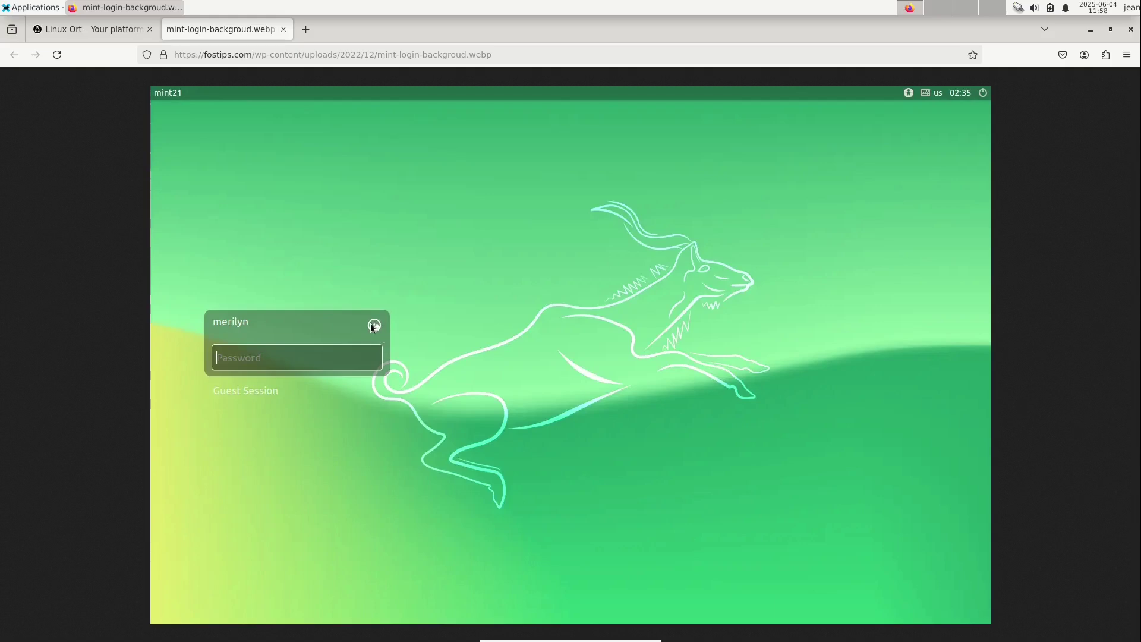
# Close and restart the Firefox browser and dismiss the notice about restoring previous tabs
pyautogui.click(1131, 29)
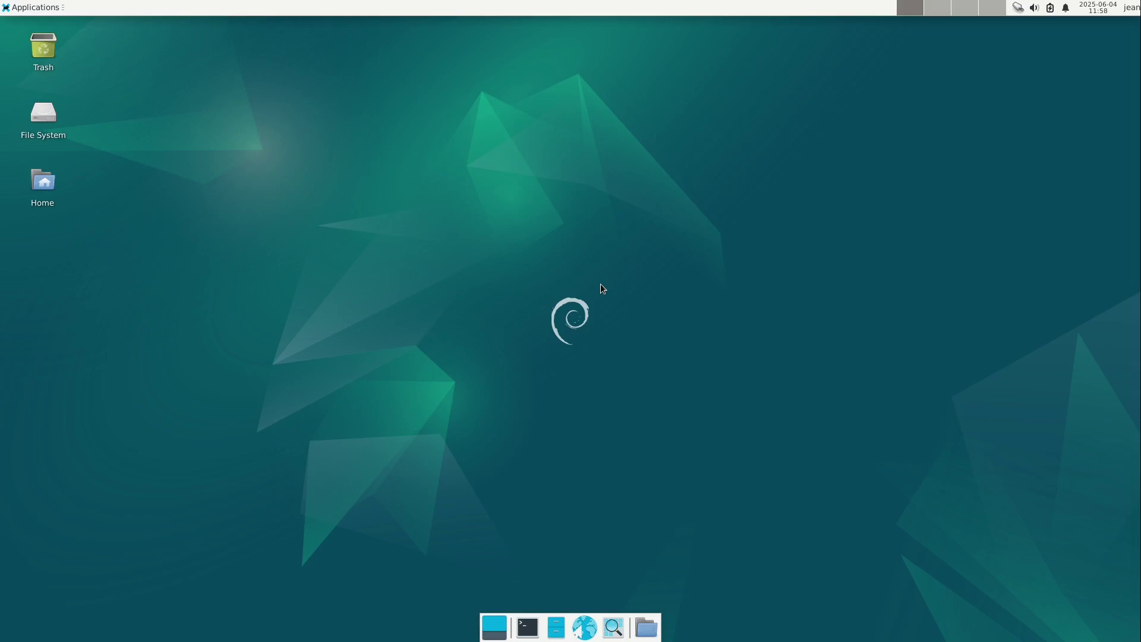
pyautogui.click(584, 626)
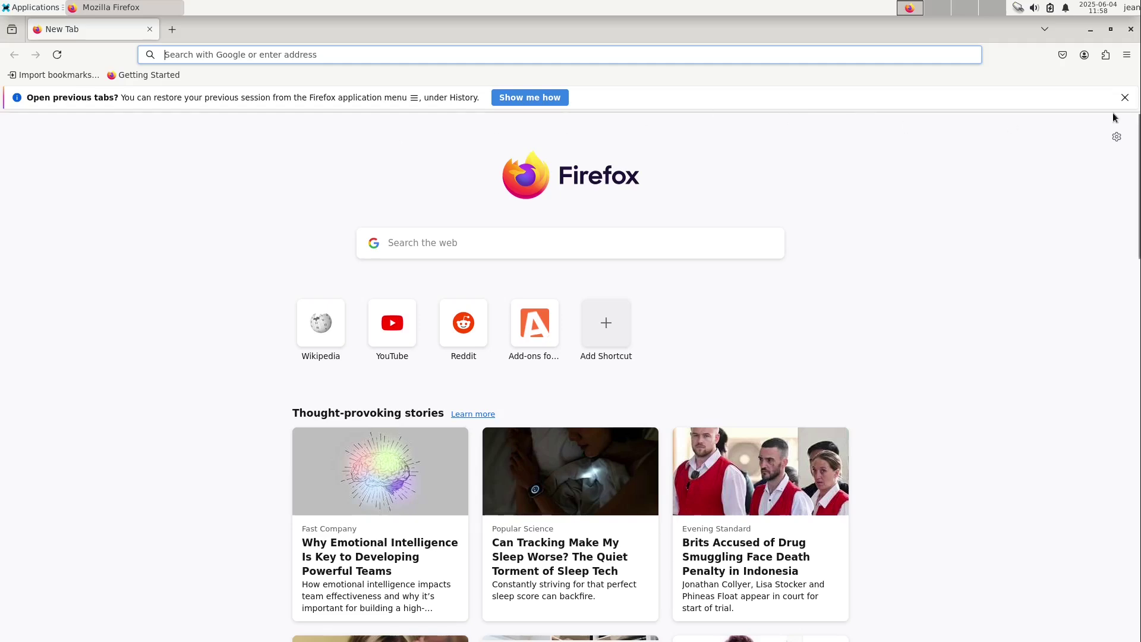
pyautogui.click(1124, 98)
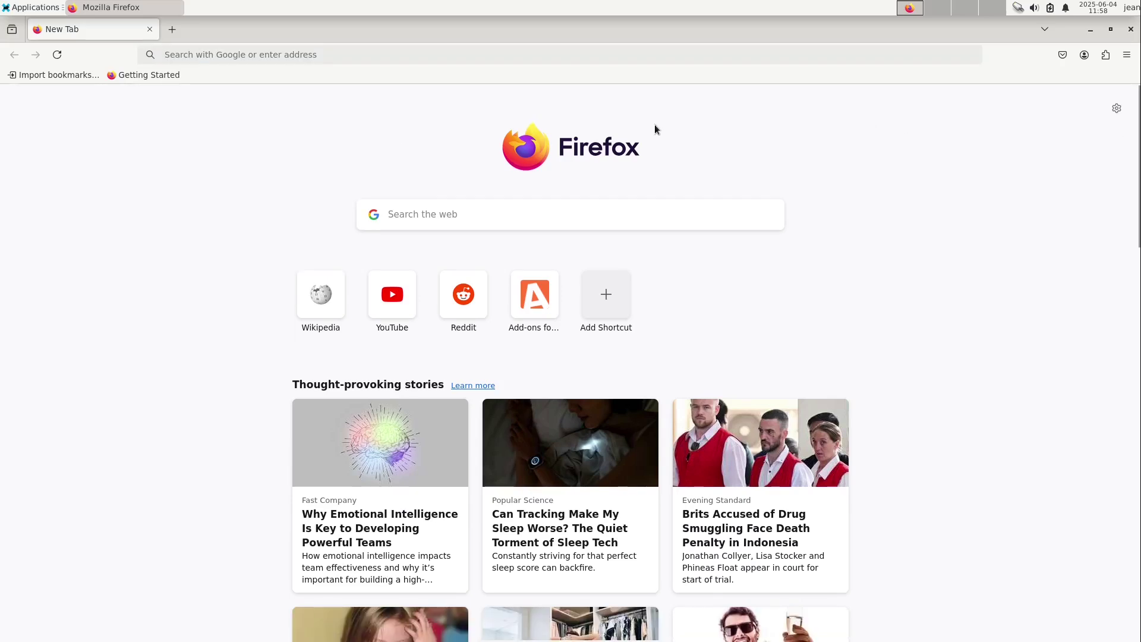
# Show the Wallpapers category on unsplash.com and download the free photo of green trees on a gray rock mountain
pyautogui.click(275, 55)
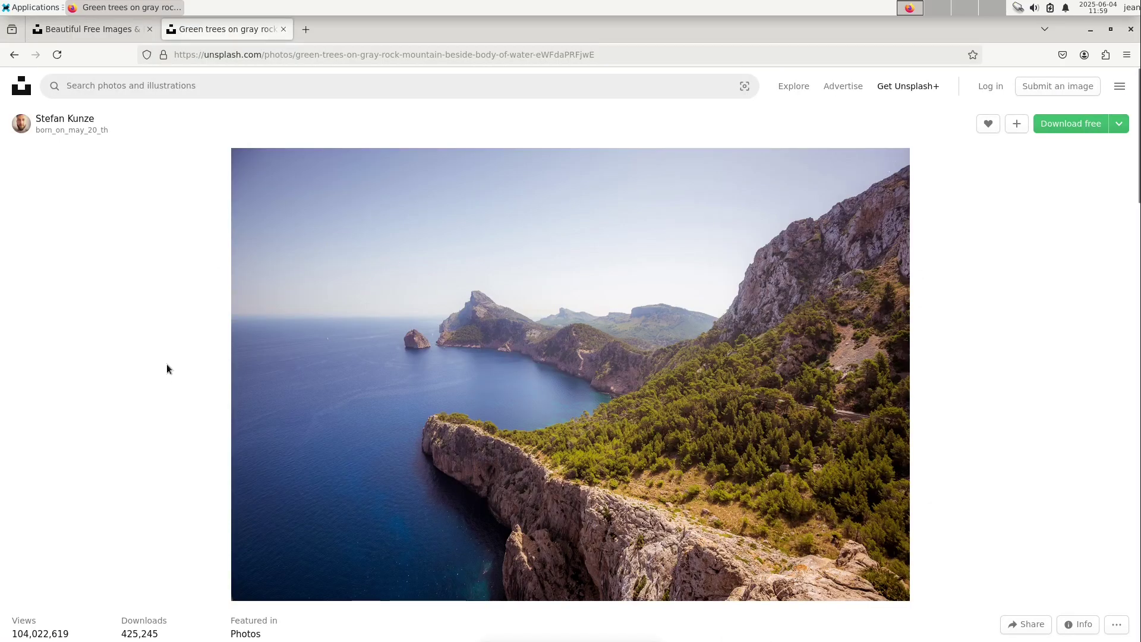
pyautogui.click(94, 31)
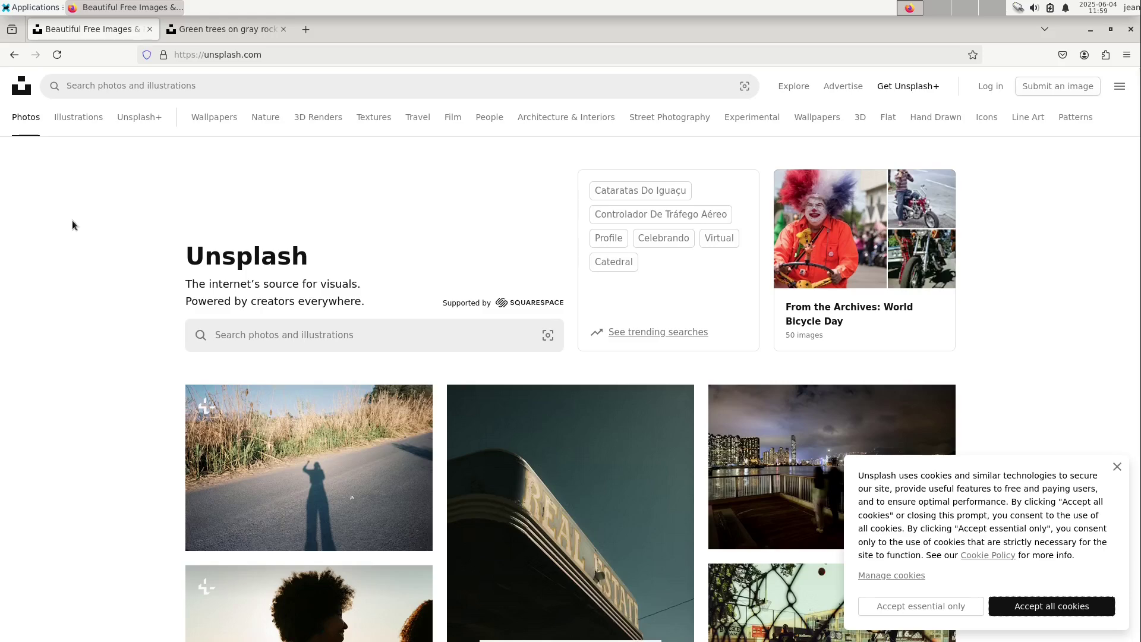
pyautogui.click(205, 113)
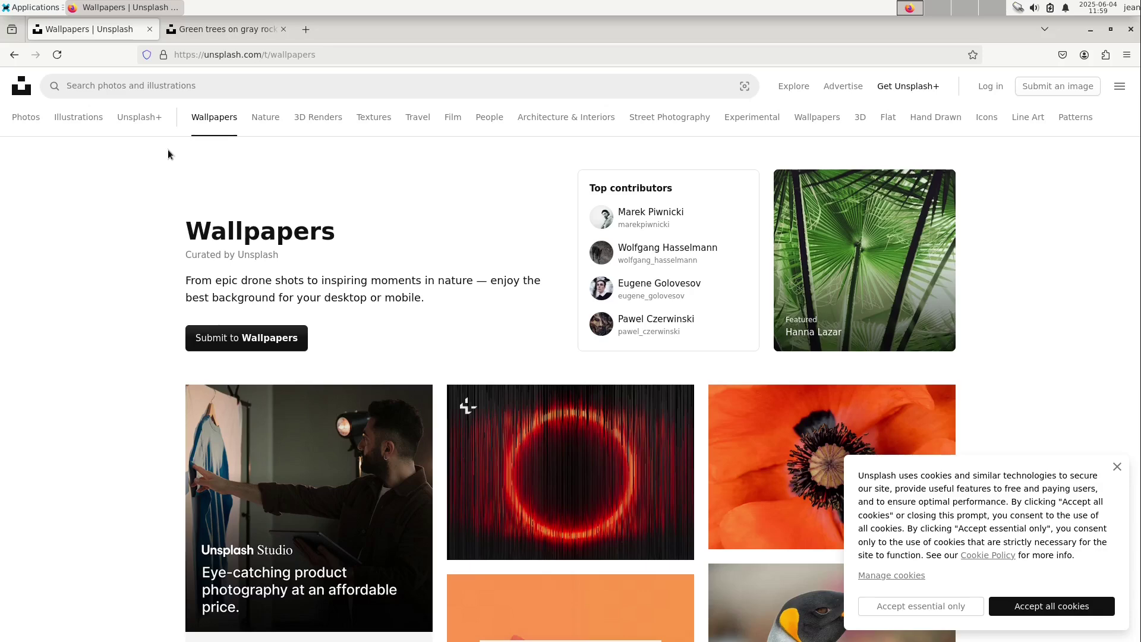
pyautogui.click(189, 31)
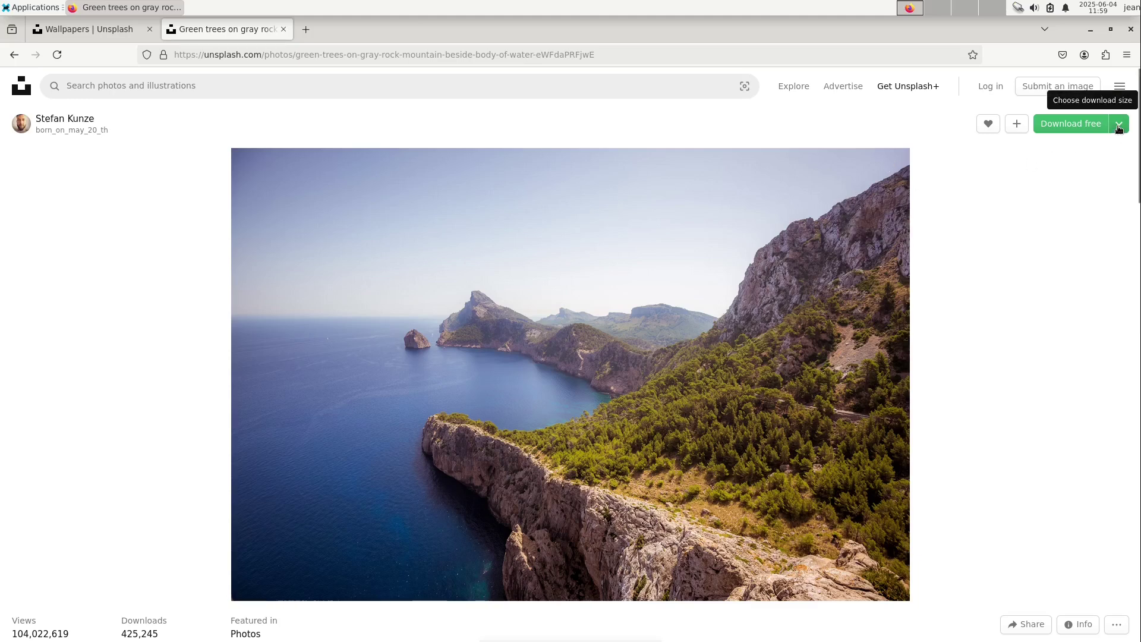
pyautogui.click(1084, 129)
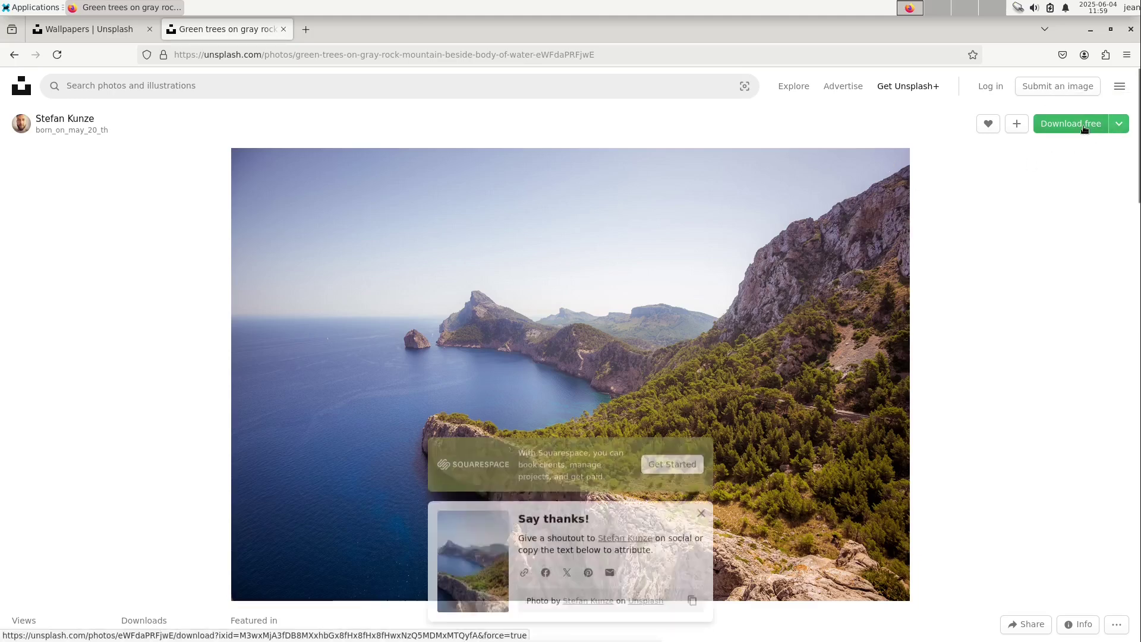
pyautogui.hotkey('ctrl', 't')
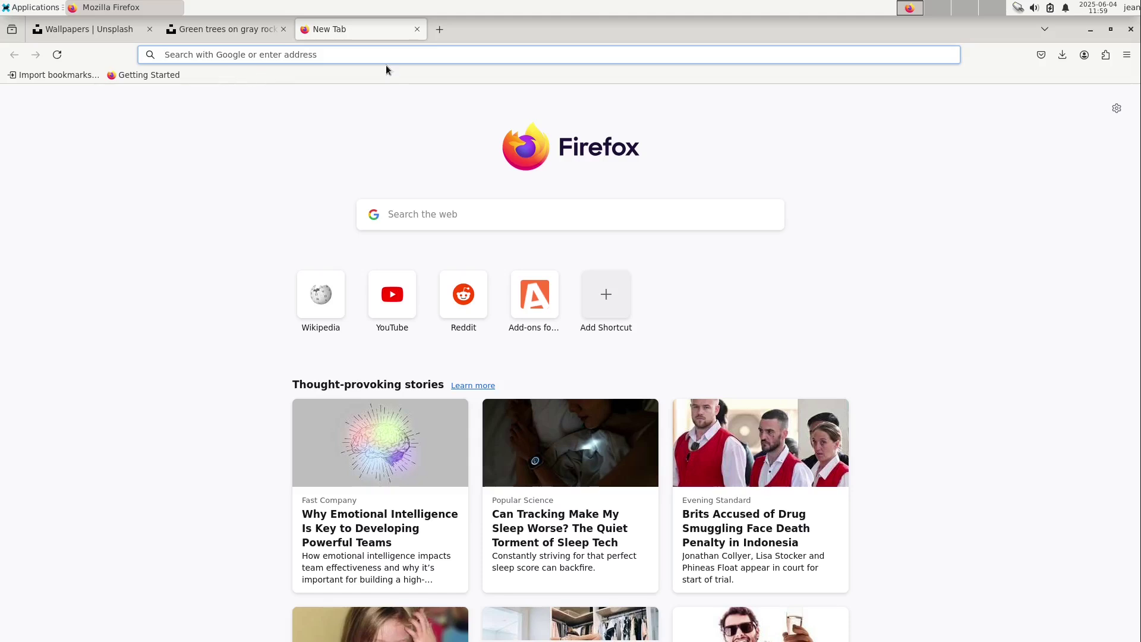
pyautogui.write('xfce')
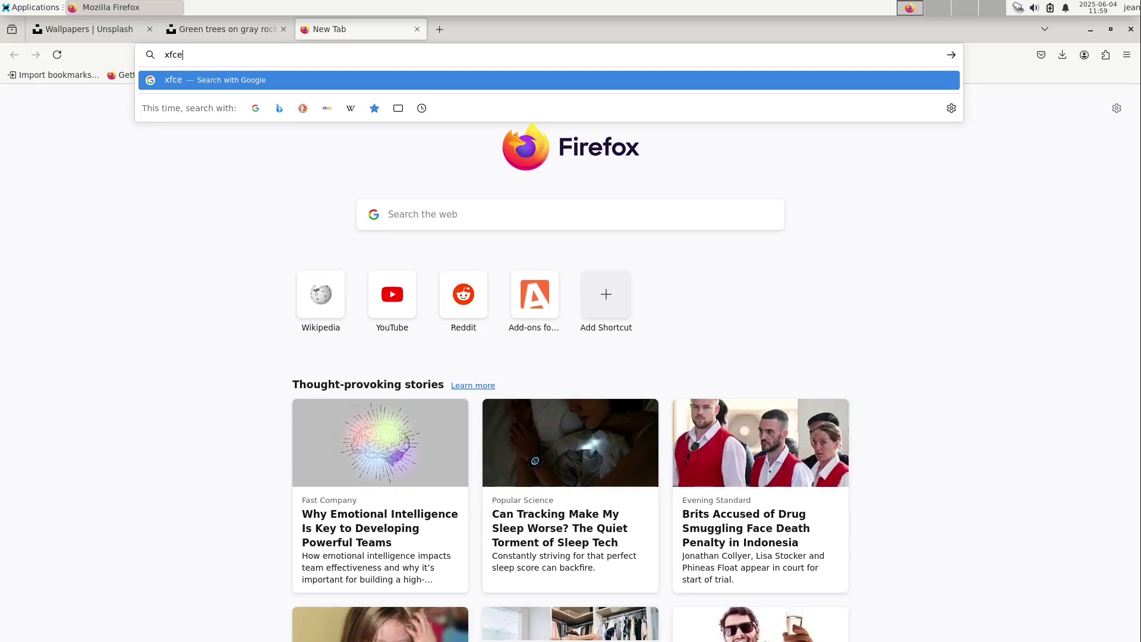
pyautogui.hotkey('ctrl', 'a')
pyautogui.write('https://www.gnome-look.org/browse/')
pyautogui.press('Return')
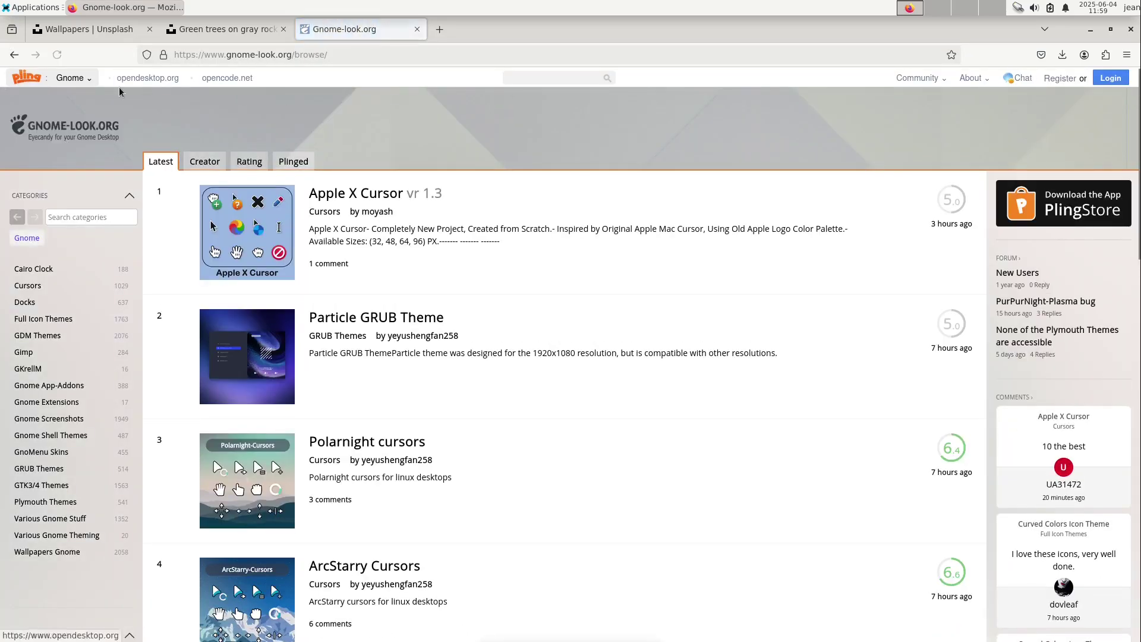
# Go to the XFCE section of the site and download 01-Tela.tar.xz from the Tela-icon-theme page
pyautogui.click(86, 79)
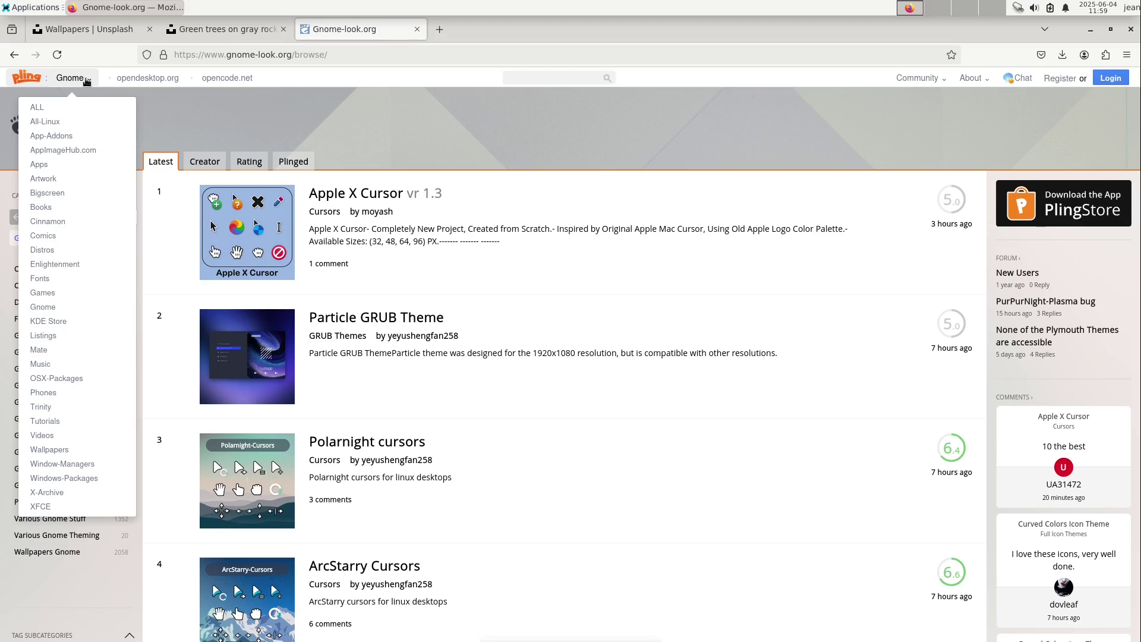
pyautogui.click(86, 79)
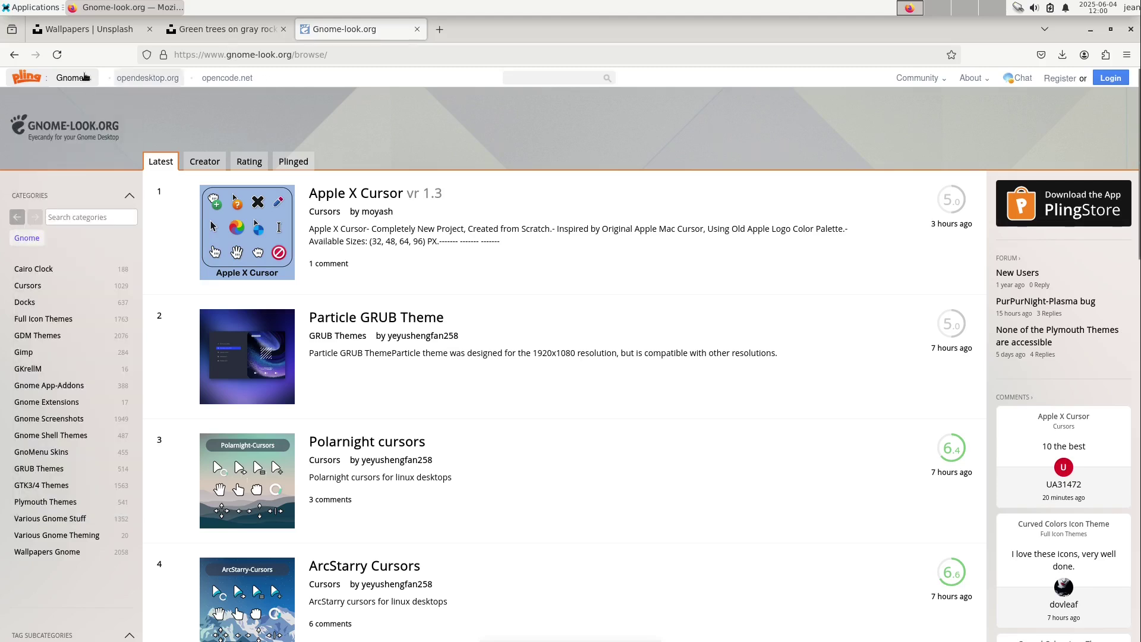
pyautogui.click(71, 78)
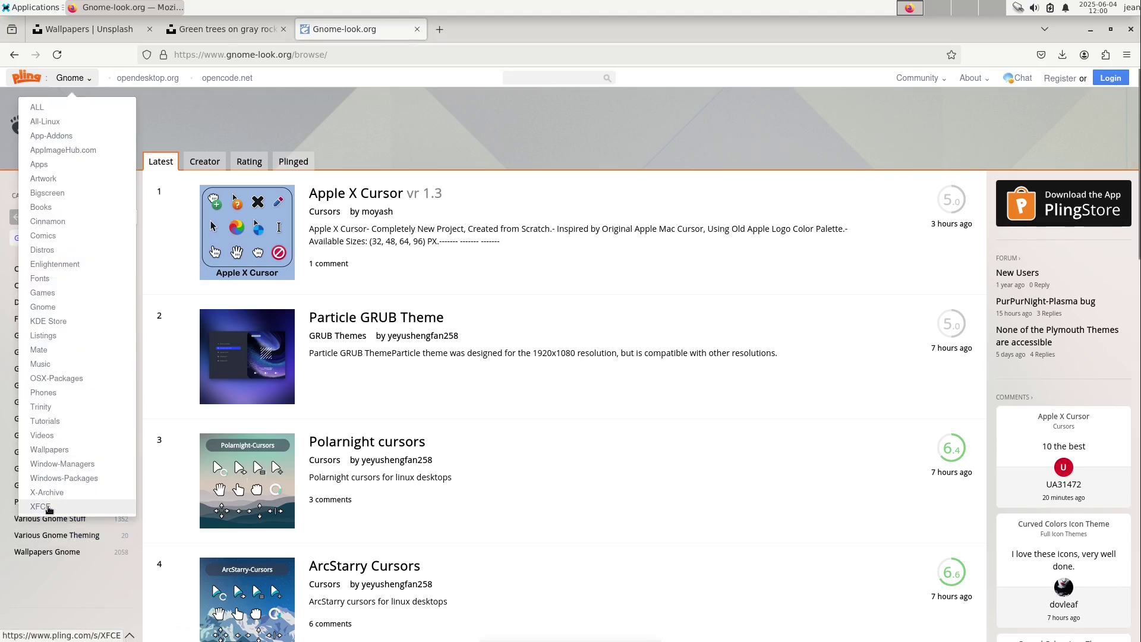
pyautogui.click(49, 506)
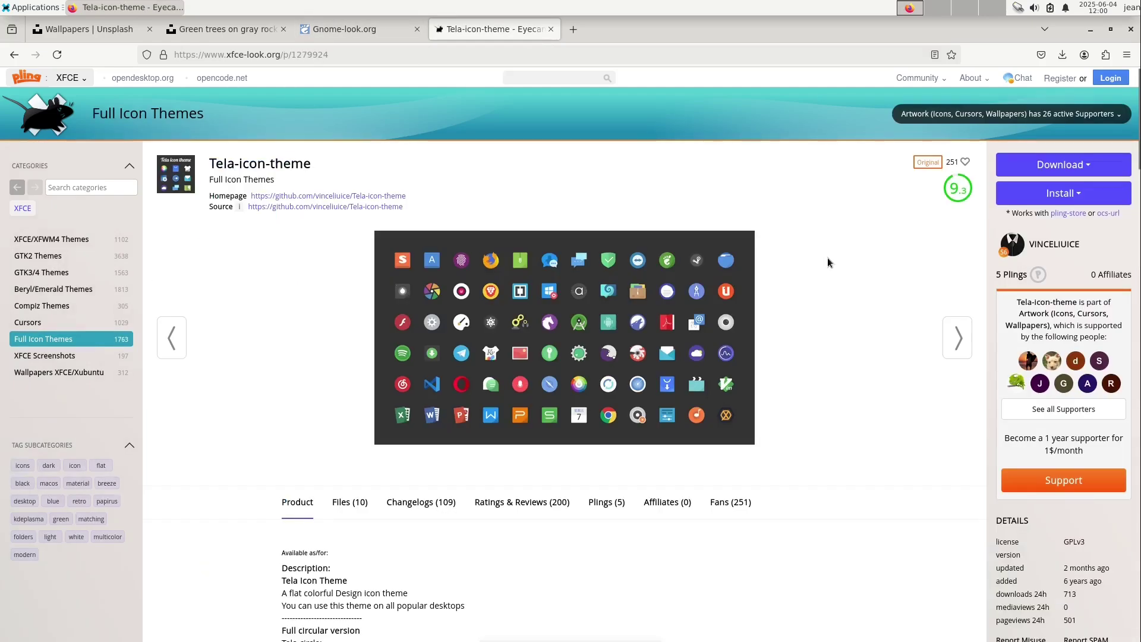
pyautogui.click(1056, 168)
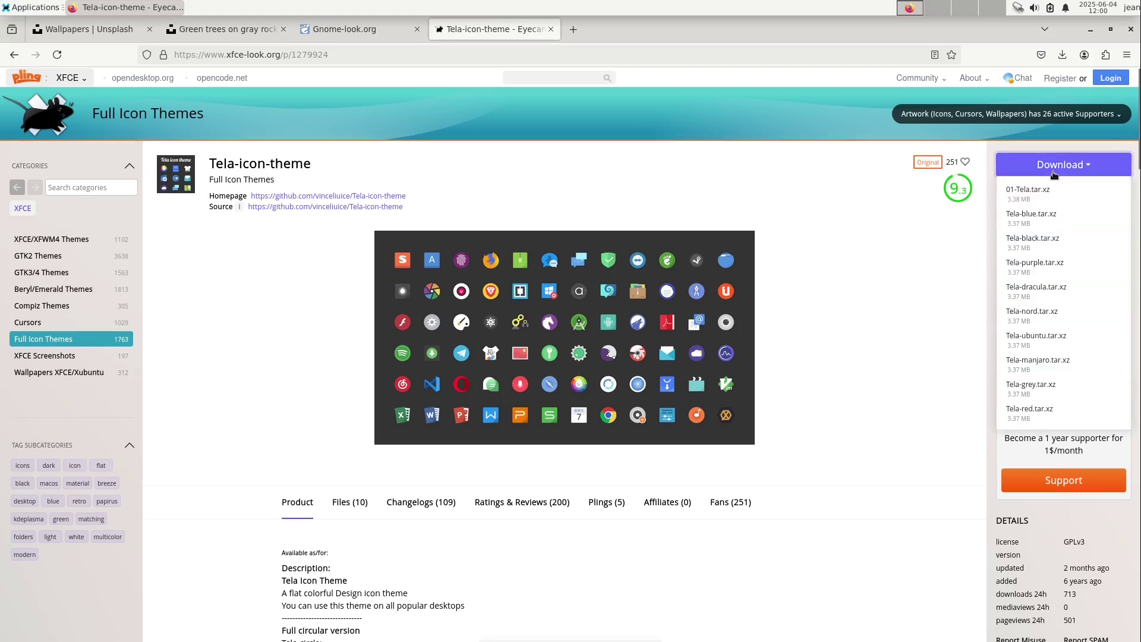
pyautogui.click(1040, 199)
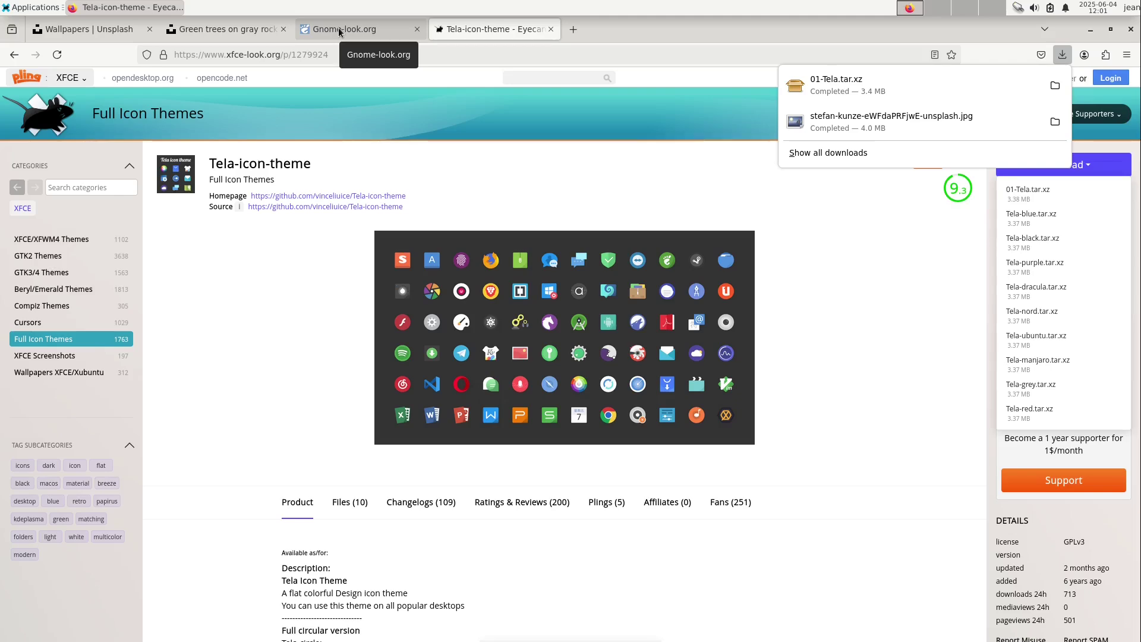
# Return to Gnome-look.org and look through the GTK3/4 Themes category sorted by rating
pyautogui.click(339, 30)
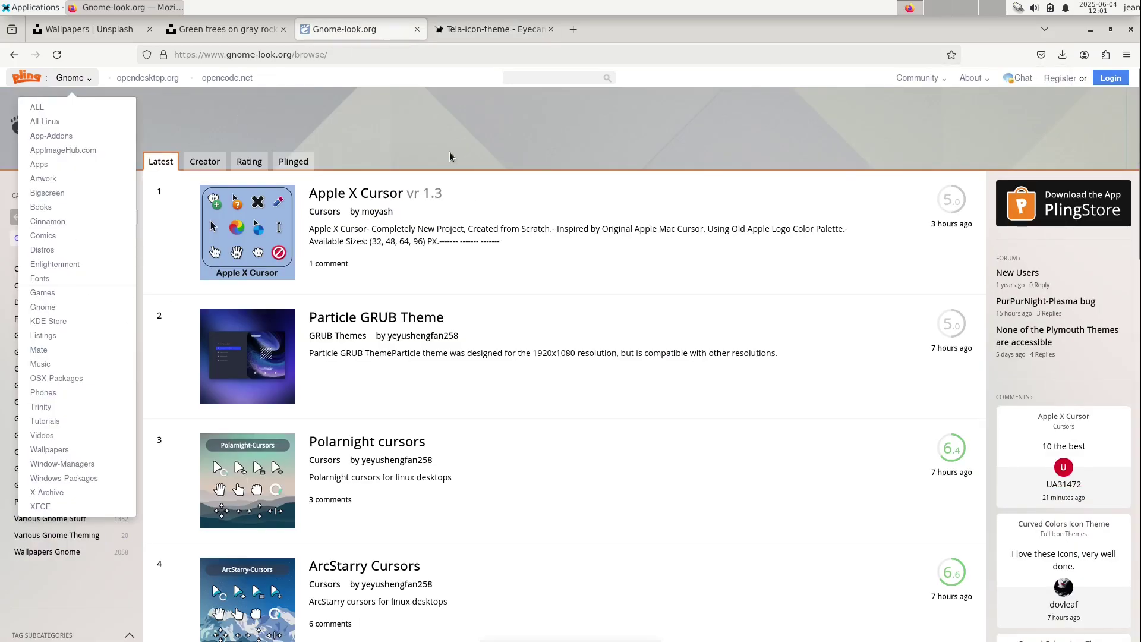
pyautogui.click(390, 136)
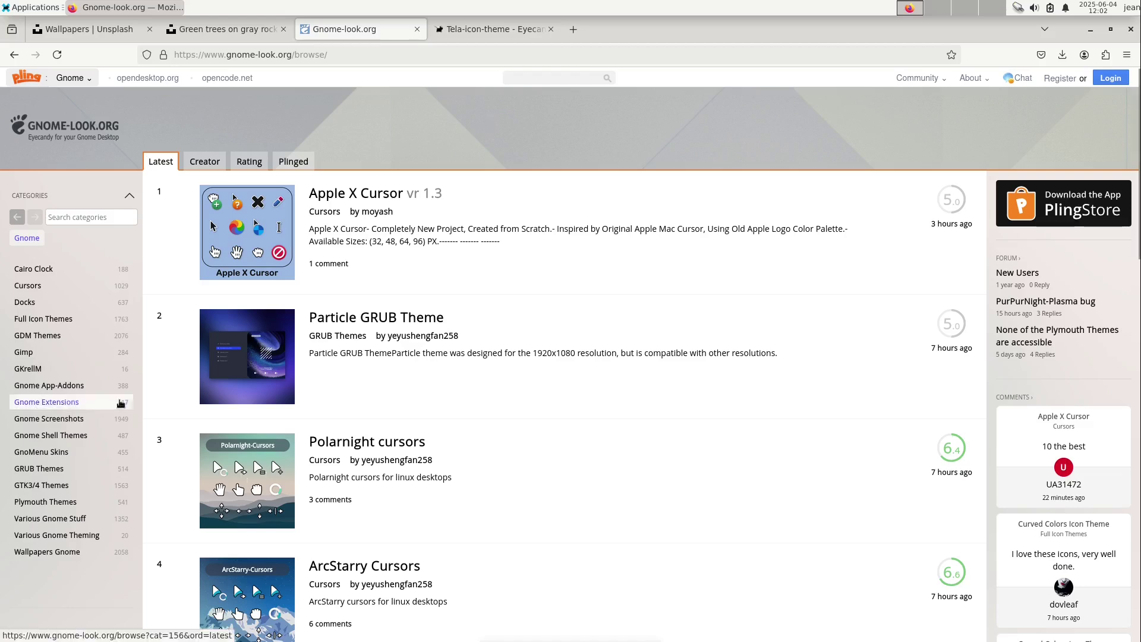
pyautogui.click(66, 491)
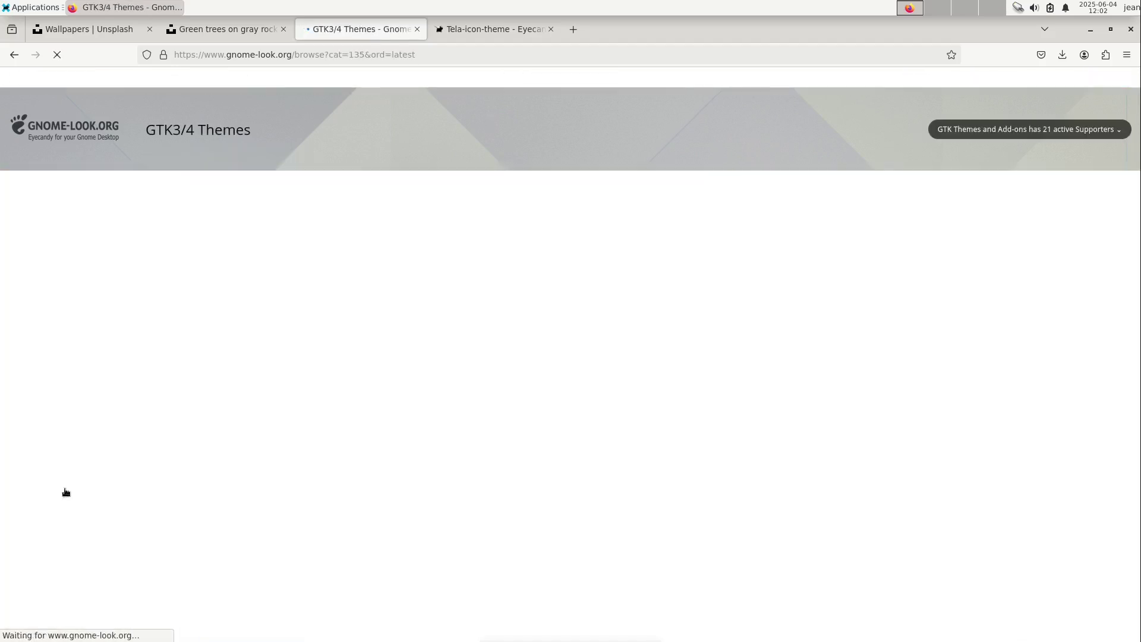
pyautogui.click(250, 169)
pyautogui.scroll(-15, 210, 367)
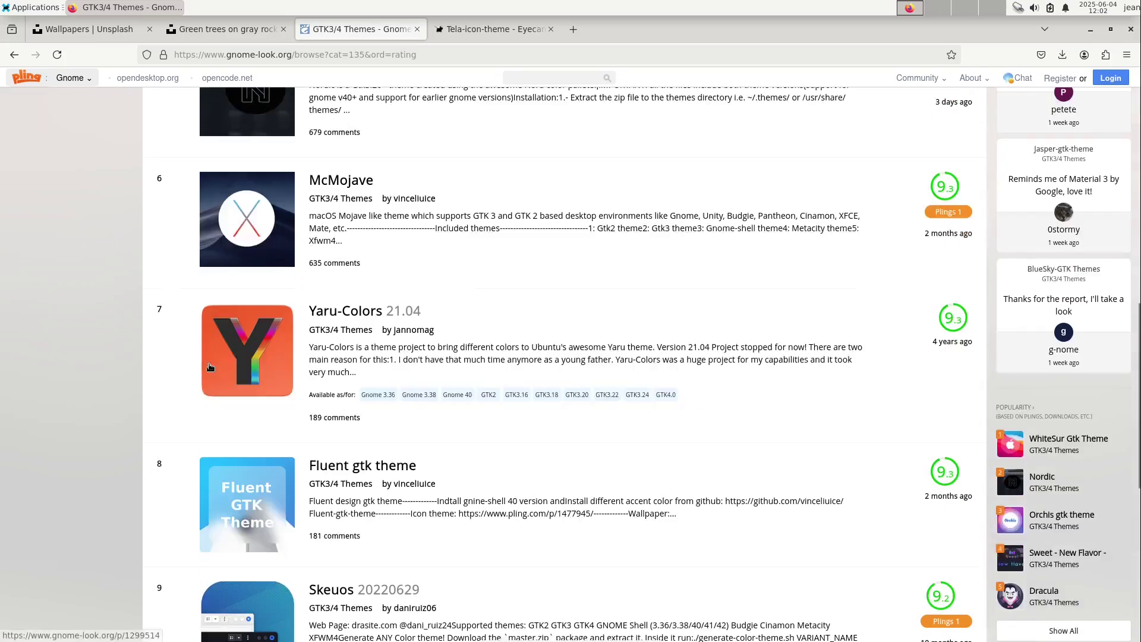
pyautogui.scroll(-2, 210, 367)
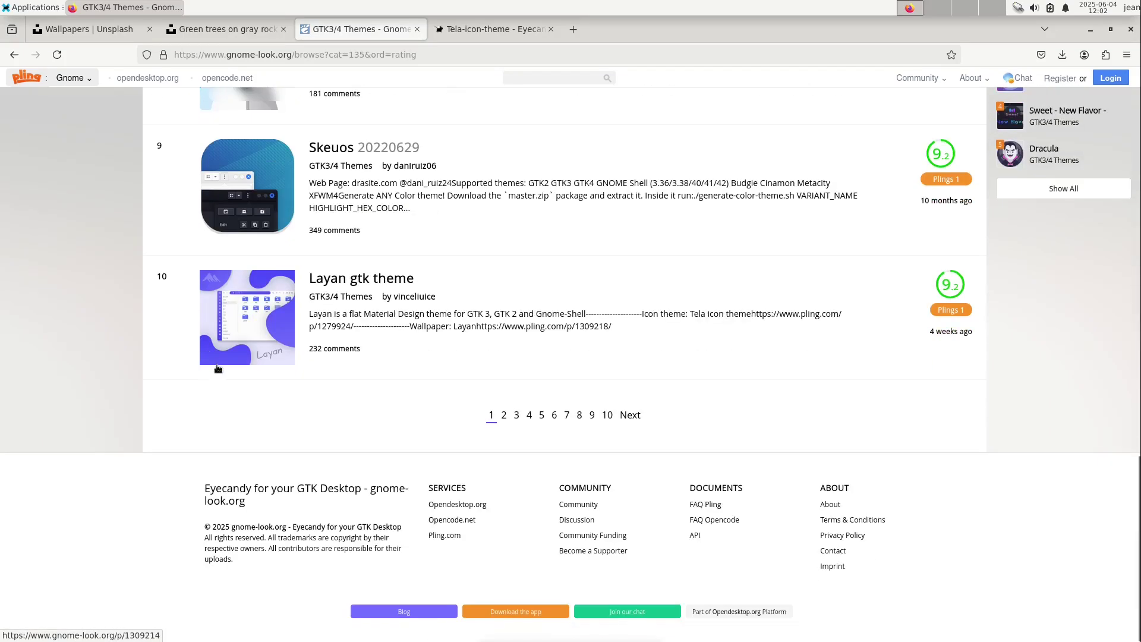
pyautogui.scroll(8, 282, 341)
pyautogui.scroll(-5, 282, 340)
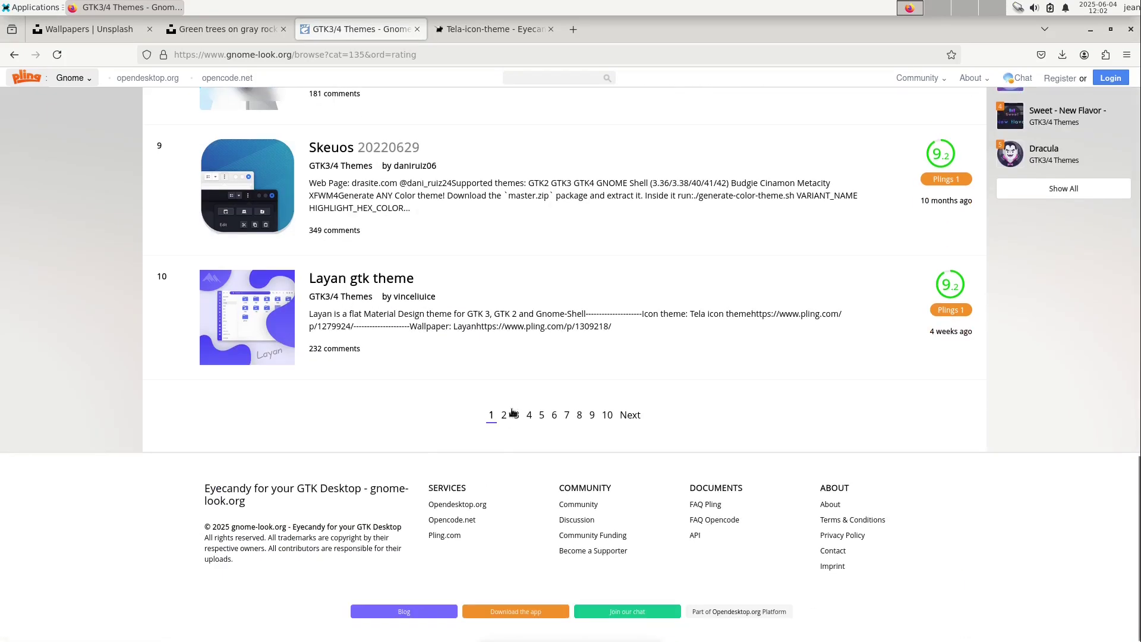
# Go back to the Win11 Gtk Theme page and download Win11-round-Dark-compact.tar.xz
pyautogui.hotkey('alt', 'Left')
pyautogui.hotkey('alt', 'Left')
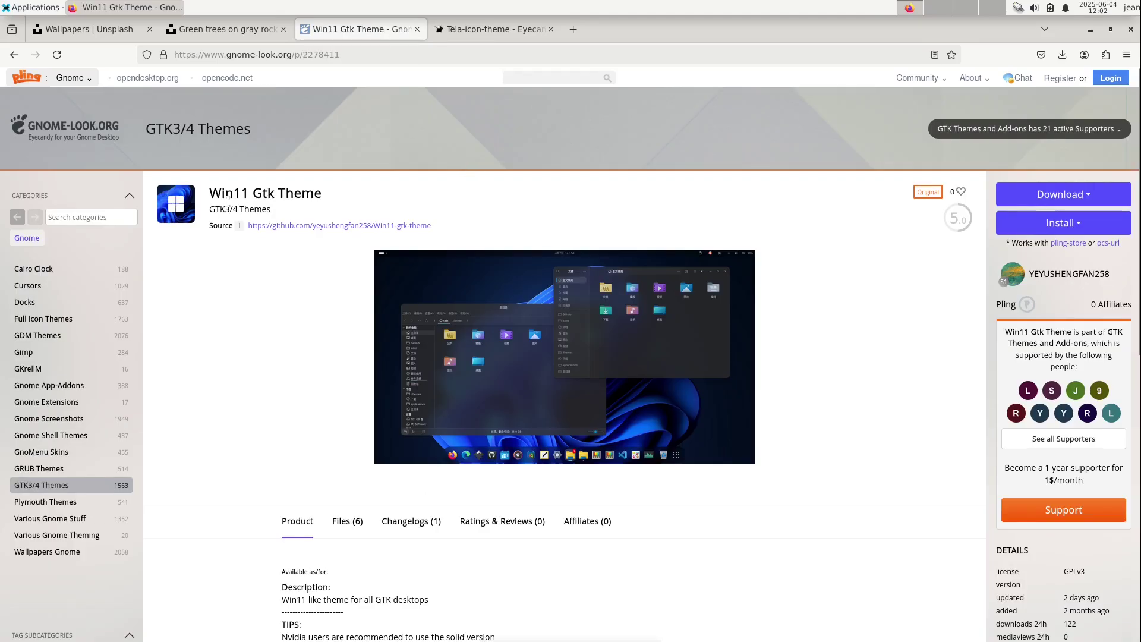
pyautogui.click(1045, 195)
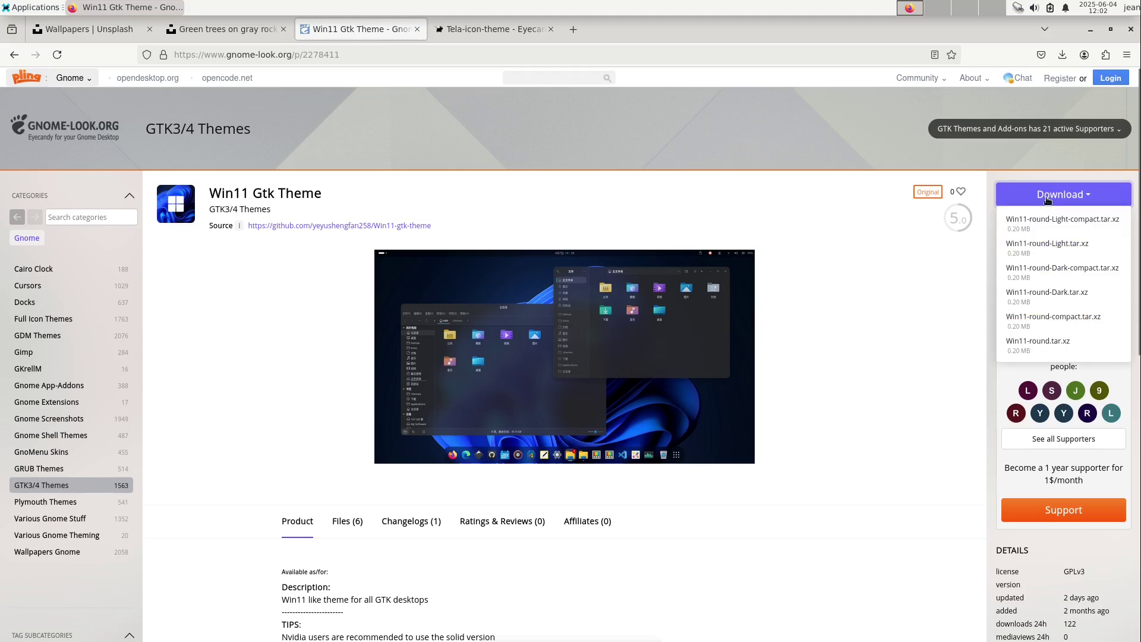
pyautogui.click(1053, 274)
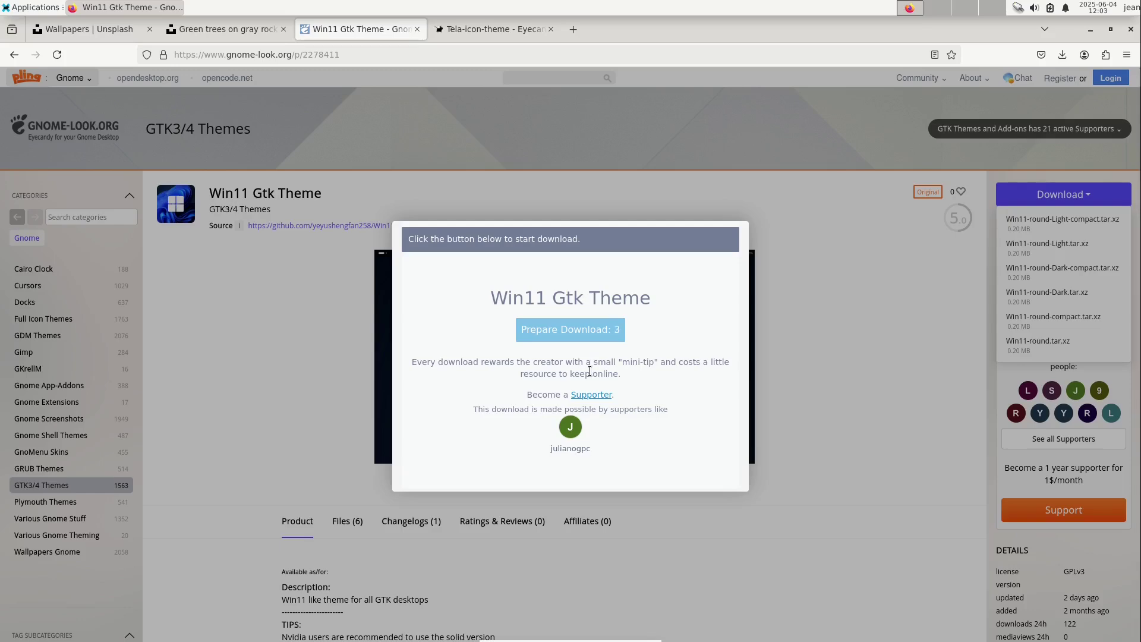
pyautogui.click(570, 329)
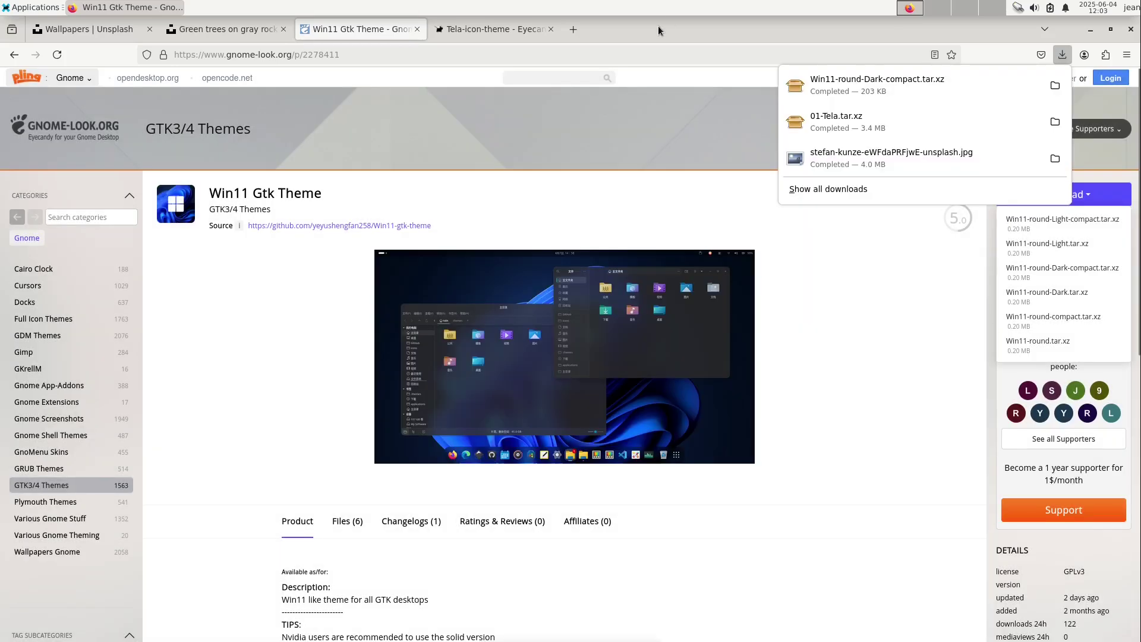
# Close the browser and open the Downloads folder in a maximized Thunar file manager window
pyautogui.hotkey('ctrl', 'q')
pyautogui.click(557, 627)
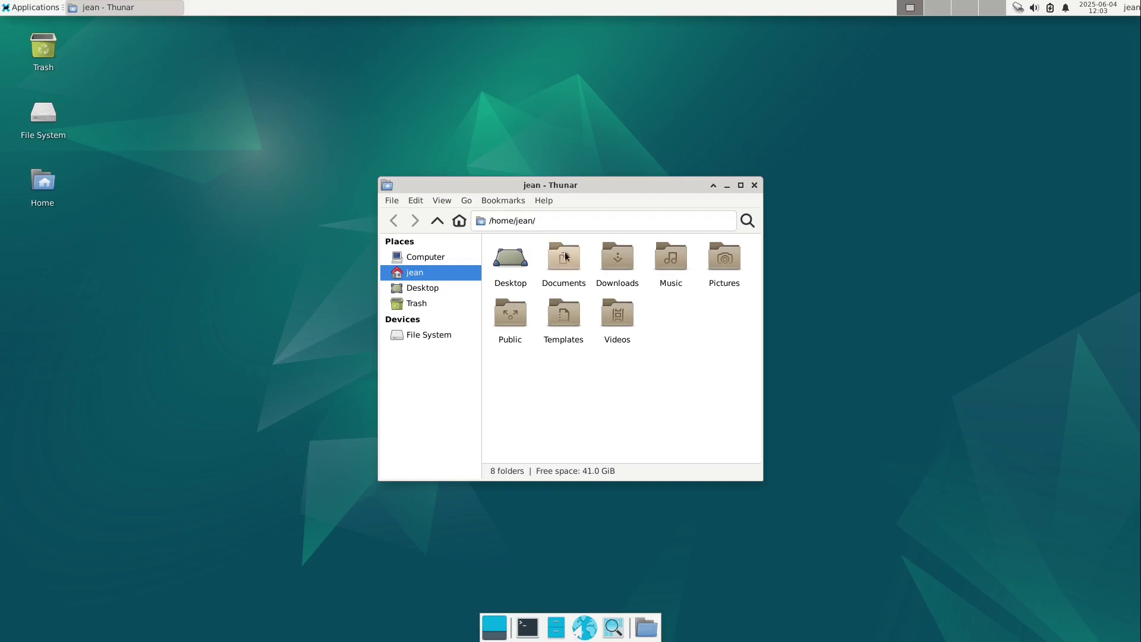
pyautogui.doubleClick(615, 256)
pyautogui.click(689, 261)
pyautogui.hotkey('alt', 'F10')
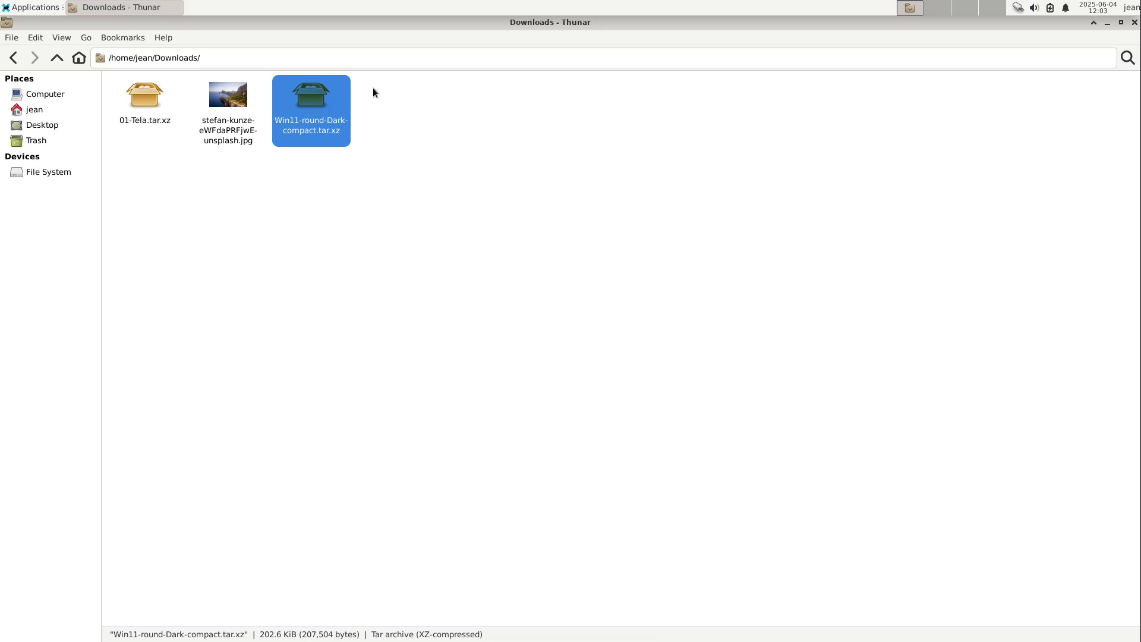
# Split the file manager into two panes and show the home folder with its hidden files in the second pane
pyautogui.click(348, 245)
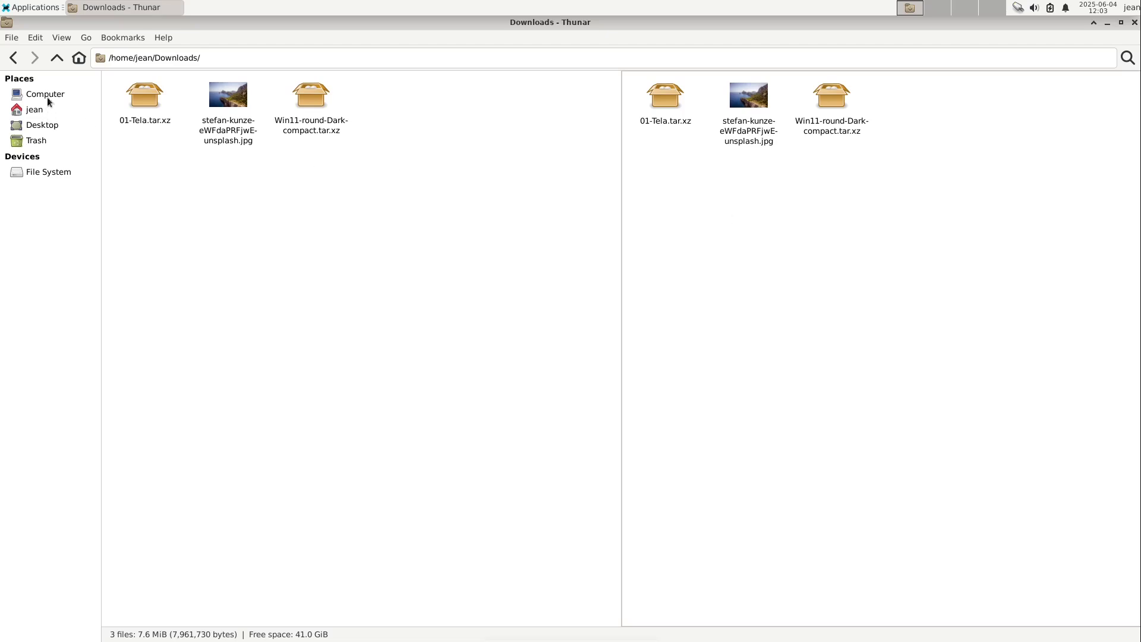
pyautogui.click(56, 58)
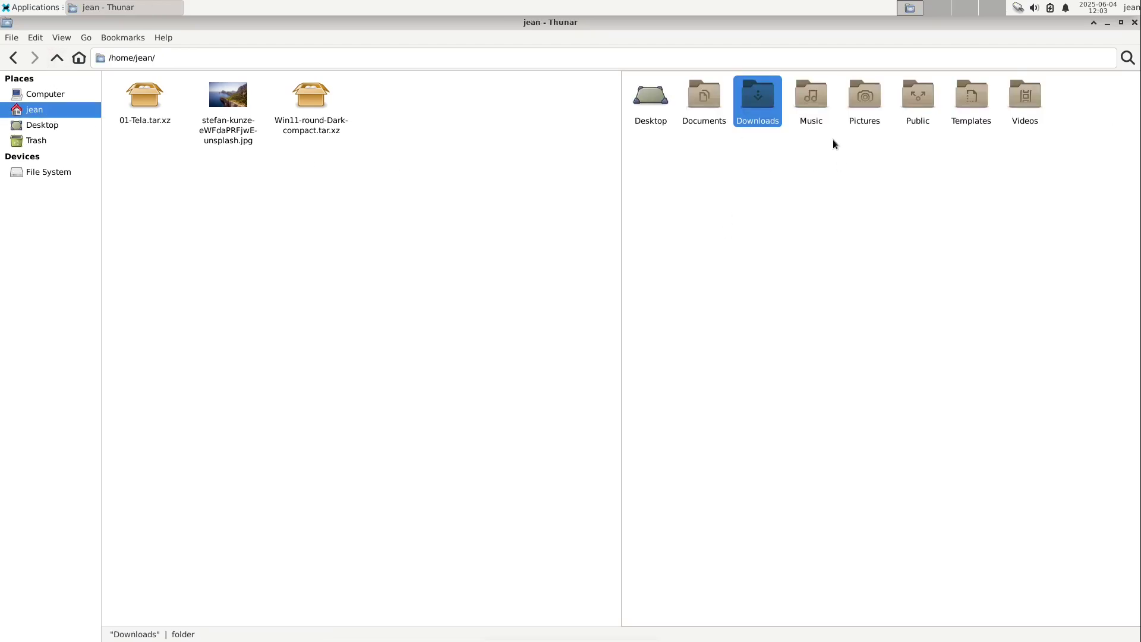
pyautogui.click(774, 200)
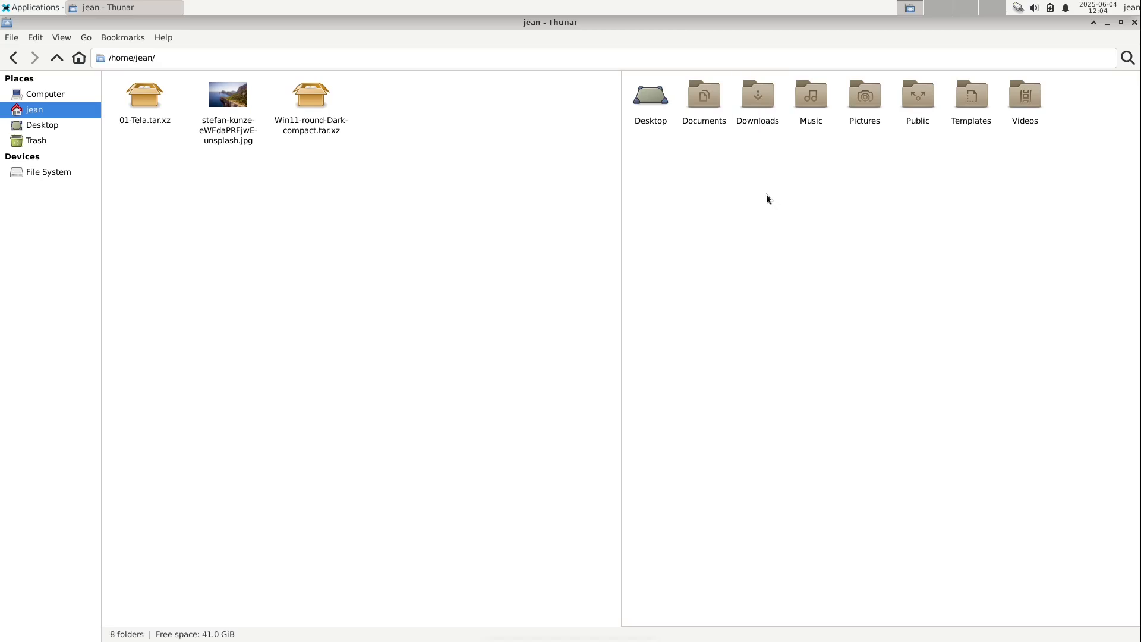
pyautogui.hotkey('ctrl', 'h')
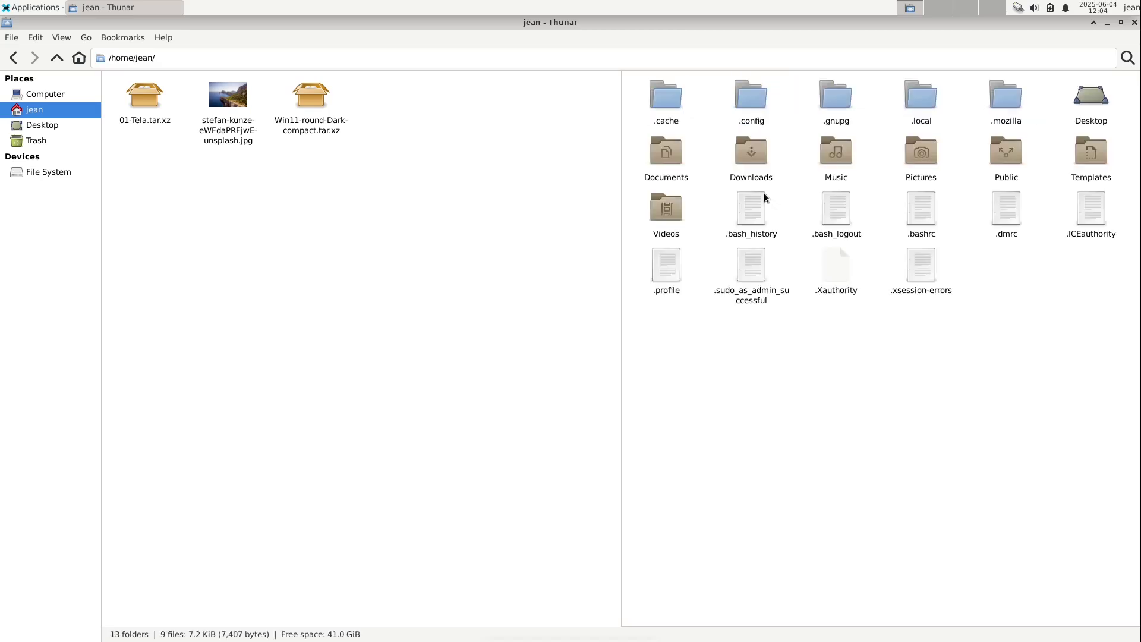
# Create a hidden folder named .icons in the home folder
pyautogui.rightClick(718, 361)
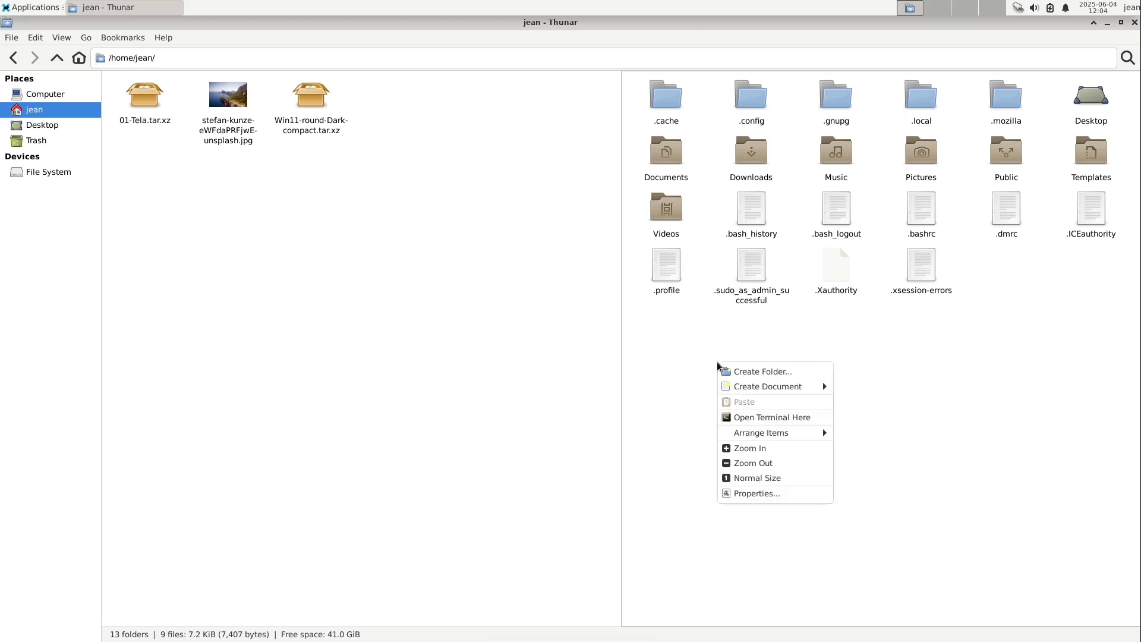
pyautogui.click(750, 372)
pyautogui.write('.')
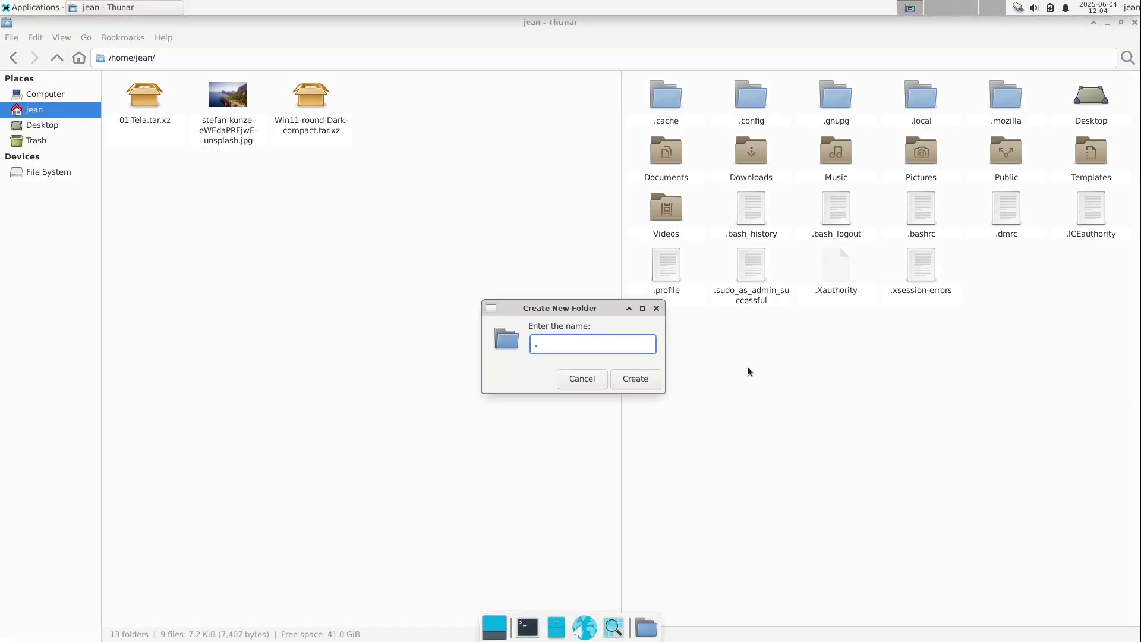
pyautogui.write('icons')
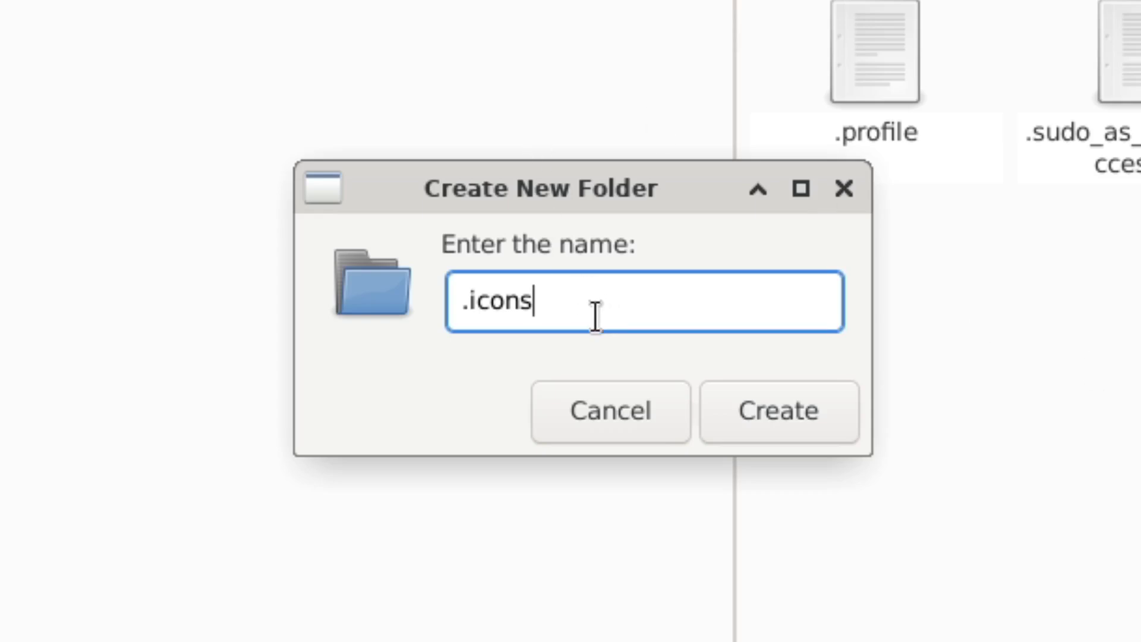
pyautogui.click(755, 395)
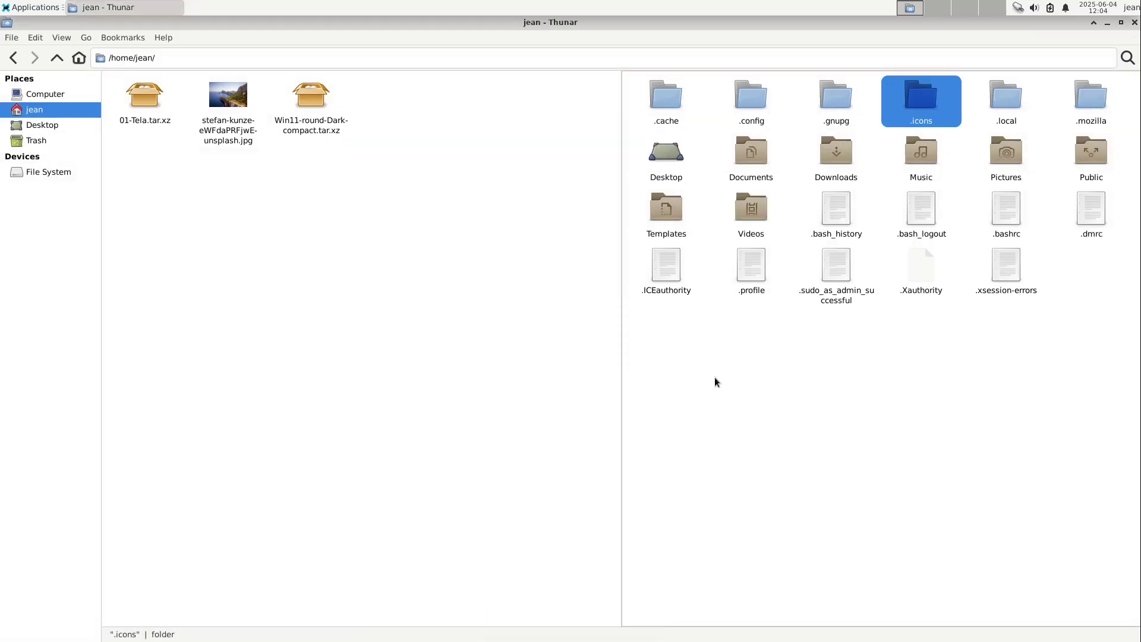
# Create a second hidden folder named .themes in the home folder
pyautogui.rightClick(714, 376)
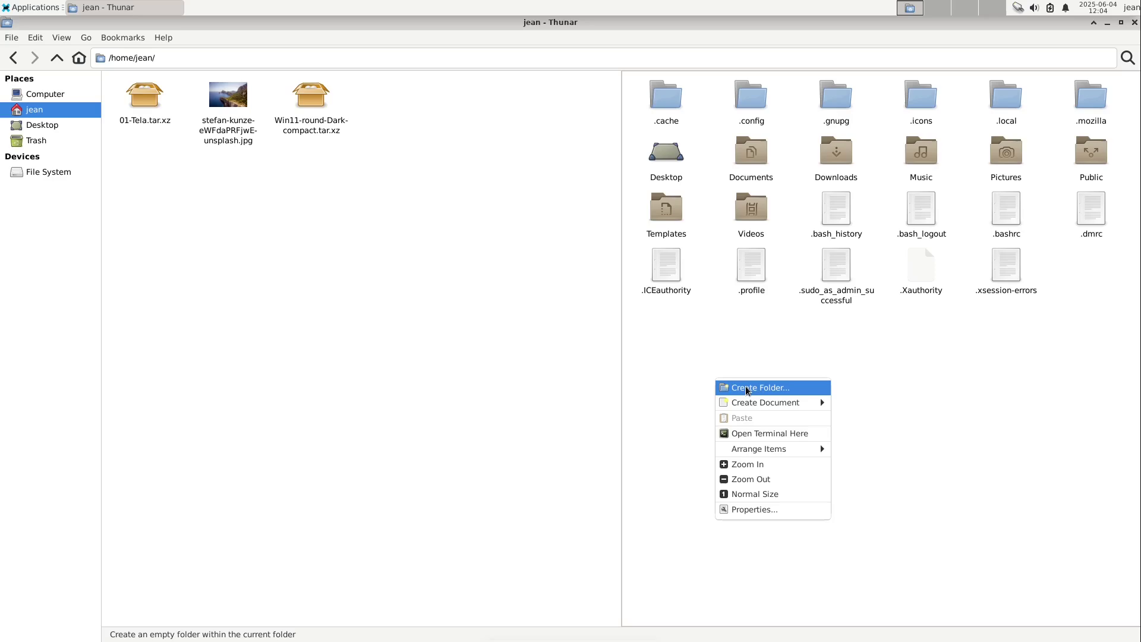
pyautogui.click(736, 384)
pyautogui.write('.themes')
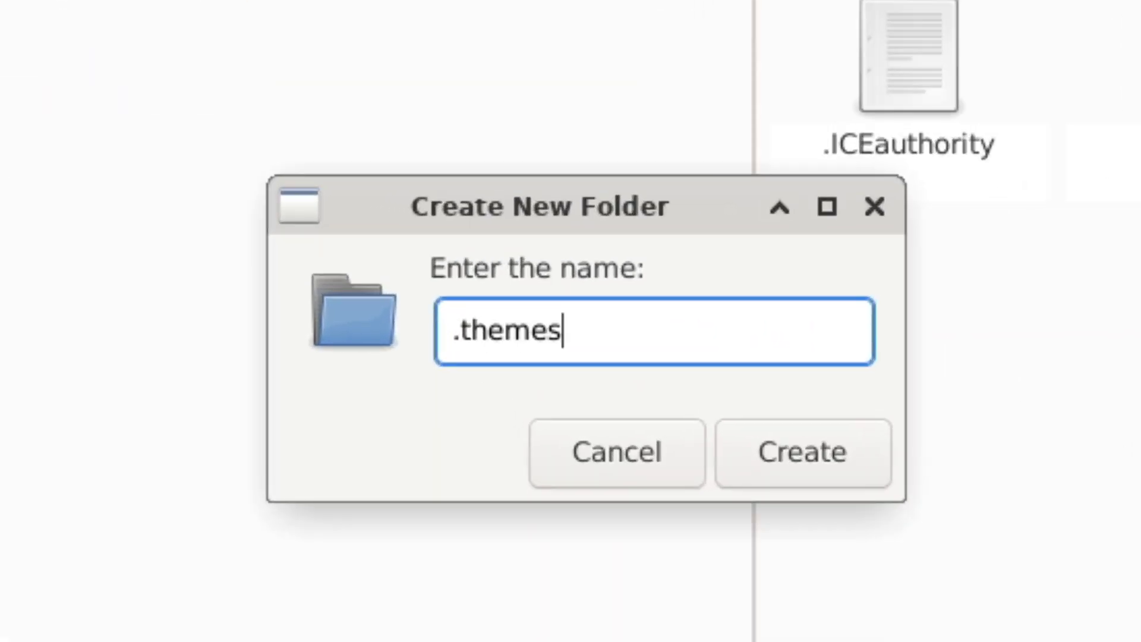
pyautogui.press('Return')
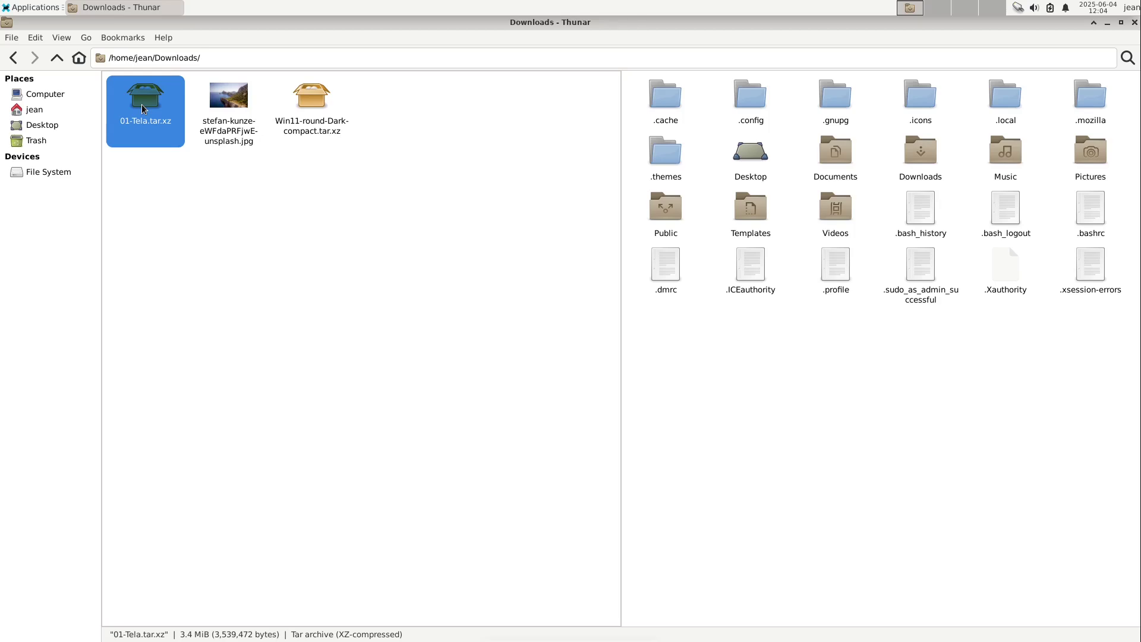
# Extract 01-Tela.tar.xz inside Downloads and open the extracted 01-Tela folder
pyautogui.rightClick(144, 109)
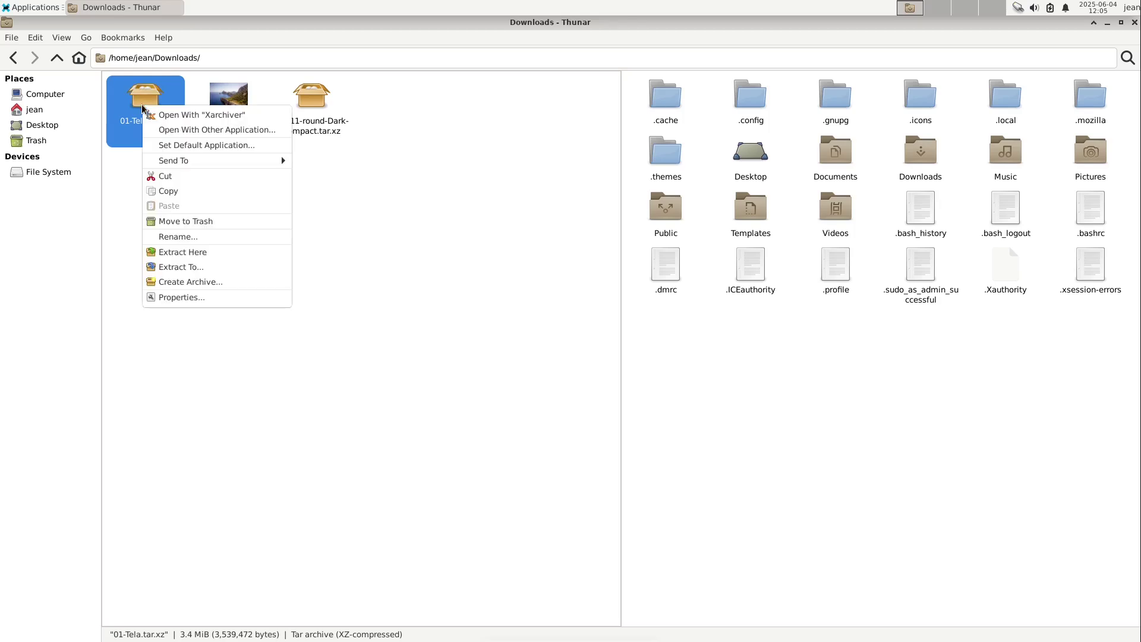
pyautogui.click(183, 254)
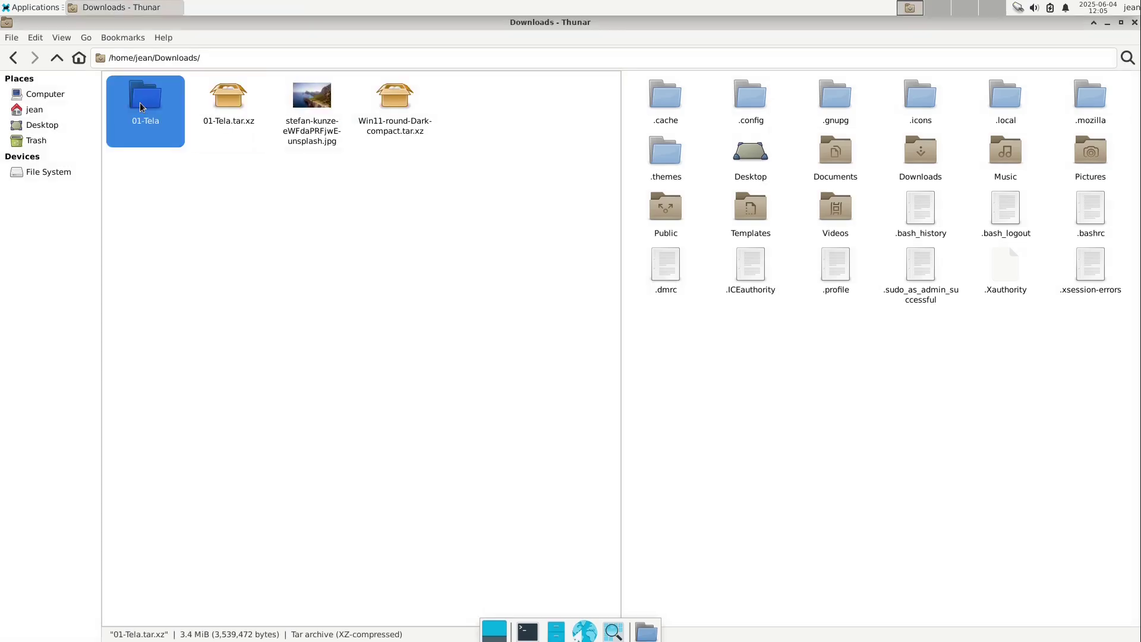
pyautogui.doubleClick(142, 110)
# Check the Tela-light folder for its index.theme file and return to the 01-Tela folder
pyautogui.moveTo(311, 150); pyautogui.dragTo(226, 132)
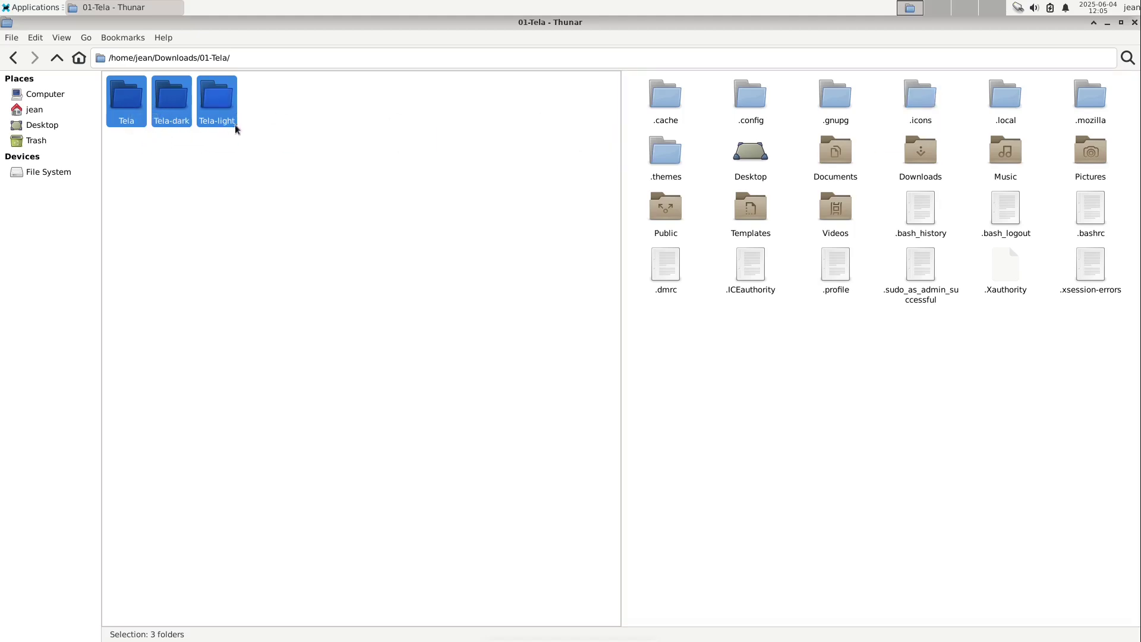
pyautogui.click(255, 146)
pyautogui.doubleClick(217, 114)
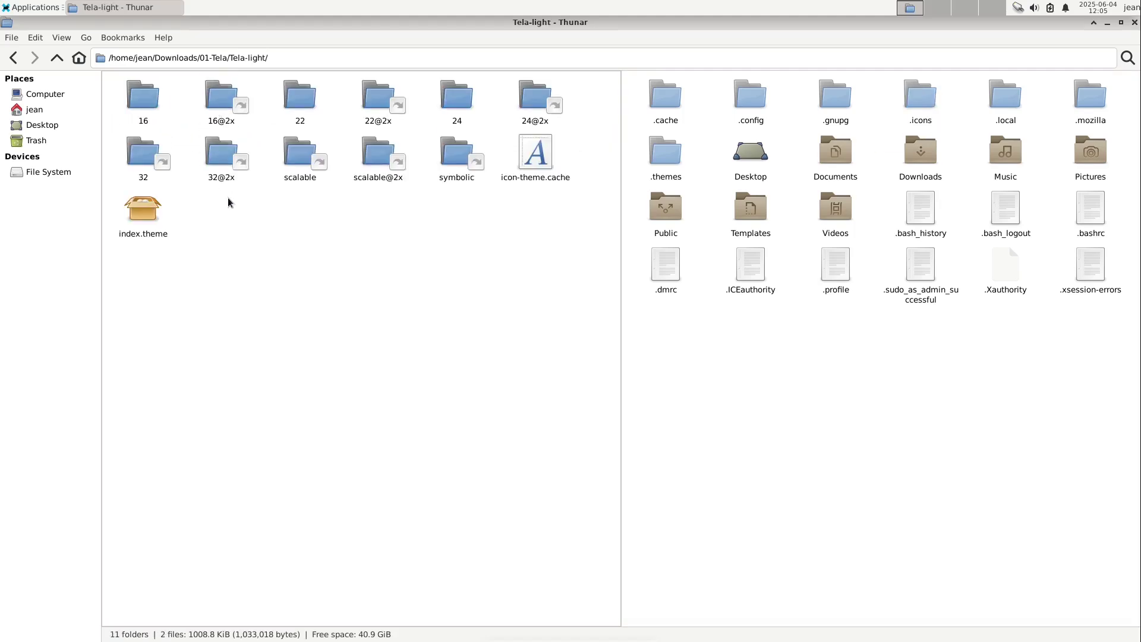
pyautogui.moveTo(168, 310); pyautogui.dragTo(145, 214)
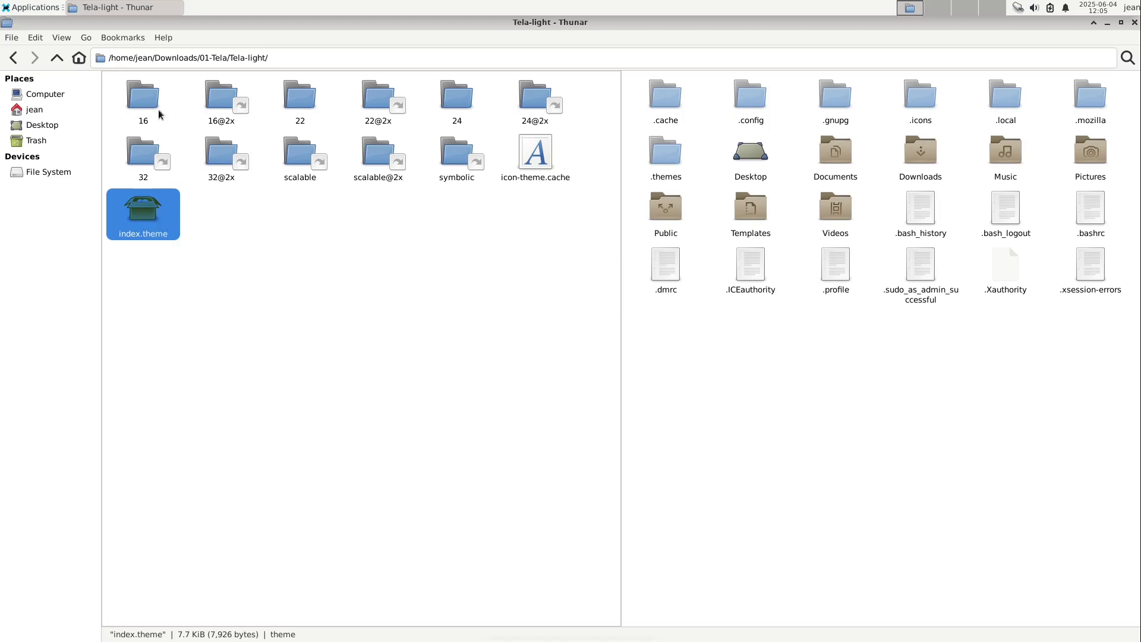
pyautogui.click(56, 58)
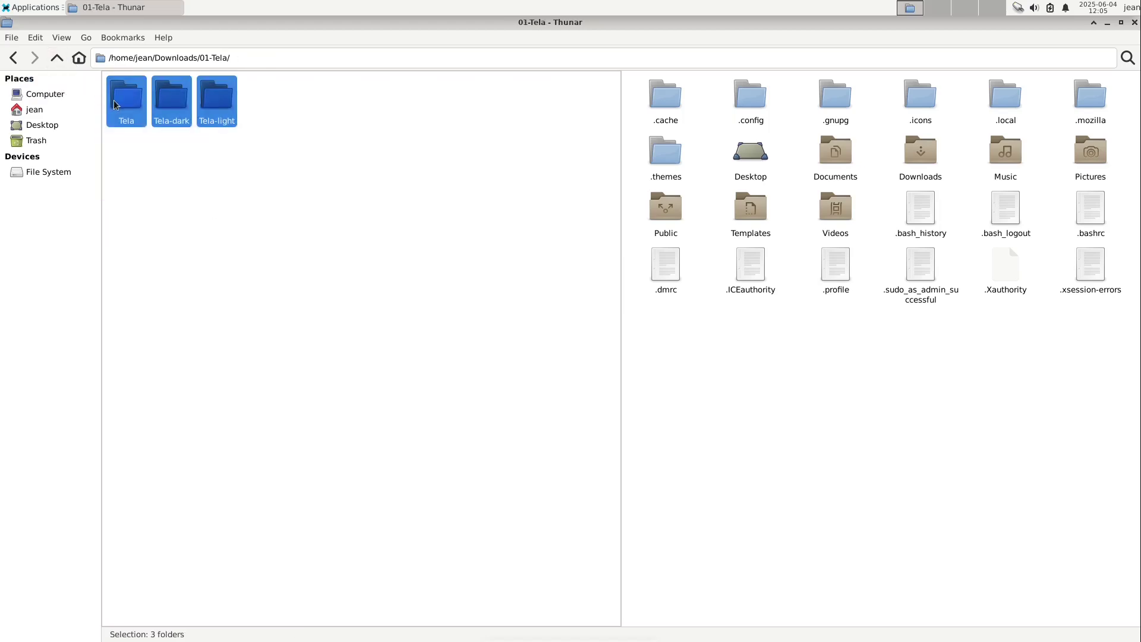
# Move the Tela, Tela-dark and Tela-light folders into .icons and go back to Downloads
pyautogui.moveTo(258, 156); pyautogui.dragTo(130, 104)
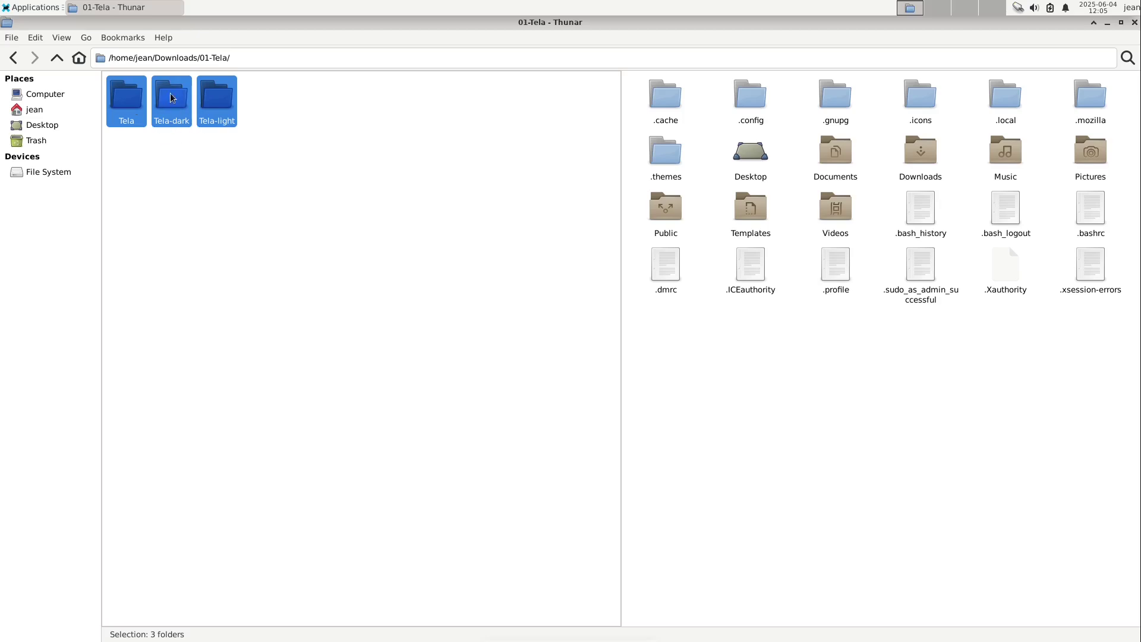
pyautogui.moveTo(172, 98); pyautogui.dragTo(924, 107)
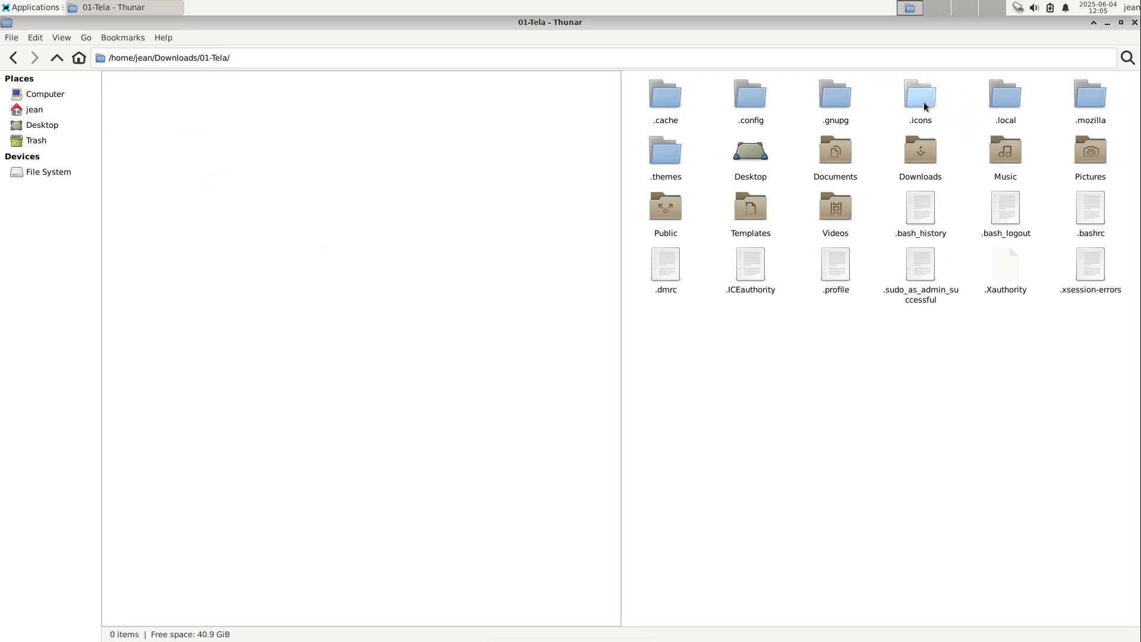
pyautogui.click(56, 60)
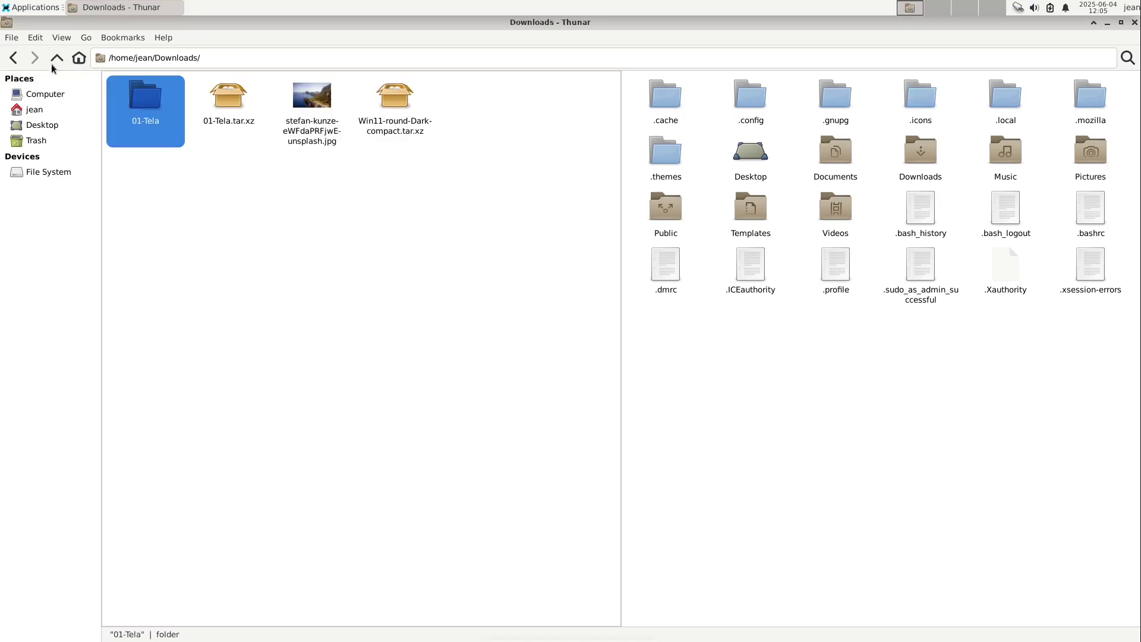
# Extract Win11-round-Dark-compact.tar.xz inside the Downloads folder
pyautogui.click(402, 138)
pyautogui.rightClick(401, 137)
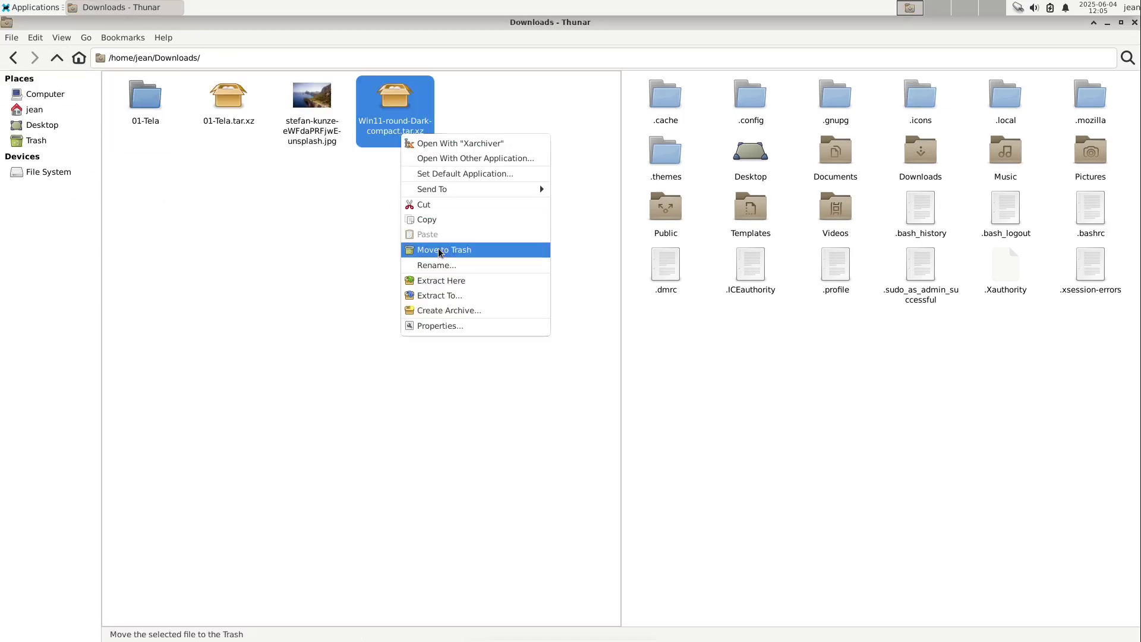
pyautogui.click(438, 287)
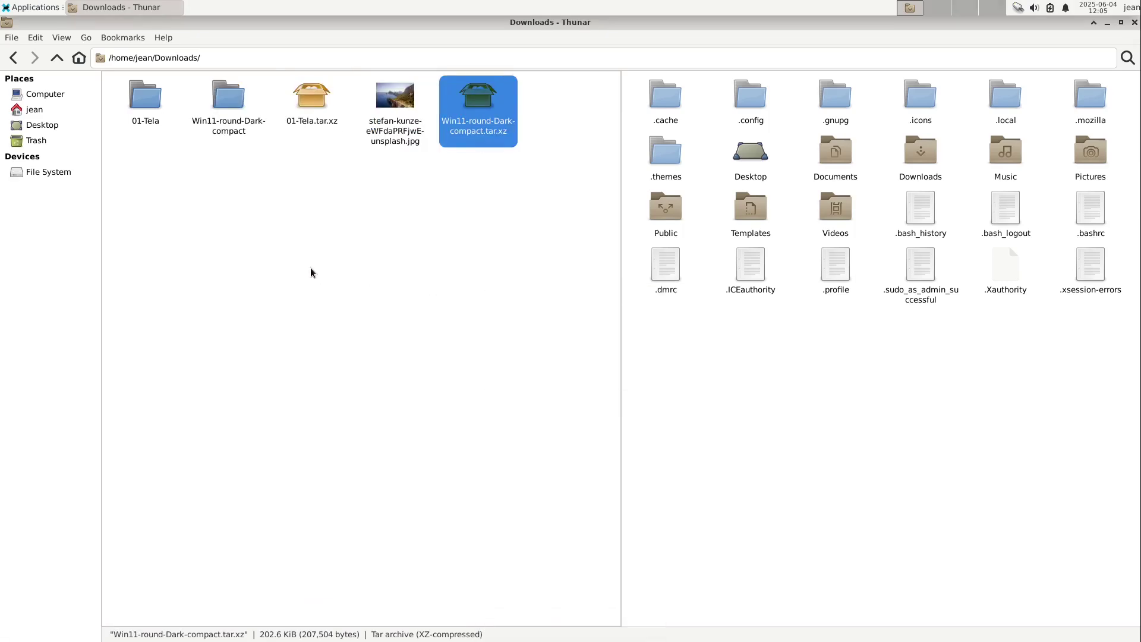
# Inspect the extracted Win11-round-Dark-compact folder, and move it from Downloads into the home folder's .themes folder
pyautogui.doubleClick(228, 125)
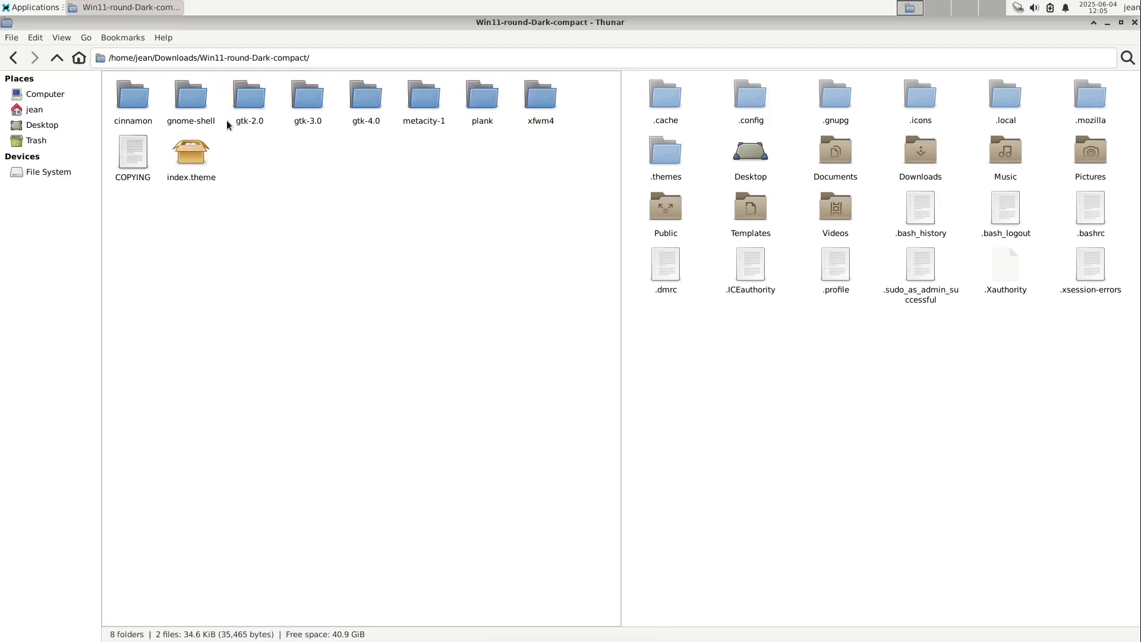
pyautogui.moveTo(210, 214); pyautogui.dragTo(662, 175)
pyautogui.click(57, 58)
pyautogui.click(193, 170)
pyautogui.doubleClick(666, 153)
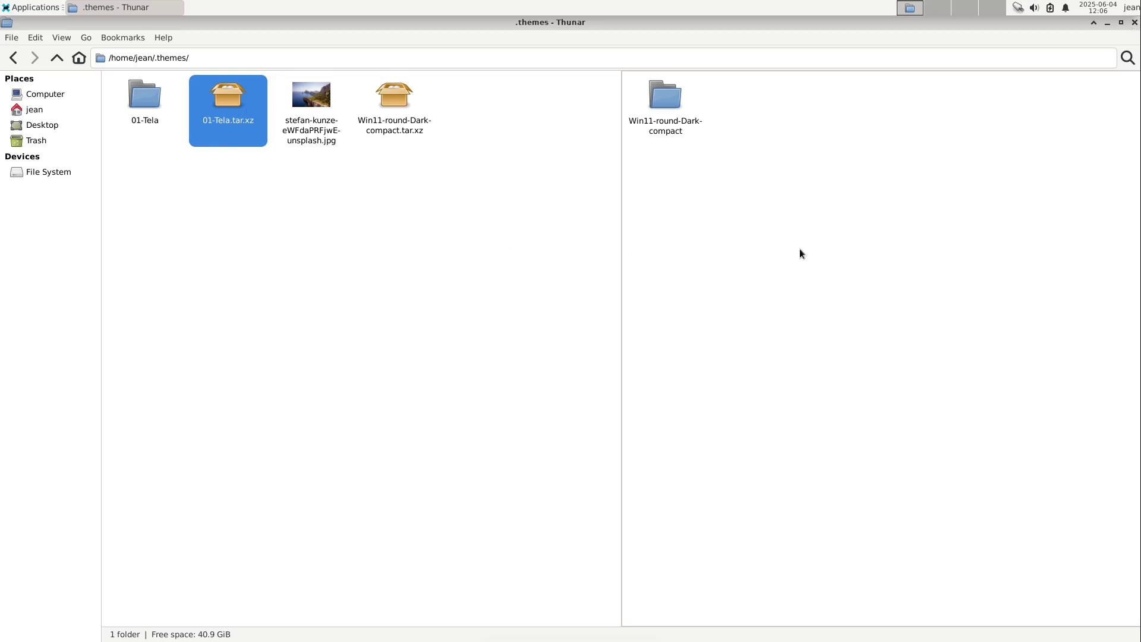
# Return the second pane to the home folder and move the downloaded Unsplash photo from Downloads into Pictures
pyautogui.click(45, 94)
pyautogui.click(42, 125)
pyautogui.click(42, 111)
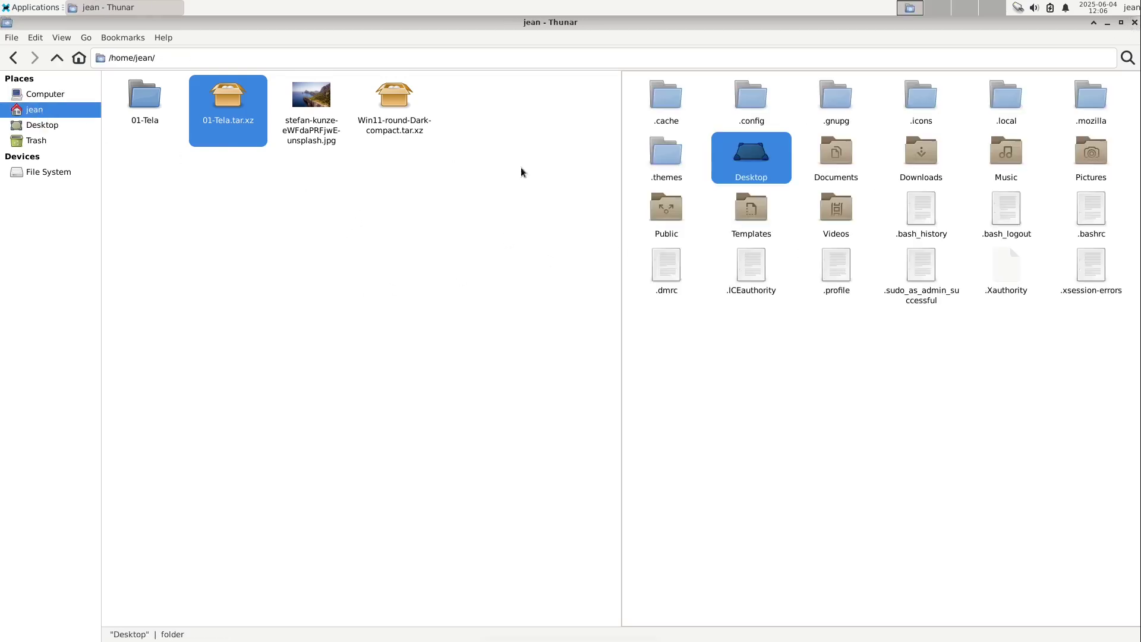
pyautogui.moveTo(317, 105); pyautogui.dragTo(1098, 158)
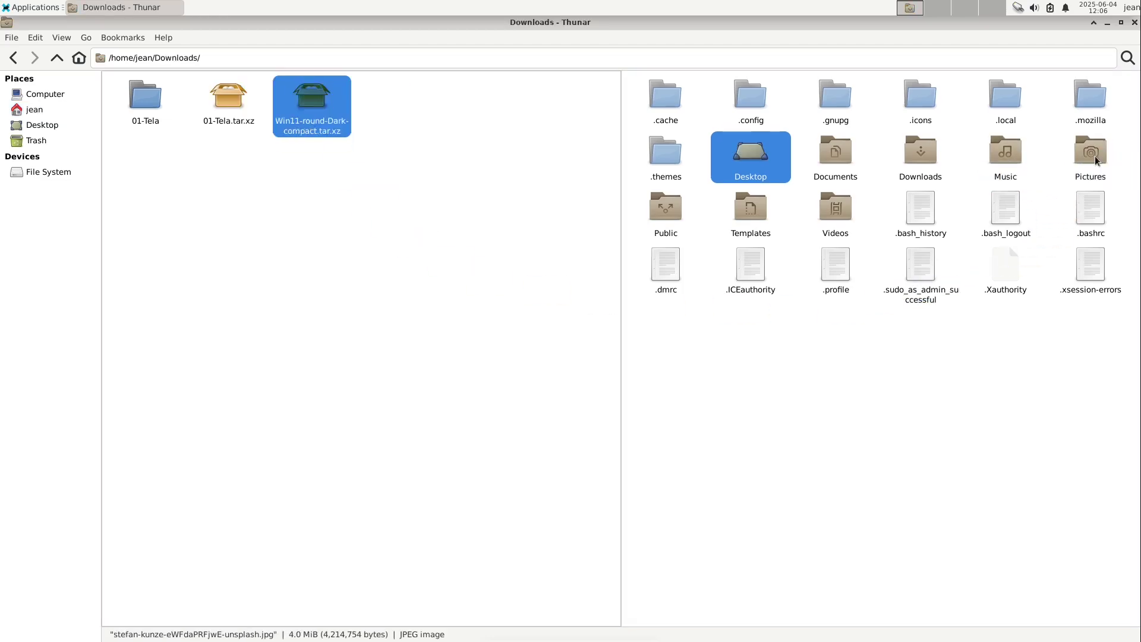
# Restore the file manager window from its maximized size and set the Unsplash photo in Pictures as the wallpaper
pyautogui.moveTo(672, 22); pyautogui.dragTo(664, 95)
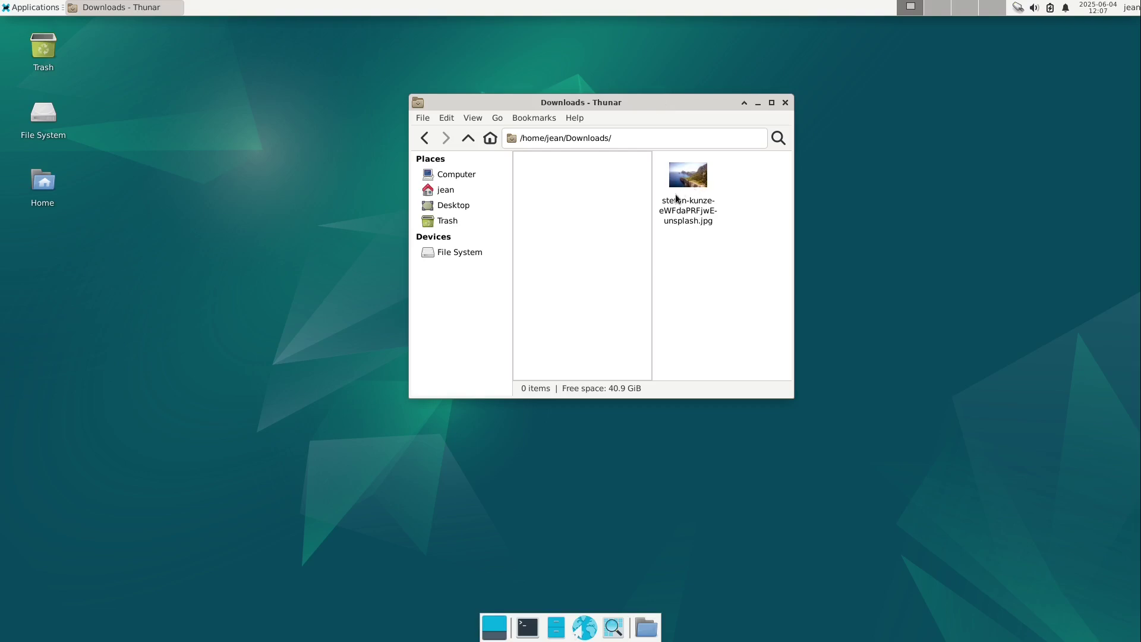
pyautogui.rightClick(685, 177)
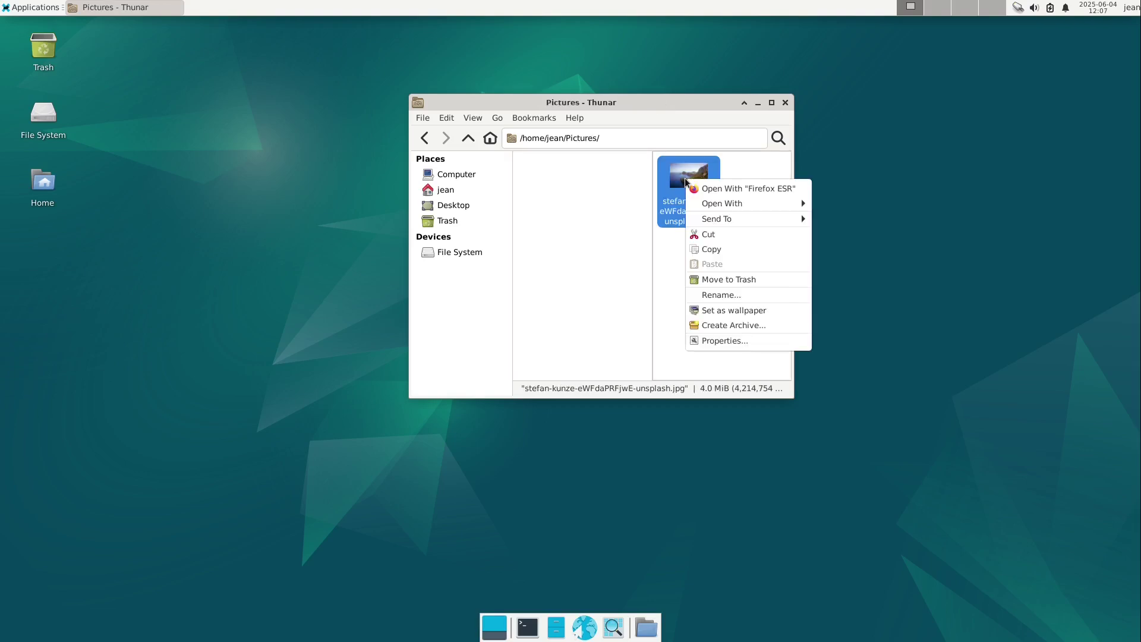
pyautogui.click(712, 313)
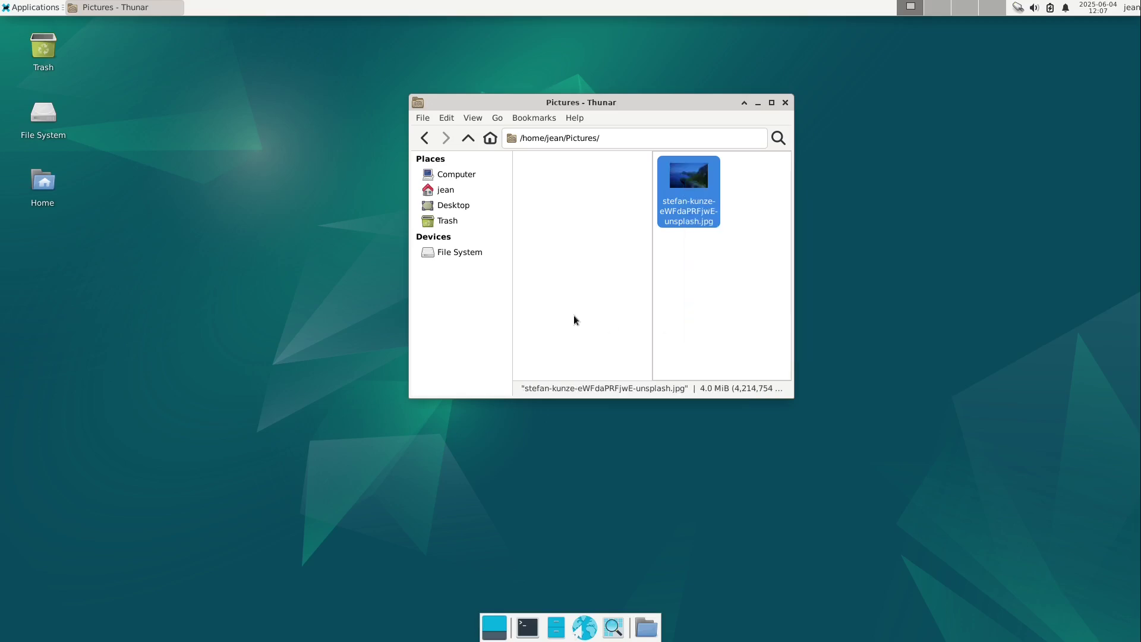
# Close the file manager window and apply the Win11-round-Dark-compact style in the Appearance settings
pyautogui.moveTo(606, 99); pyautogui.dragTo(550, 97)
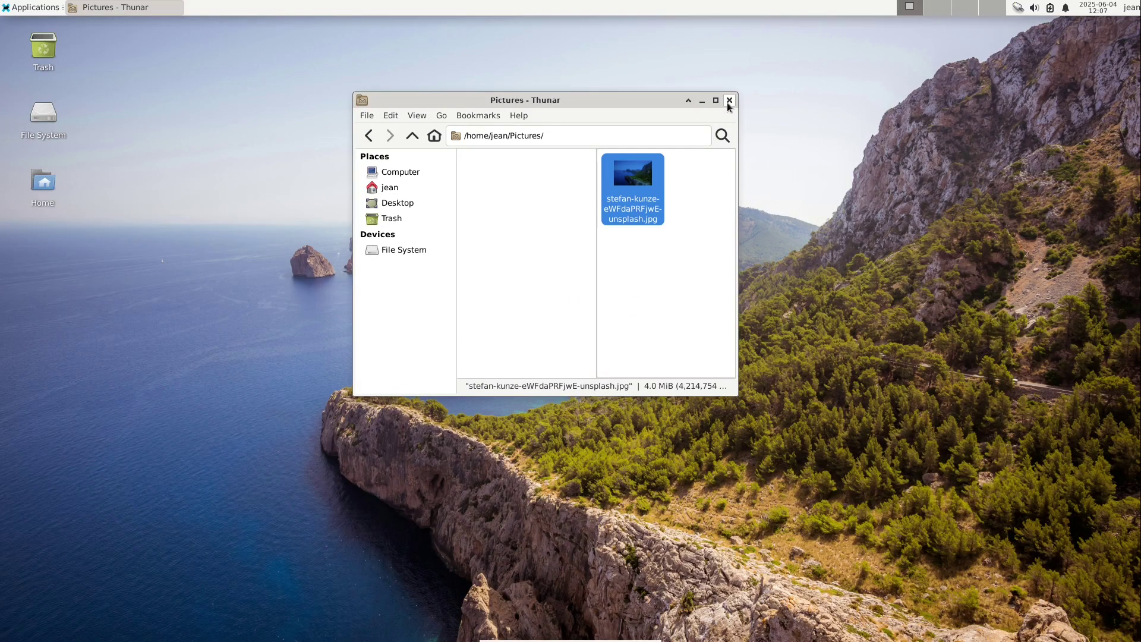
pyautogui.click(728, 101)
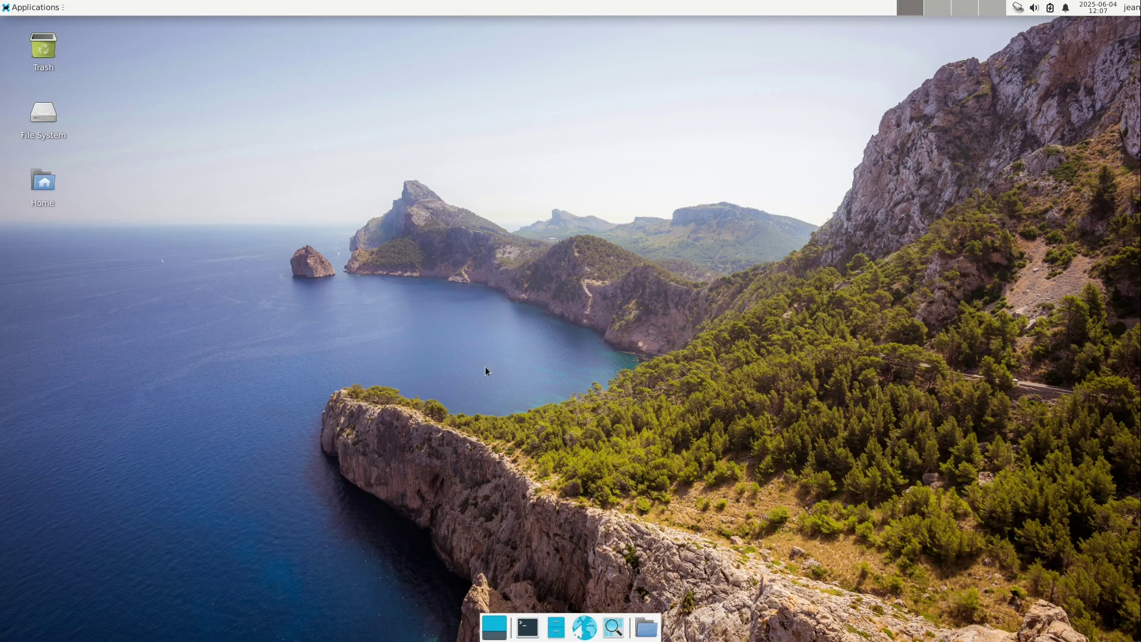
pyautogui.click(34, 7)
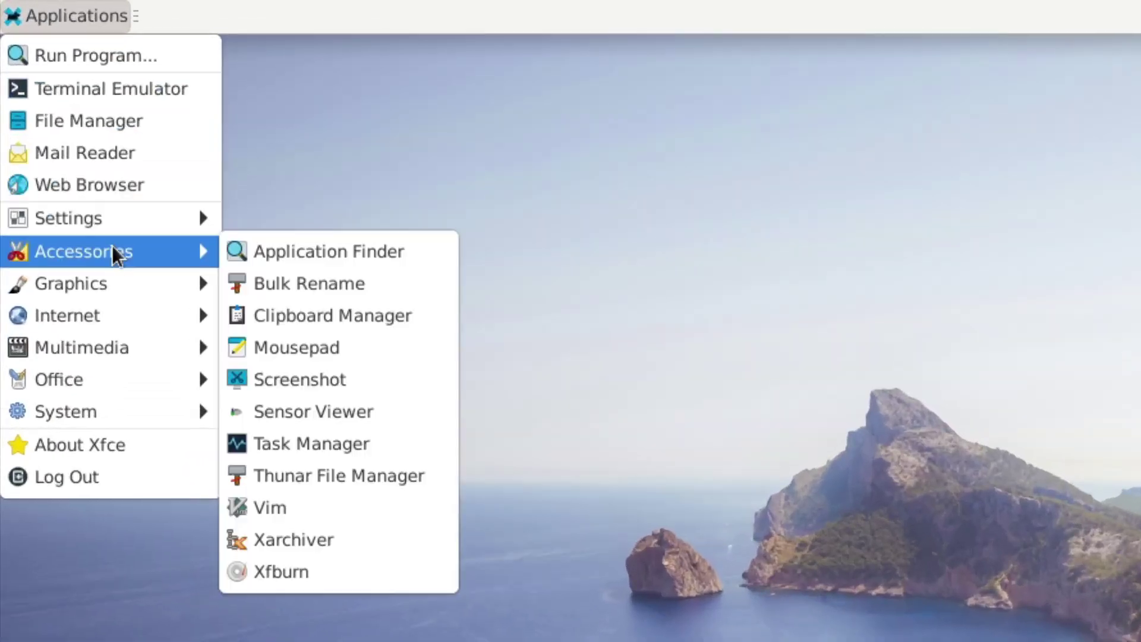
pyautogui.moveTo(104, 200)
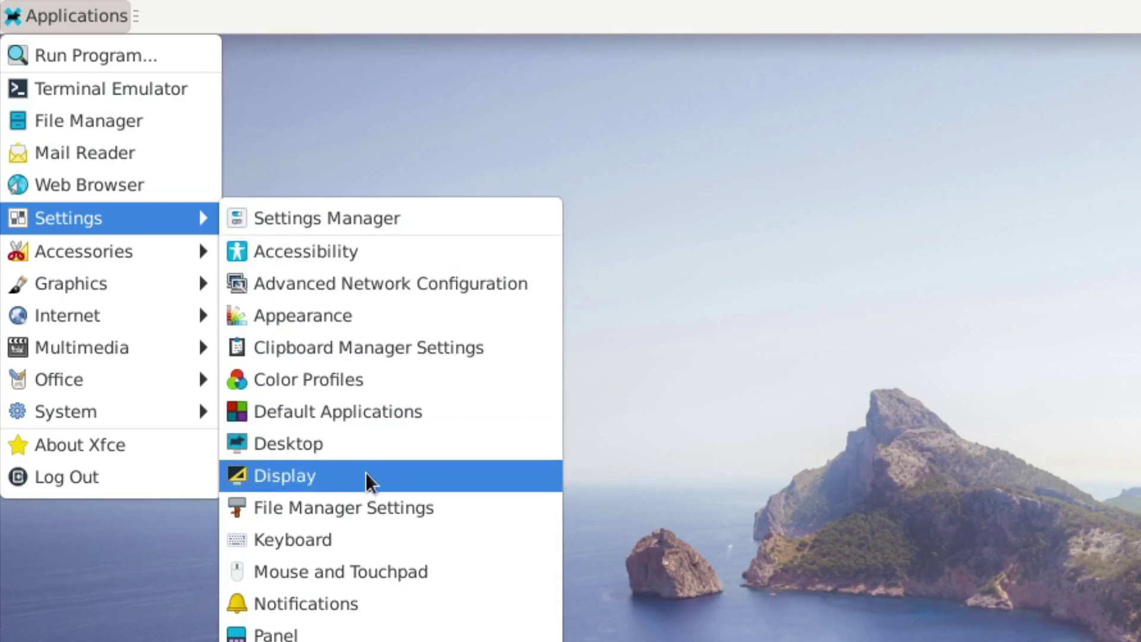
pyautogui.click(365, 322)
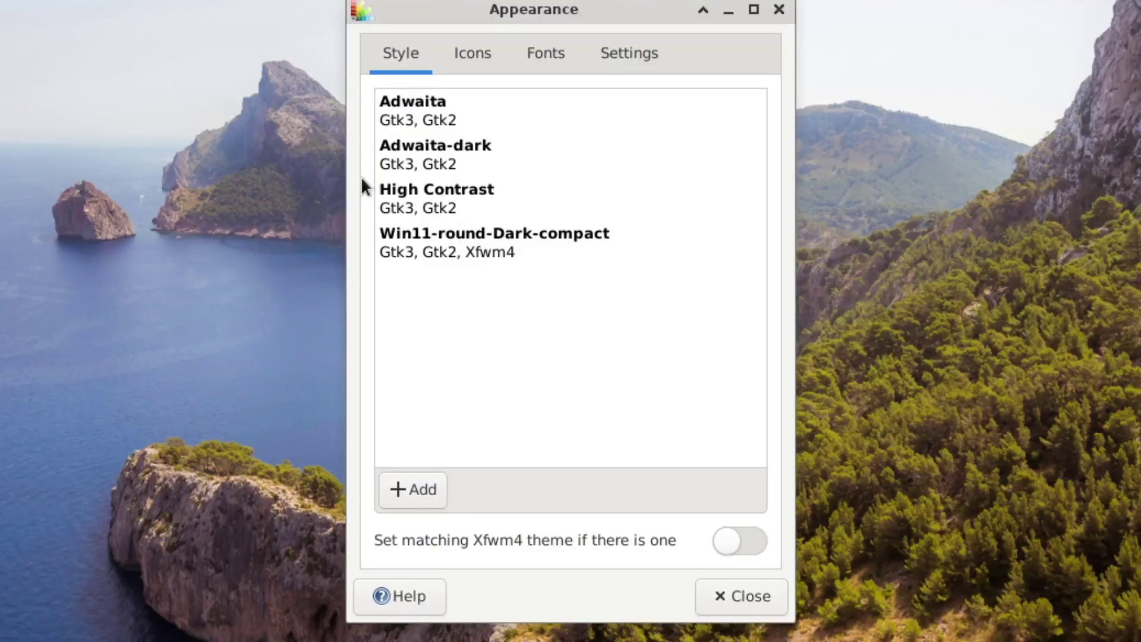
pyautogui.click(401, 248)
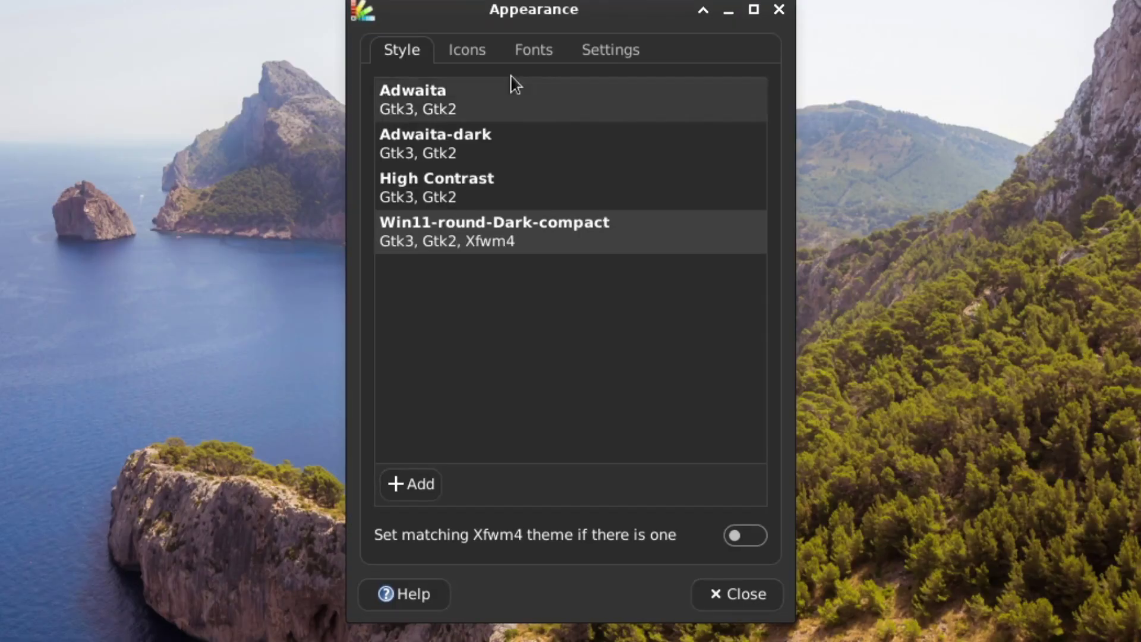
# Apply the Tela icon theme, and look through the font and general appearance settings before closing them
pyautogui.click(475, 54)
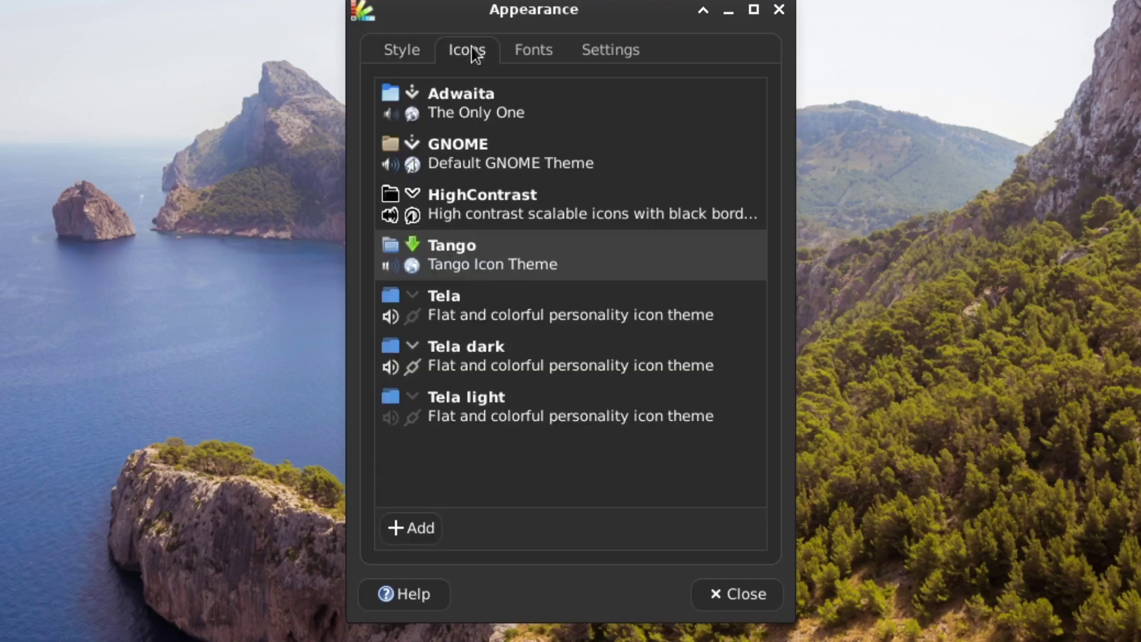
pyautogui.click(456, 300)
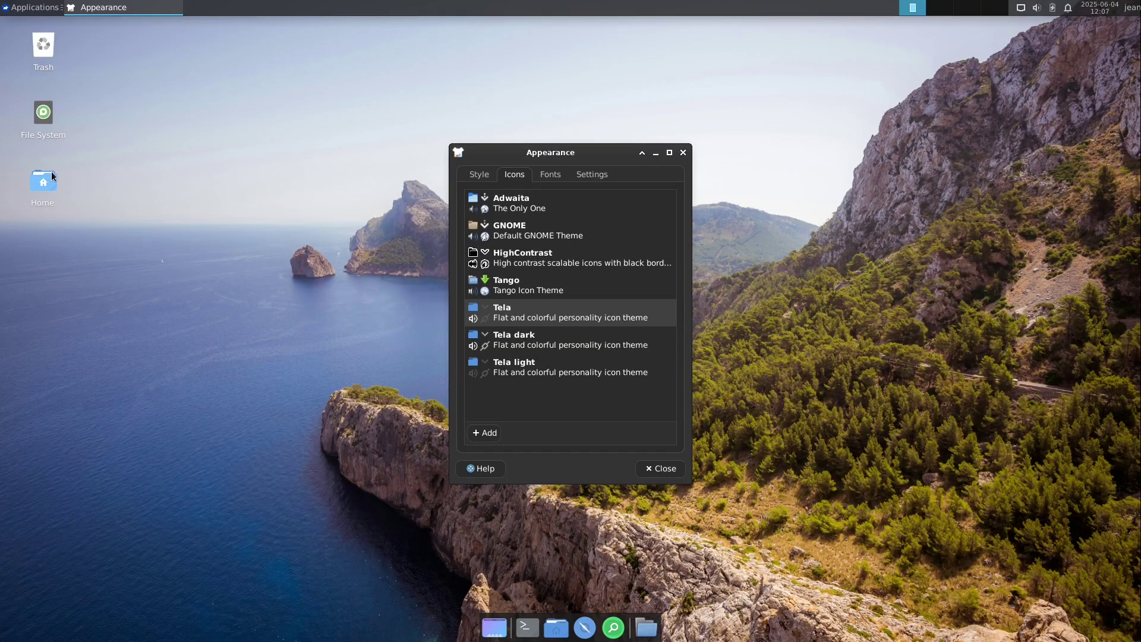
pyautogui.click(550, 173)
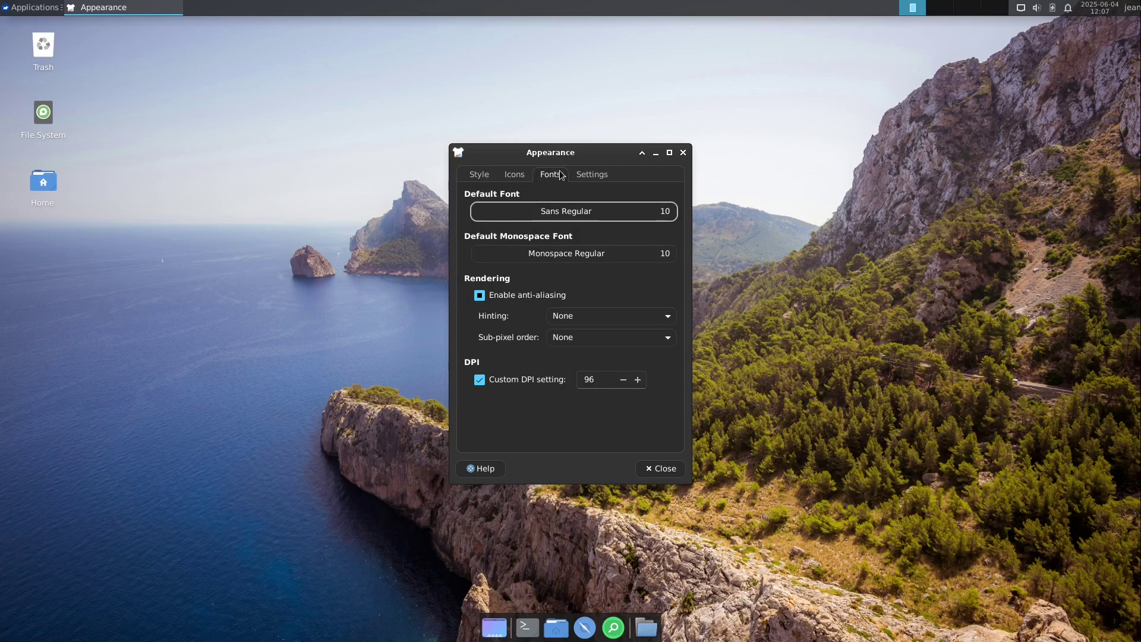
pyautogui.click(597, 176)
pyautogui.click(661, 468)
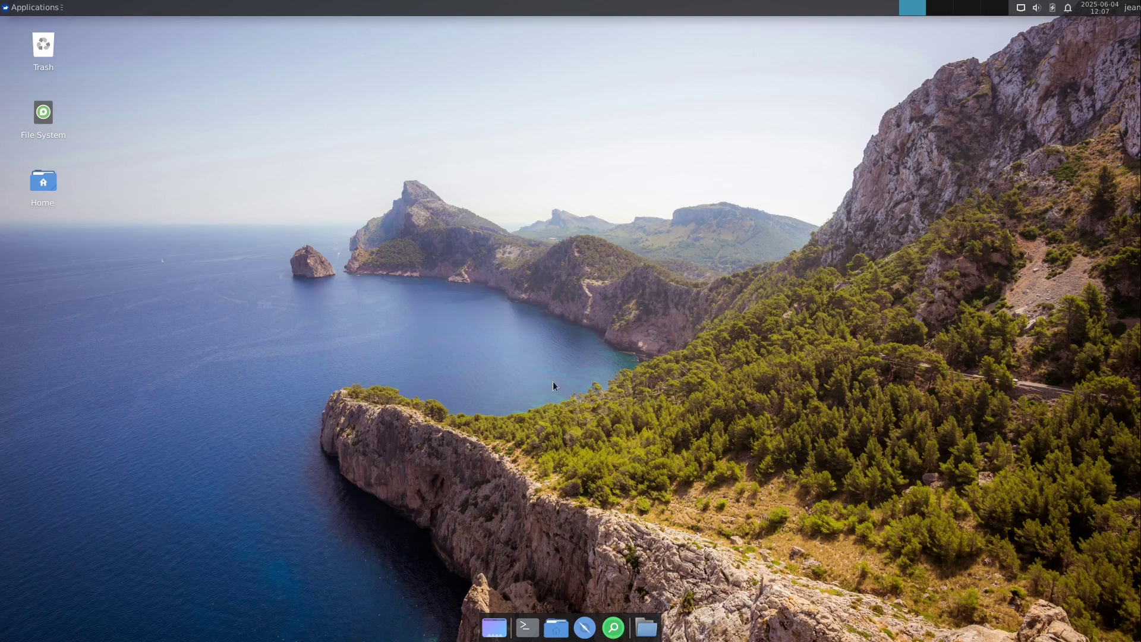
# Set the Window Manager theme to Win11-round-Dark-compact, and look through its keyboard, focus and advanced settings before closing it
pyautogui.click(30, 7)
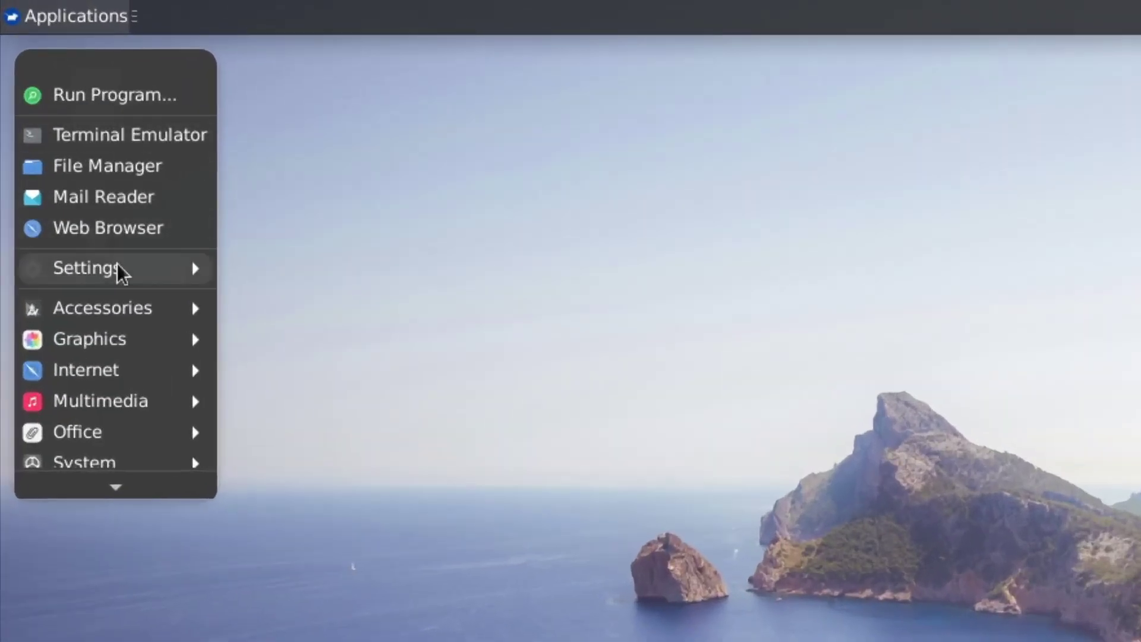
pyautogui.moveTo(54, 123)
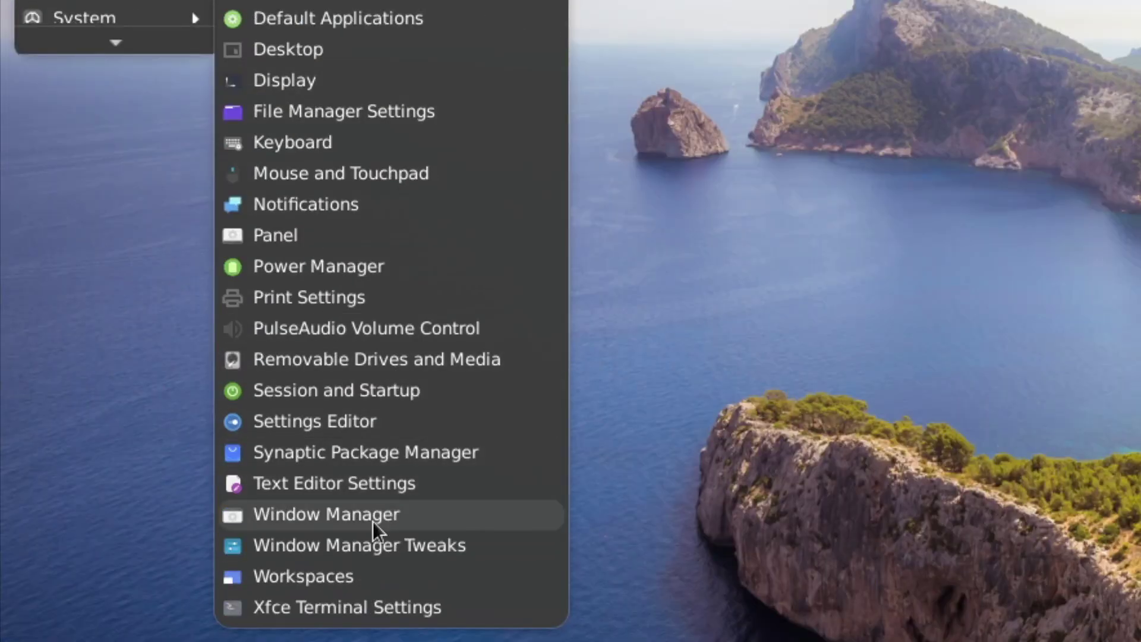
pyautogui.click(375, 529)
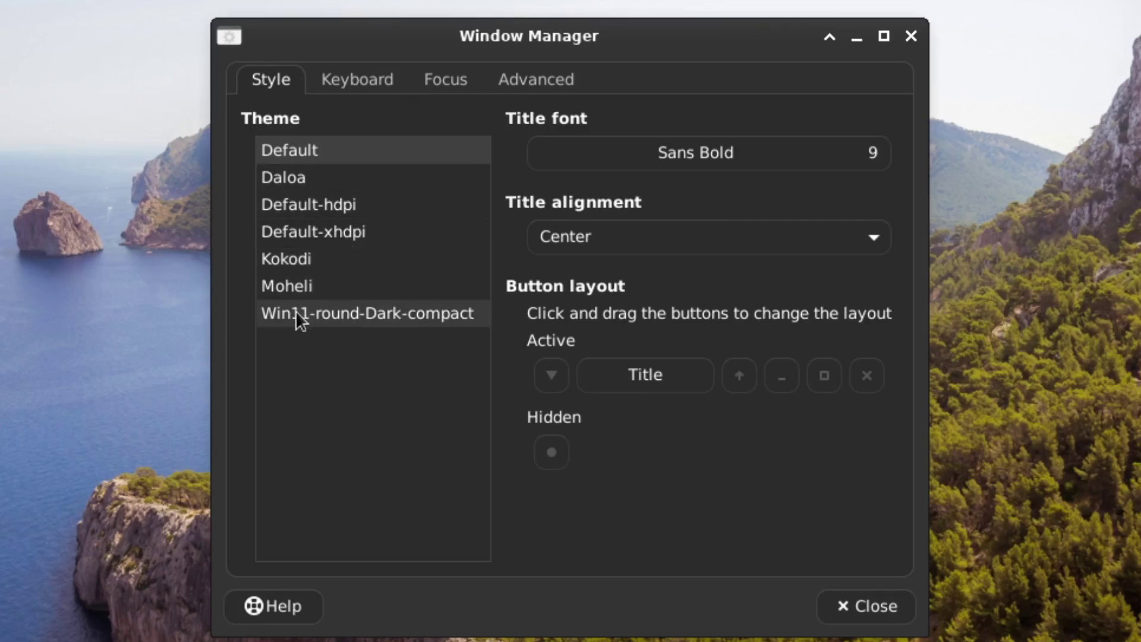
pyautogui.click(296, 315)
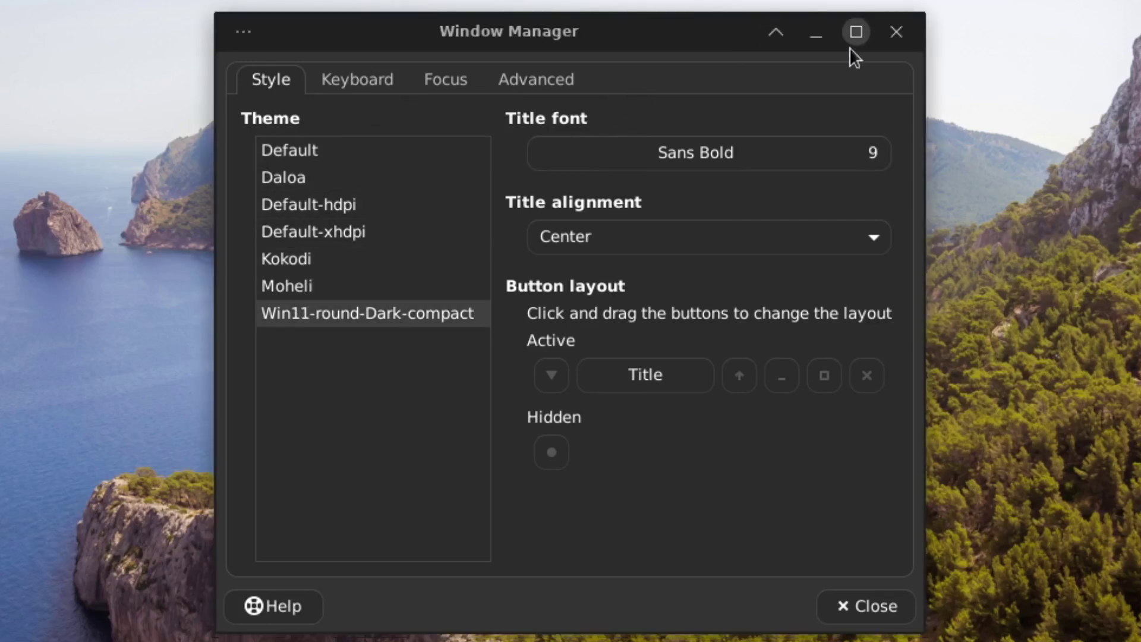
pyautogui.click(371, 87)
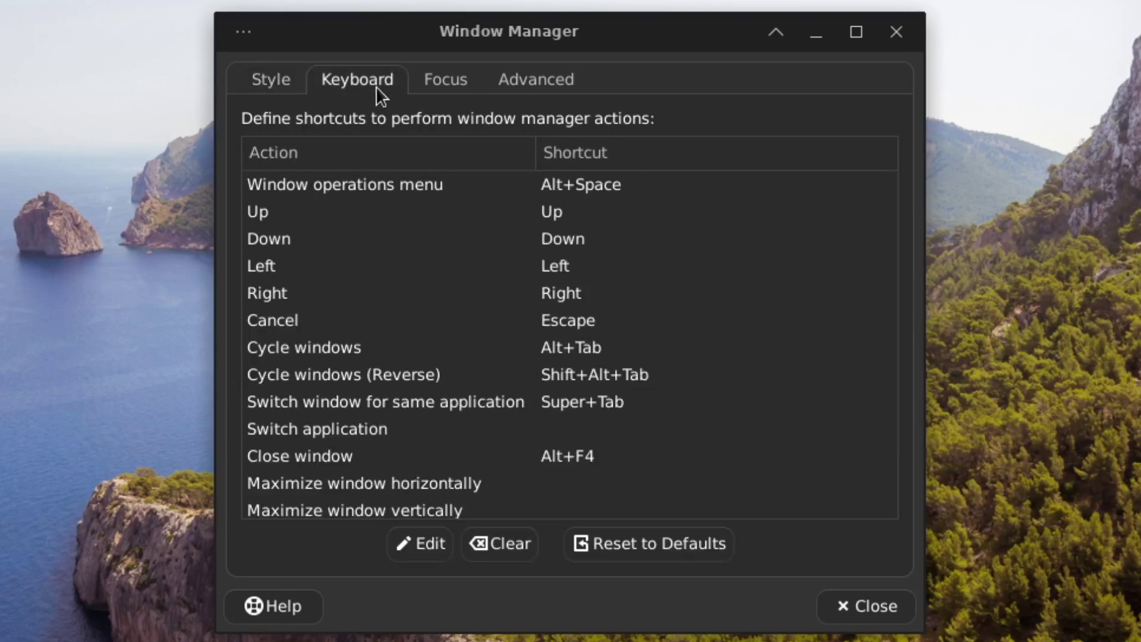
pyautogui.click(453, 80)
pyautogui.click(534, 79)
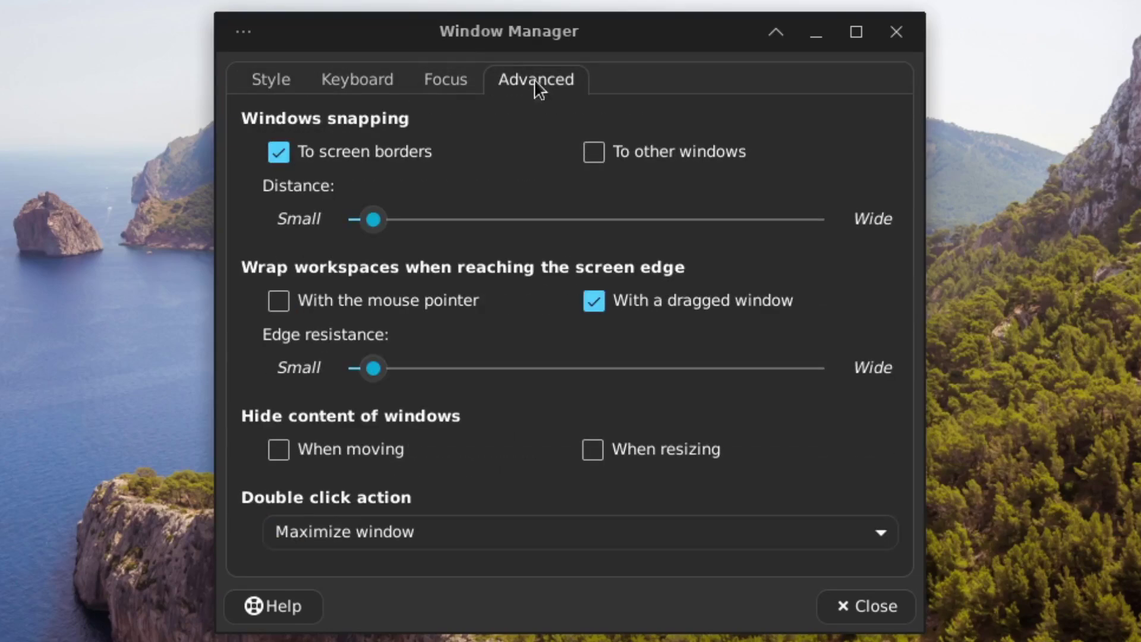
pyautogui.click(263, 88)
pyautogui.click(863, 612)
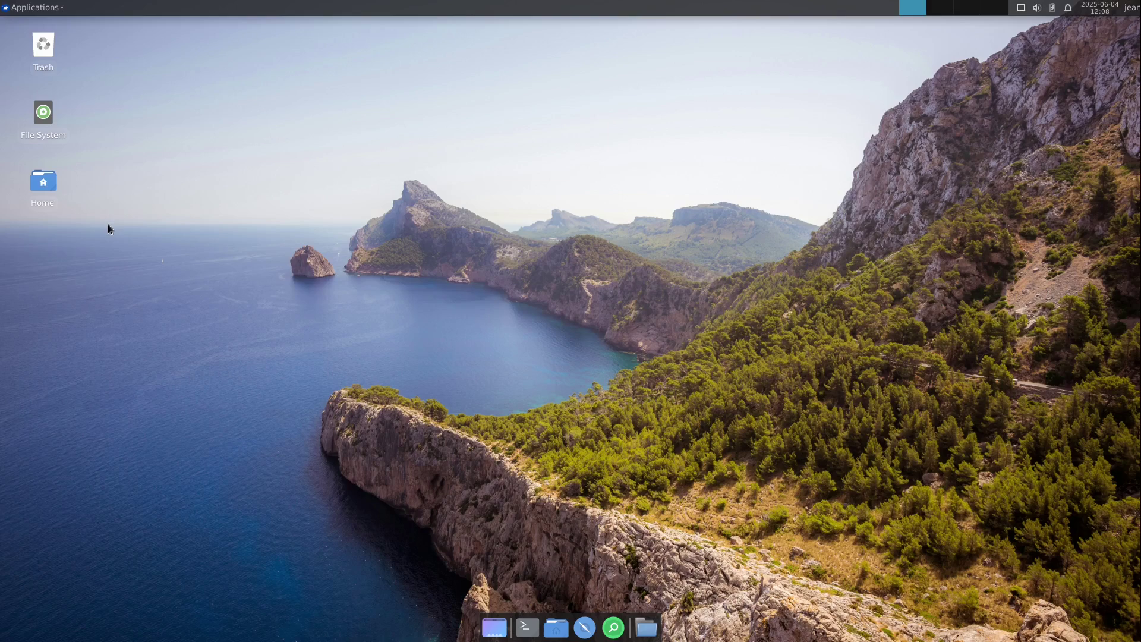
# Hide the default Home, File System, Trash and Removable Devices icons in the Desktop settings, and close the settings
pyautogui.rightClick(201, 148)
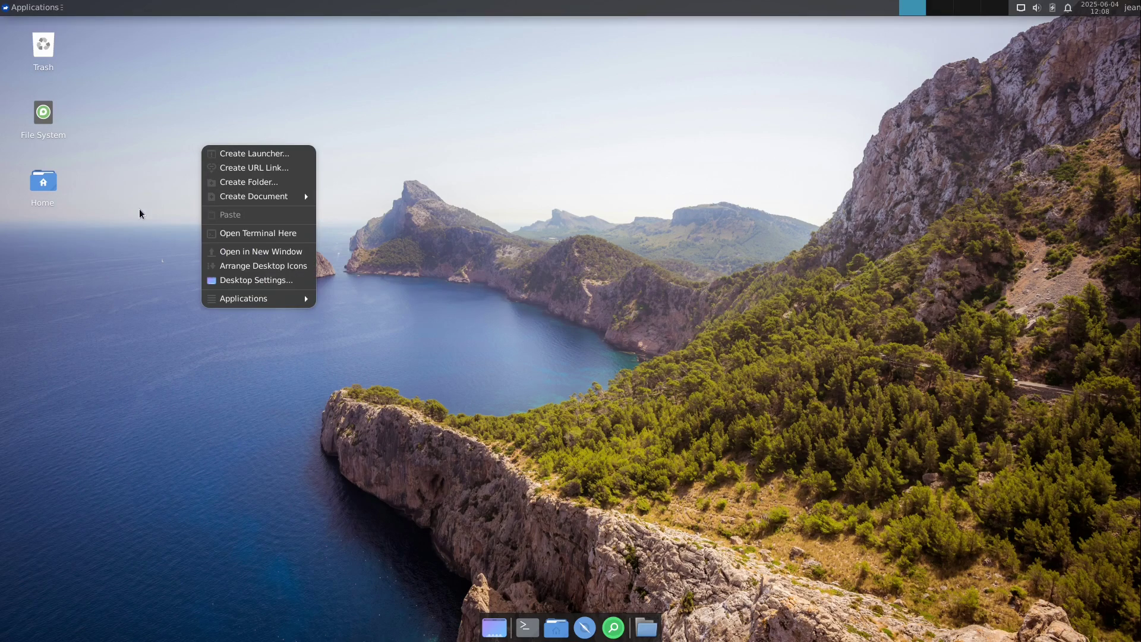
pyautogui.click(329, 137)
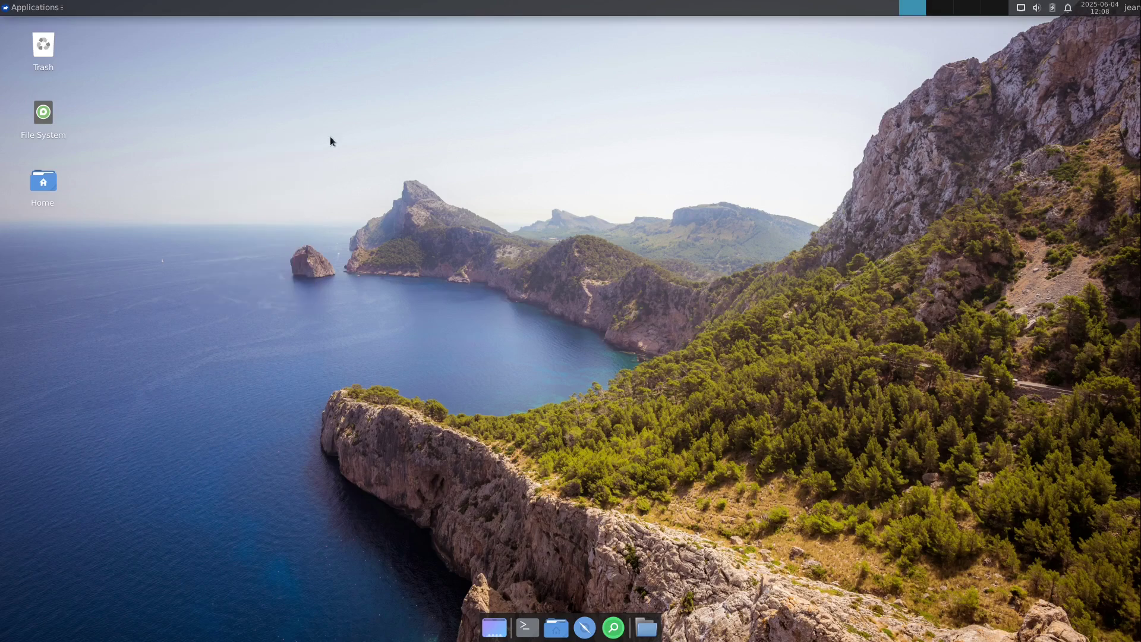
pyautogui.rightClick(330, 136)
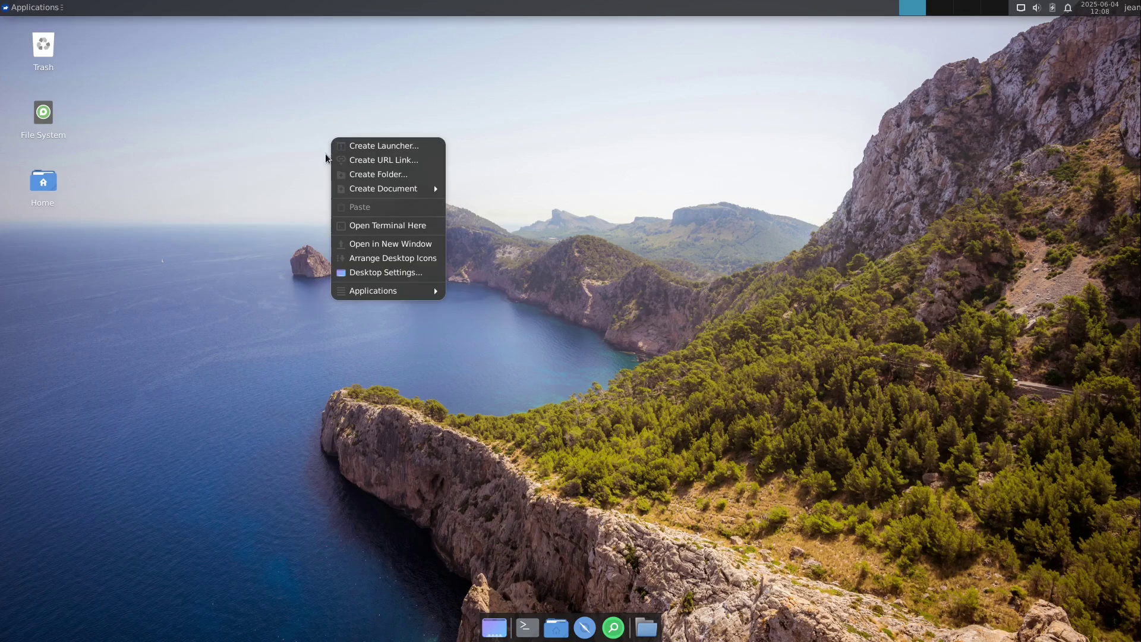
pyautogui.click(381, 275)
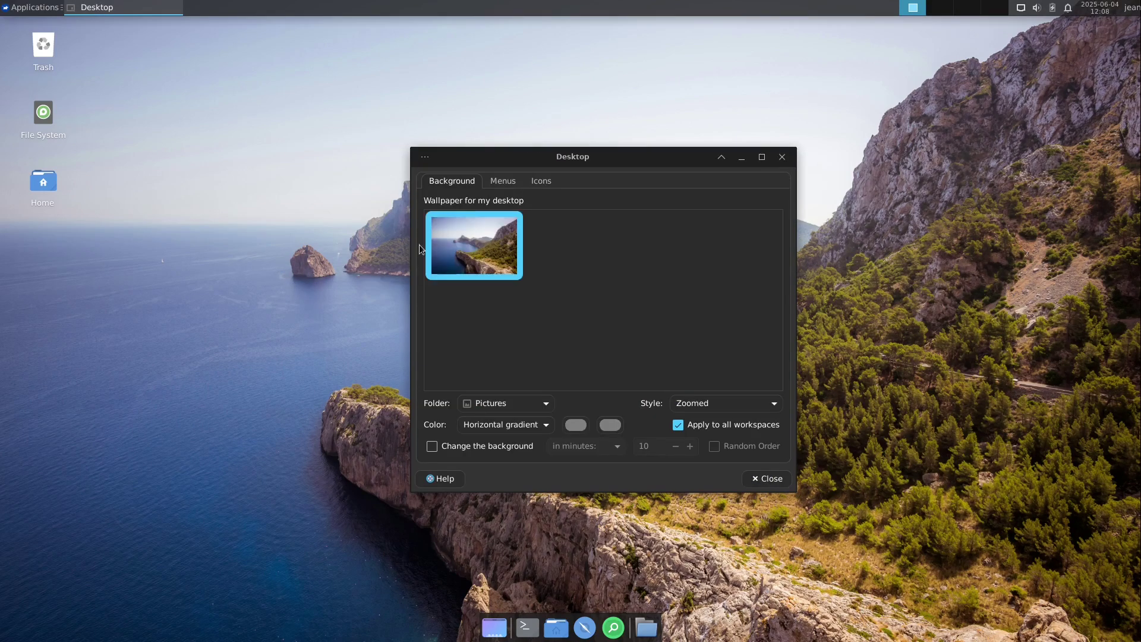
pyautogui.click(536, 183)
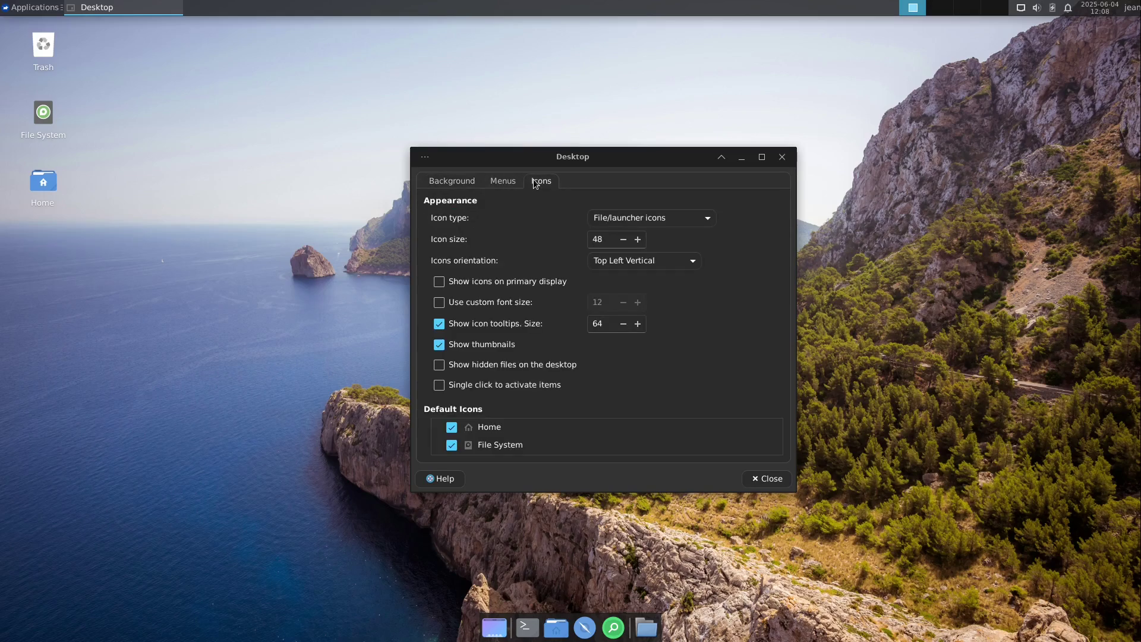
pyautogui.click(761, 156)
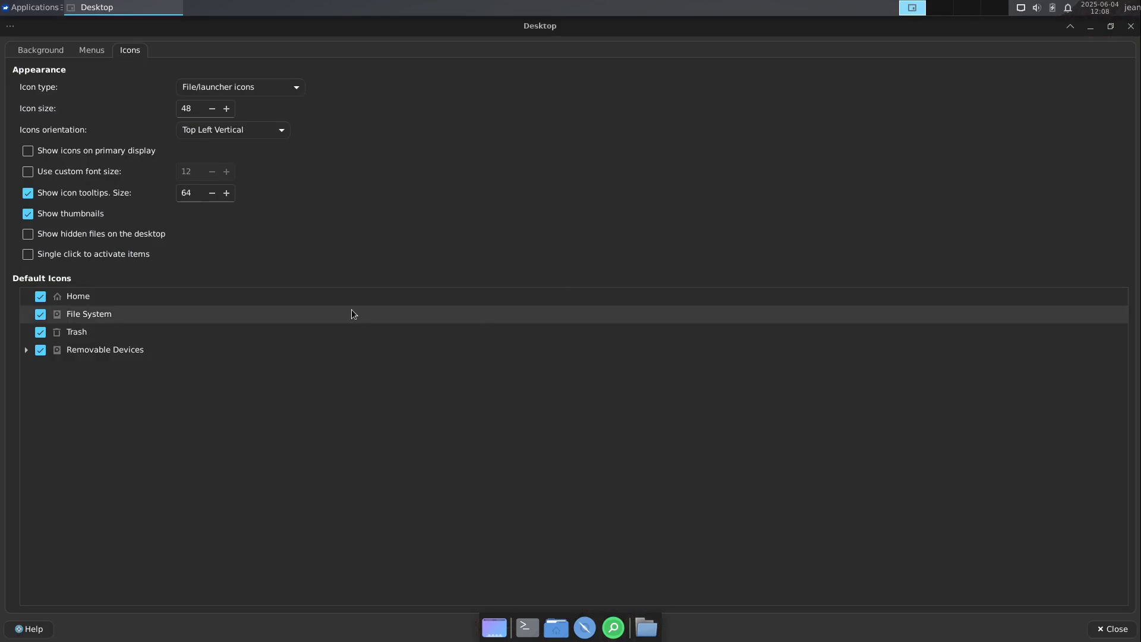
pyautogui.click(40, 313)
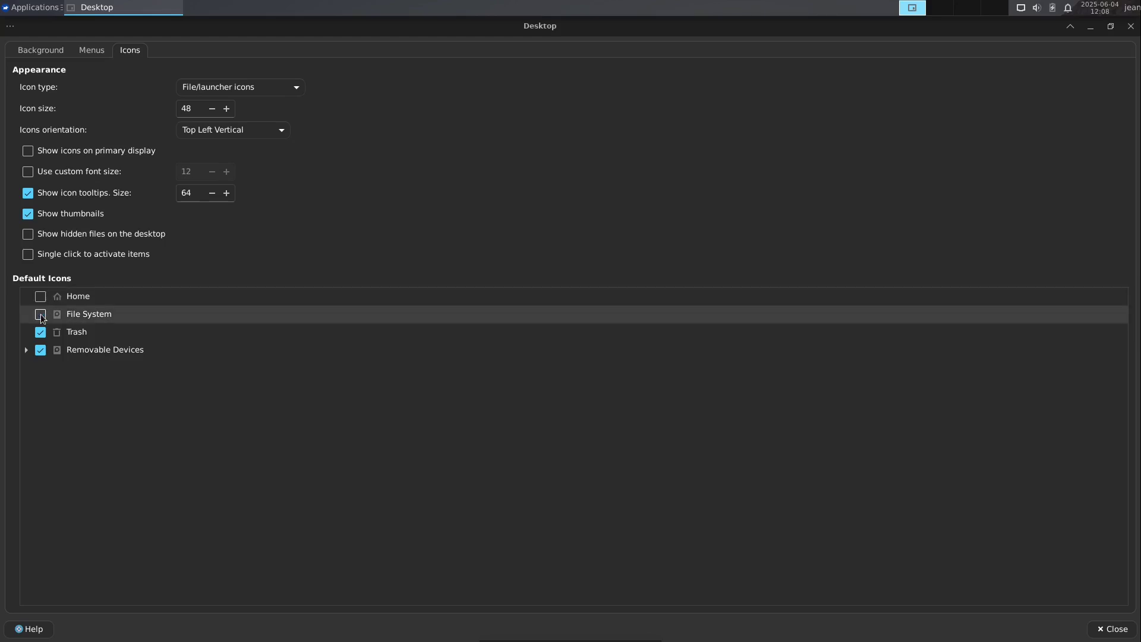
pyautogui.click(41, 331)
pyautogui.click(36, 350)
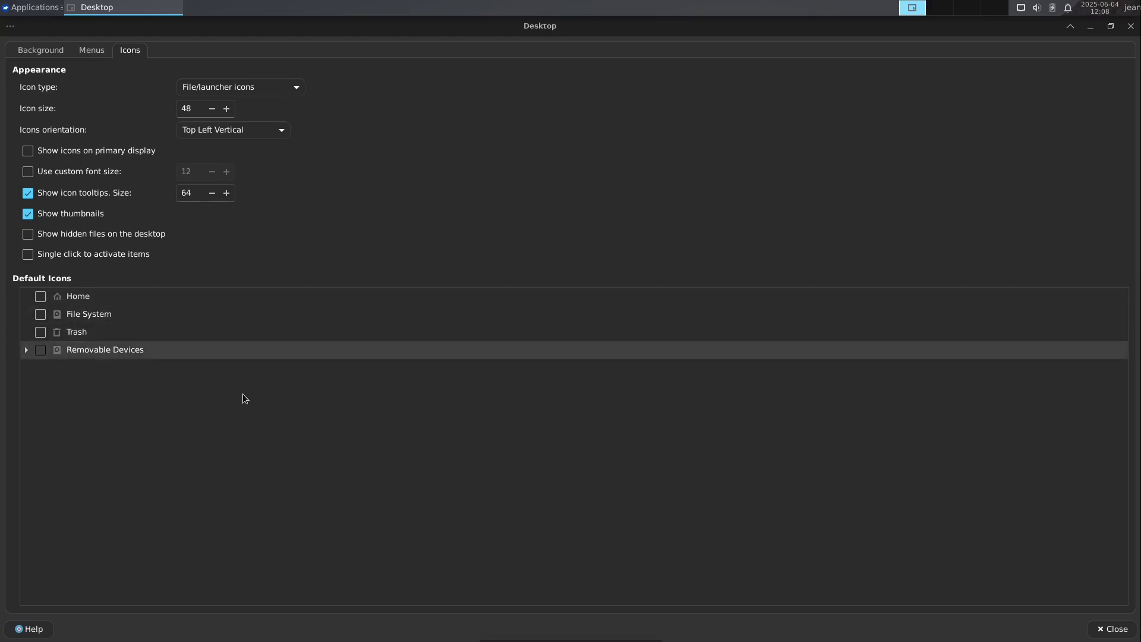
pyautogui.doubleClick(891, 25)
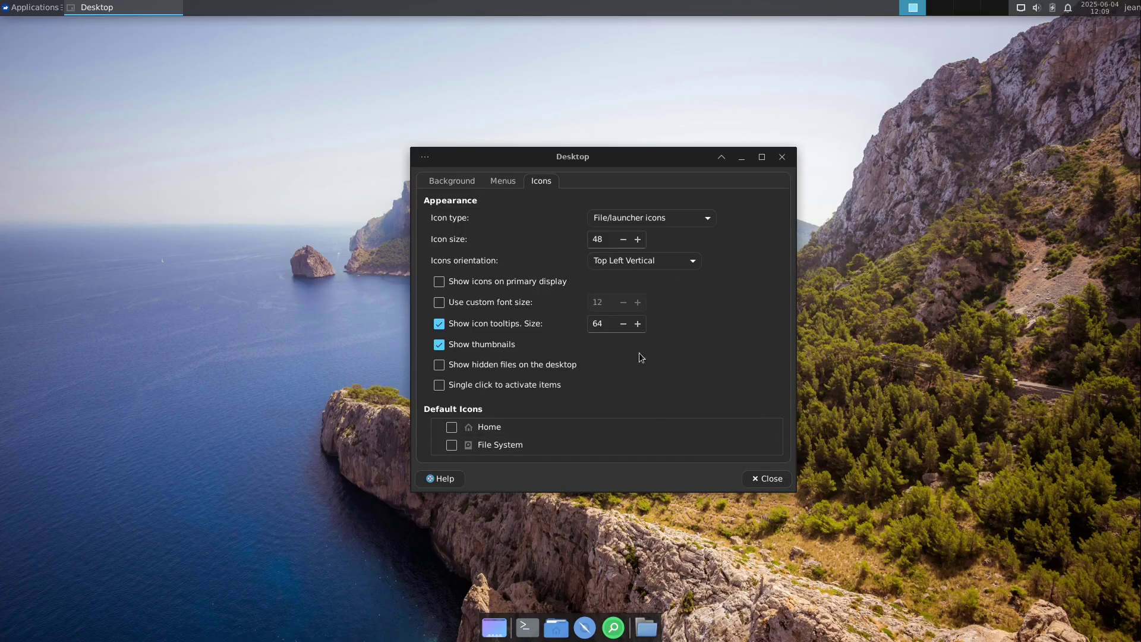
pyautogui.click(767, 480)
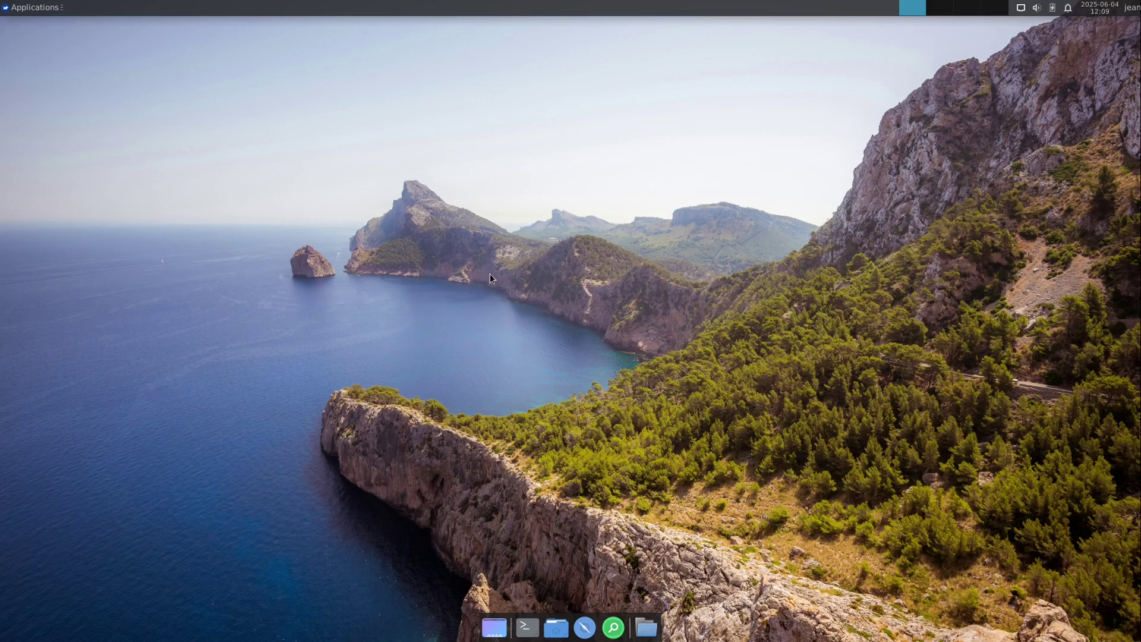
# Switch back and forth between the four workspaces to compare them, and return to the first workspace
pyautogui.rightClick(914, 11)
pyautogui.click(933, 7)
pyautogui.click(938, 7)
pyautogui.click(968, 8)
pyautogui.click(994, 8)
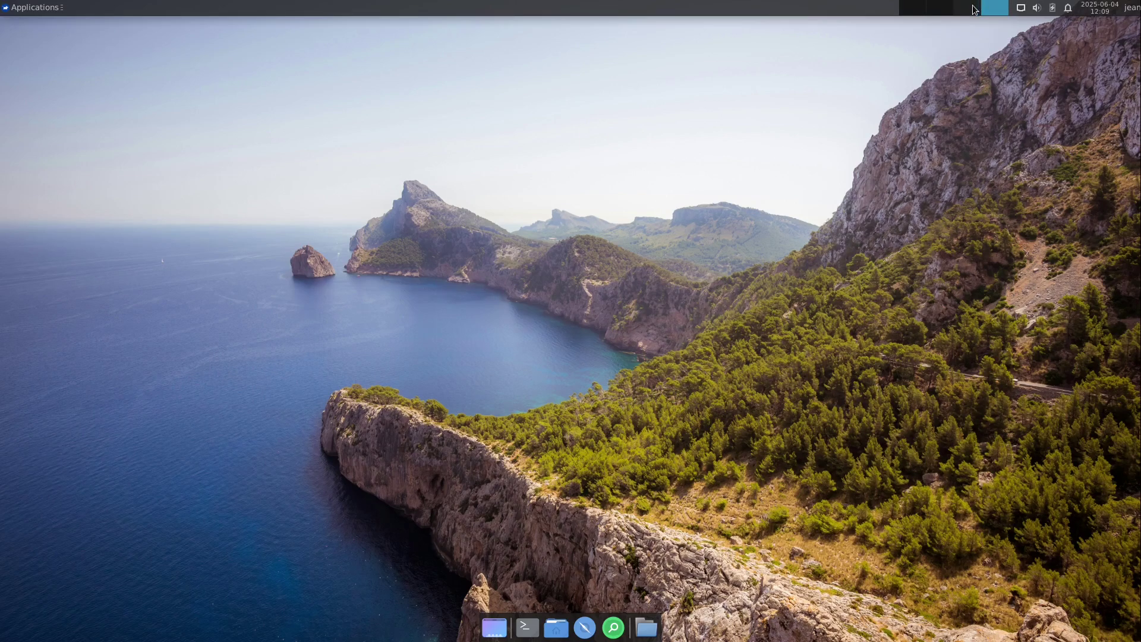
pyautogui.click(939, 7)
pyautogui.click(912, 8)
pyautogui.click(958, 8)
pyautogui.click(993, 8)
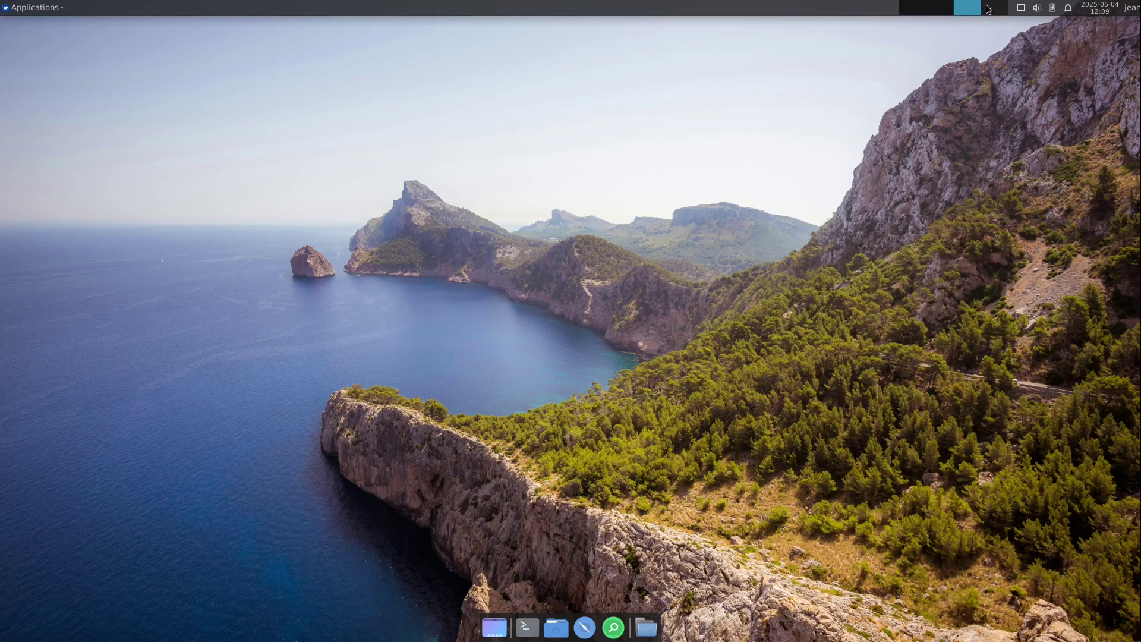
pyautogui.click(938, 8)
pyautogui.click(912, 8)
# Try a higher number of workspaces in the workspace settings, set it back to 4, and close the settings
pyautogui.rightClick(921, 9)
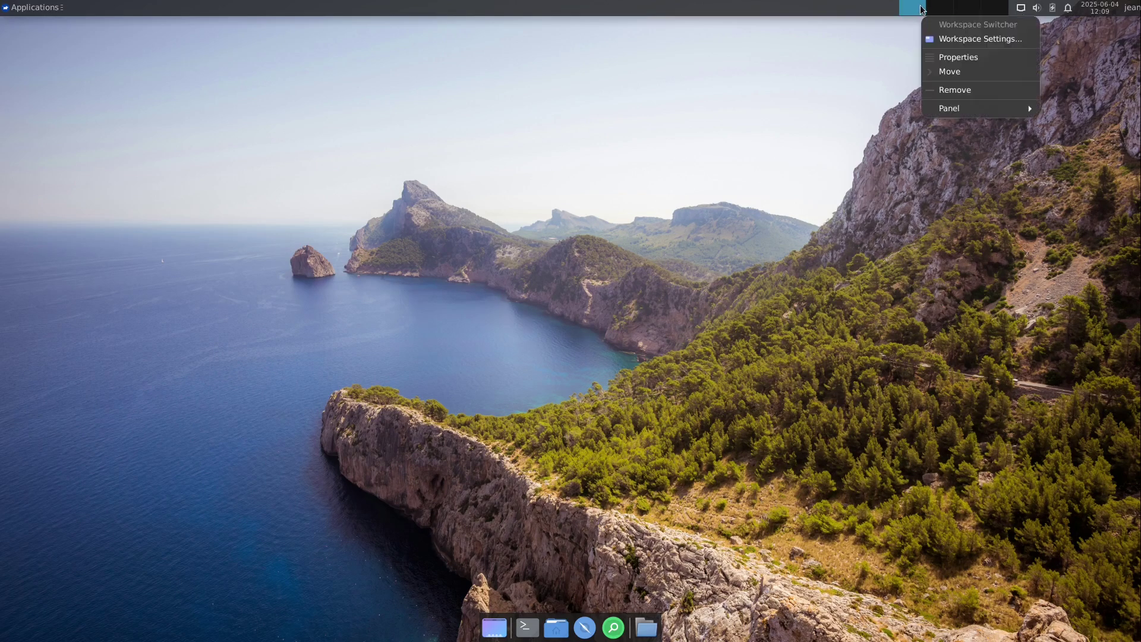
pyautogui.click(962, 40)
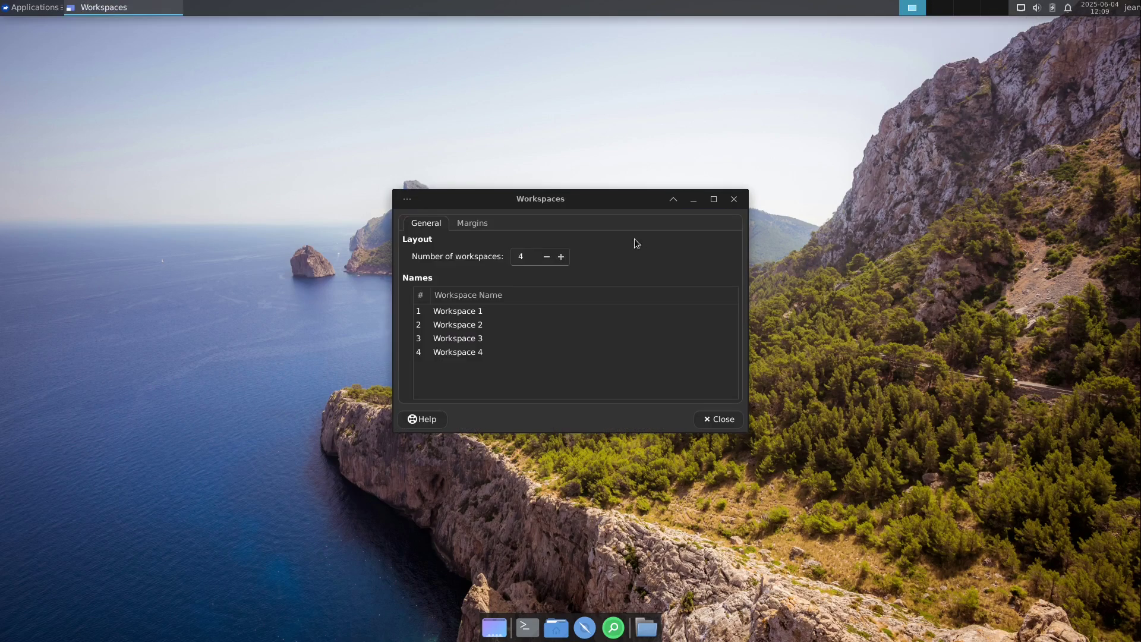
pyautogui.scroll(6, 561, 256)
pyautogui.scroll(-5, 540, 258)
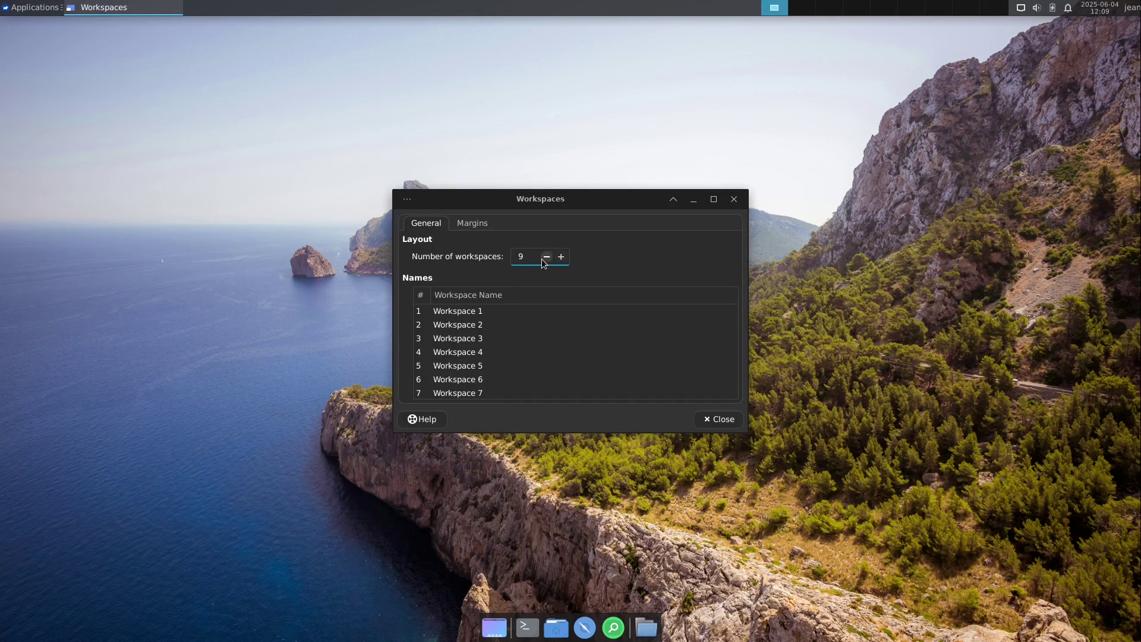
pyautogui.scroll(-1, 541, 258)
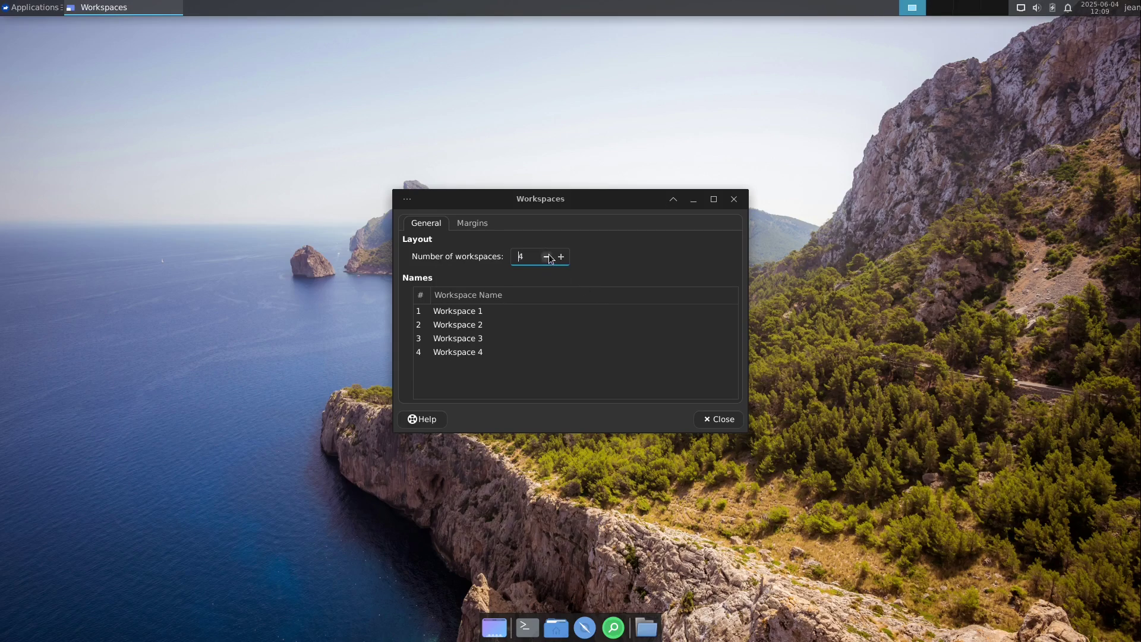
pyautogui.click(718, 419)
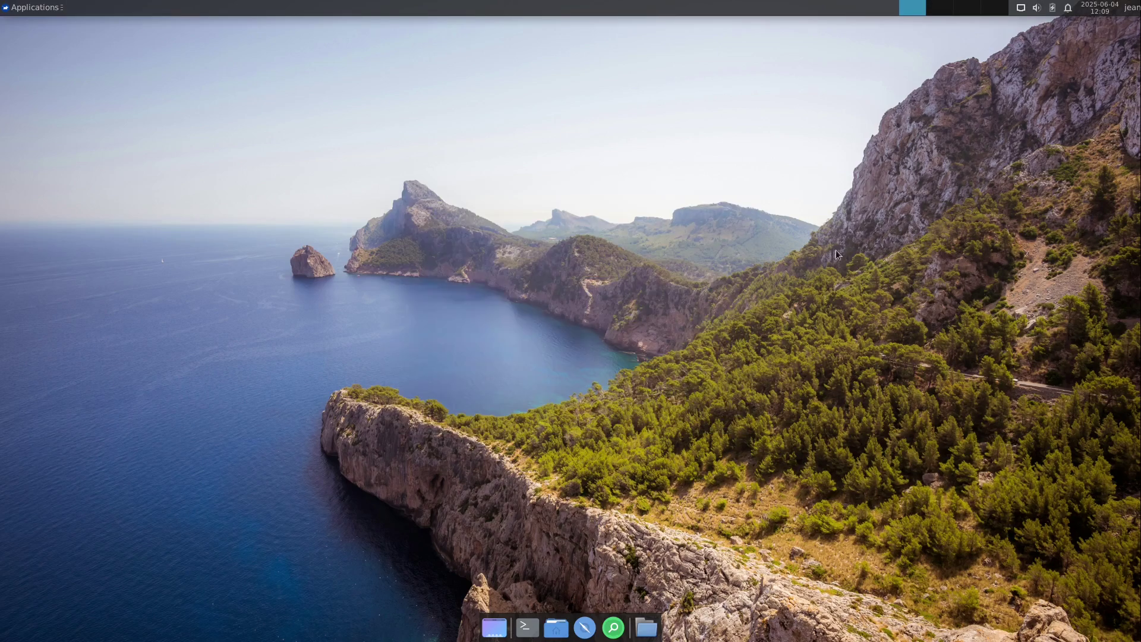
# Remove the Workspace Switcher item from the main panel and confirm the removal
pyautogui.rightClick(923, 8)
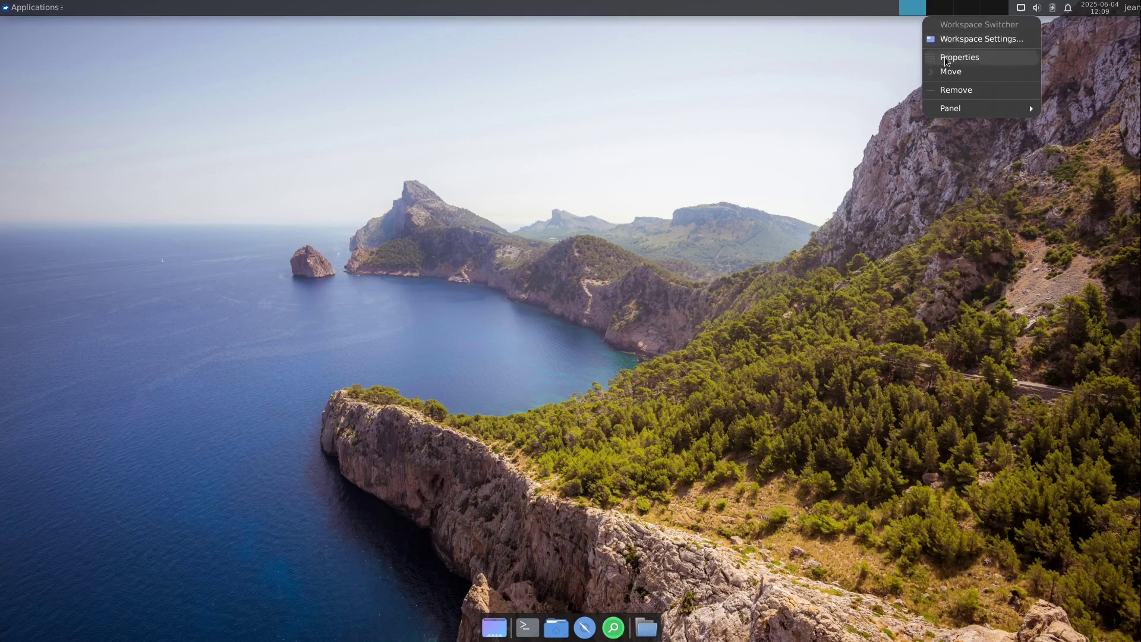
pyautogui.click(947, 88)
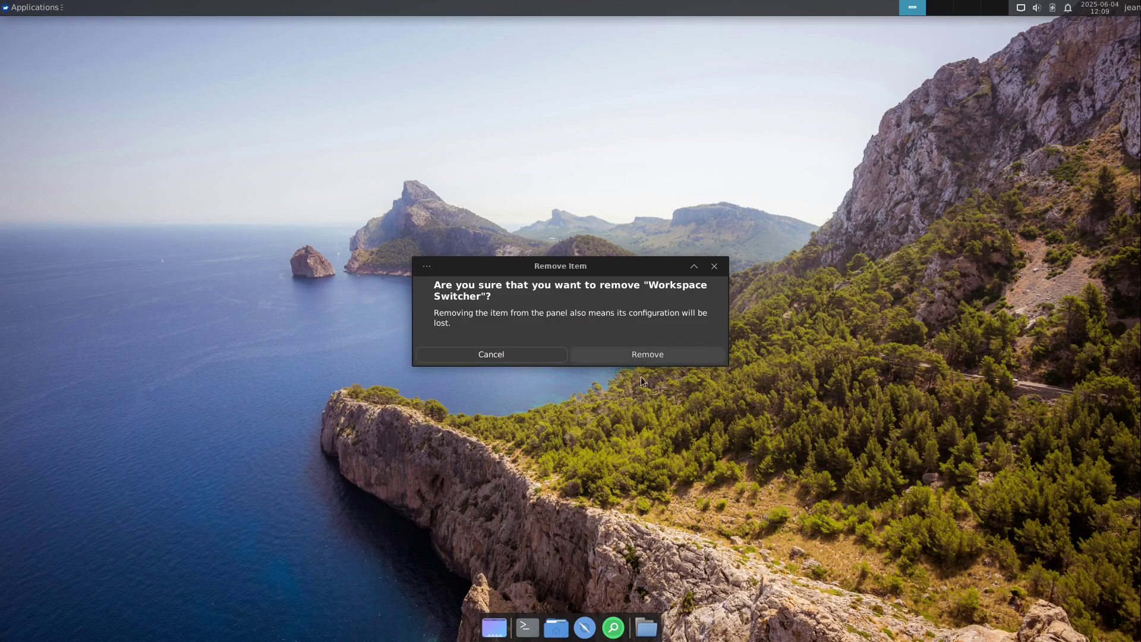
pyautogui.click(638, 358)
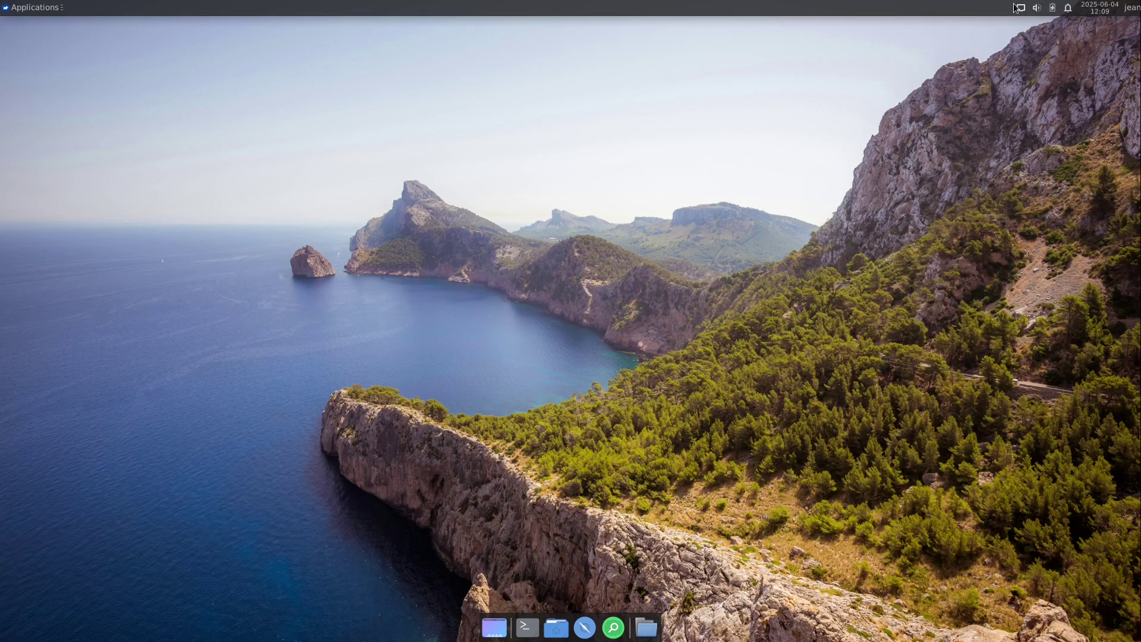
# Check the session options of the user name's Action Buttons item, and remove the item from the main panel
pyautogui.click(1132, 8)
pyautogui.click(1136, 4)
pyautogui.click(1133, 6)
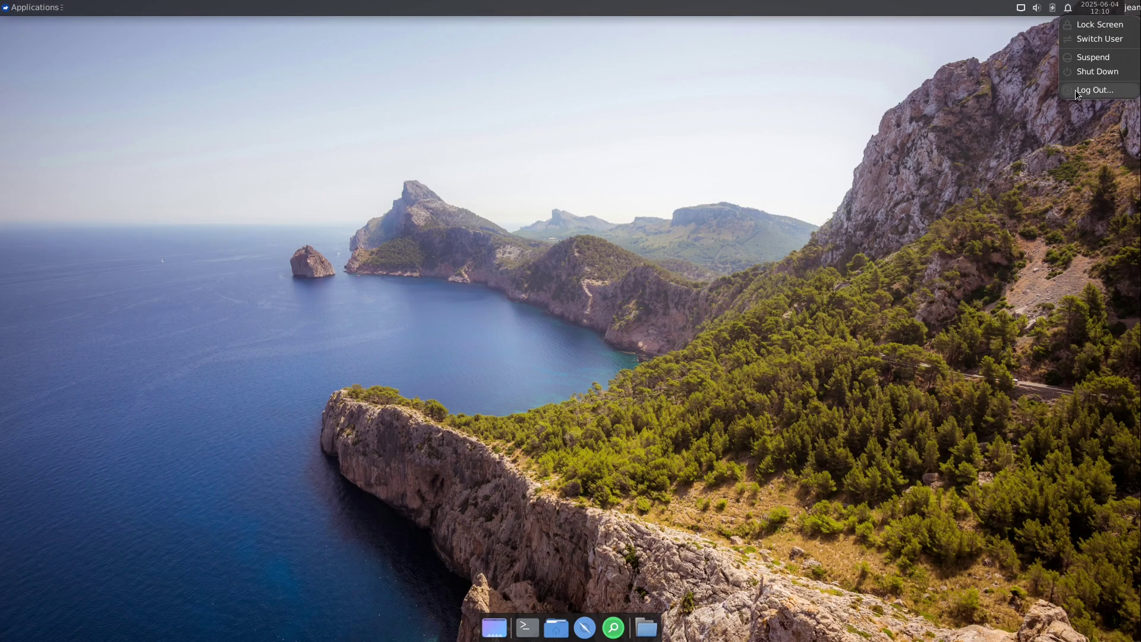
pyautogui.click(1132, 6)
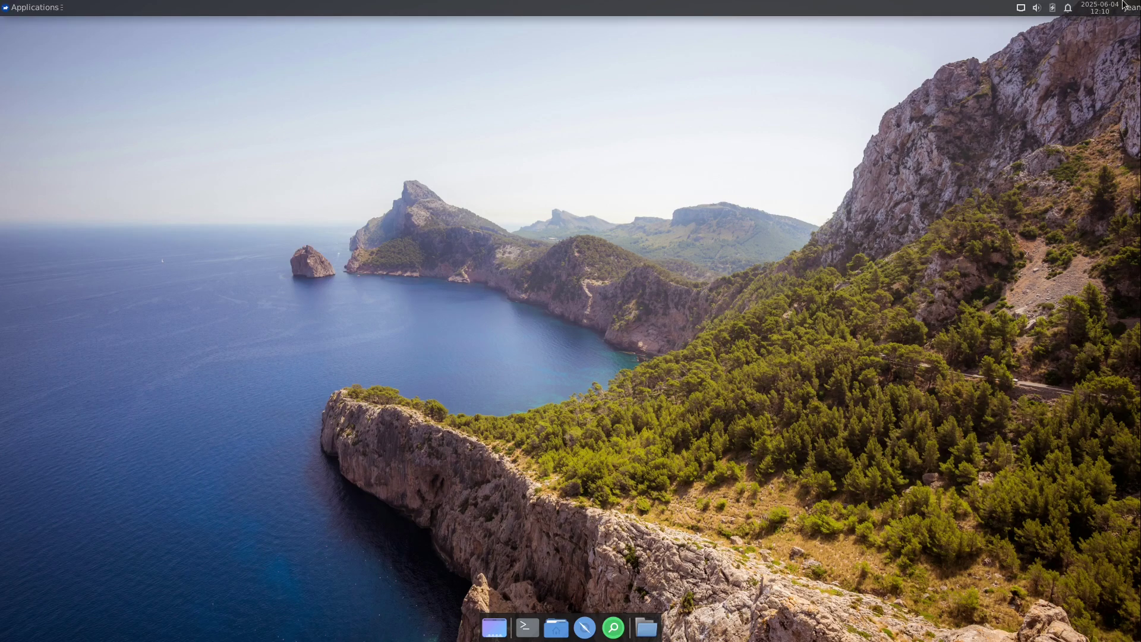
pyautogui.rightClick(1132, 6)
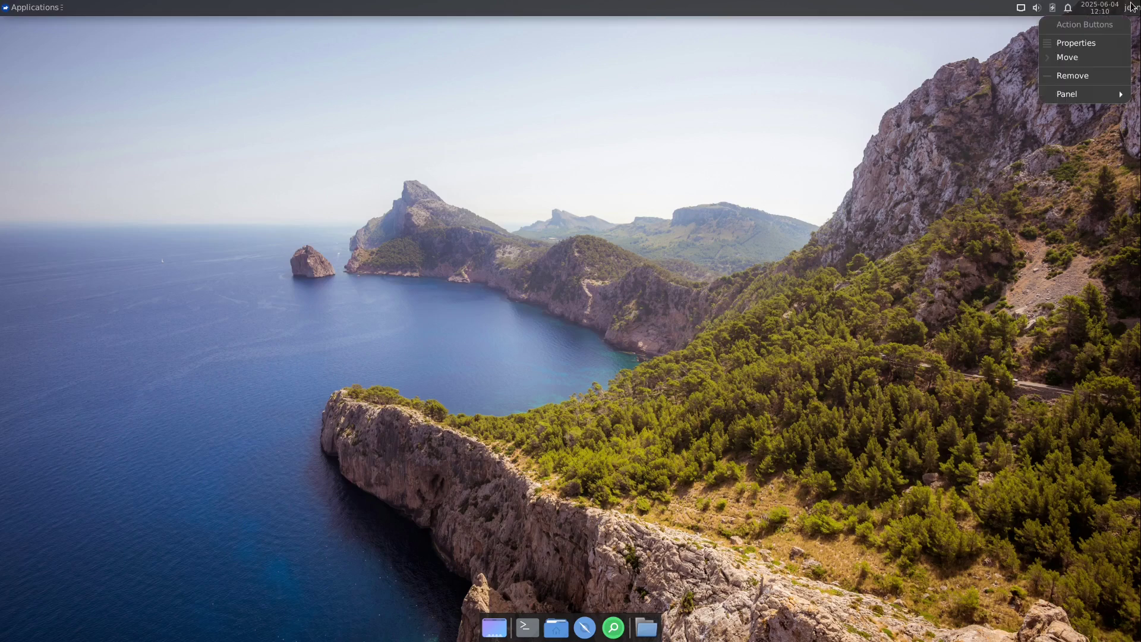
pyautogui.click(1074, 74)
pyautogui.click(638, 354)
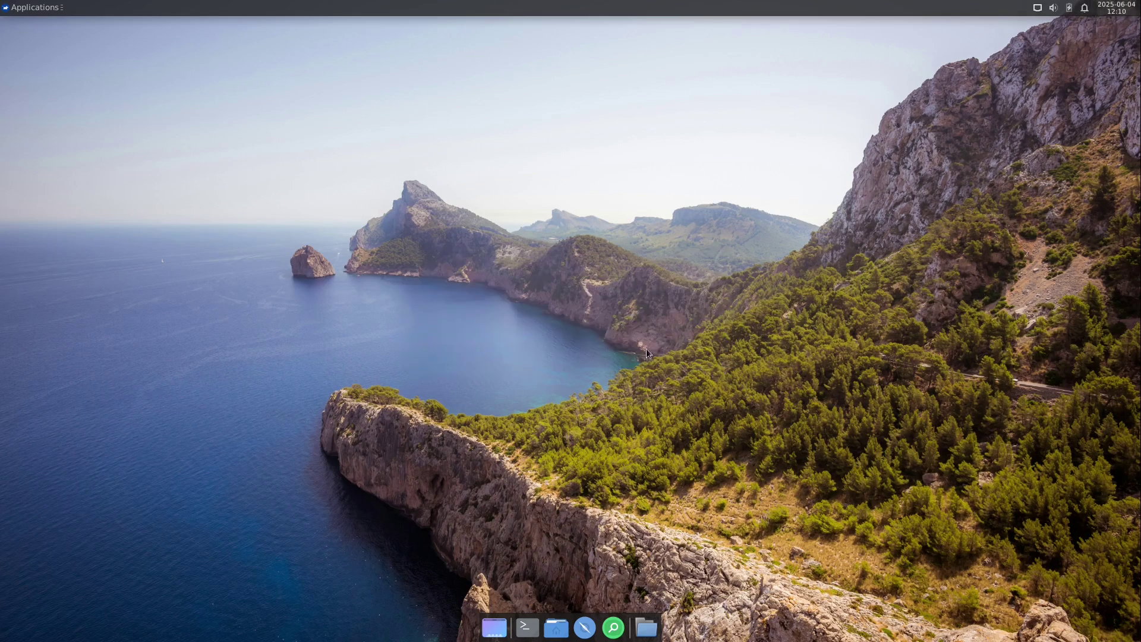
# Delete Panel 2, the launcher dock along the desktop's lower edge, through the Panel Preferences
pyautogui.rightClick(513, 630)
pyautogui.moveTo(532, 628)
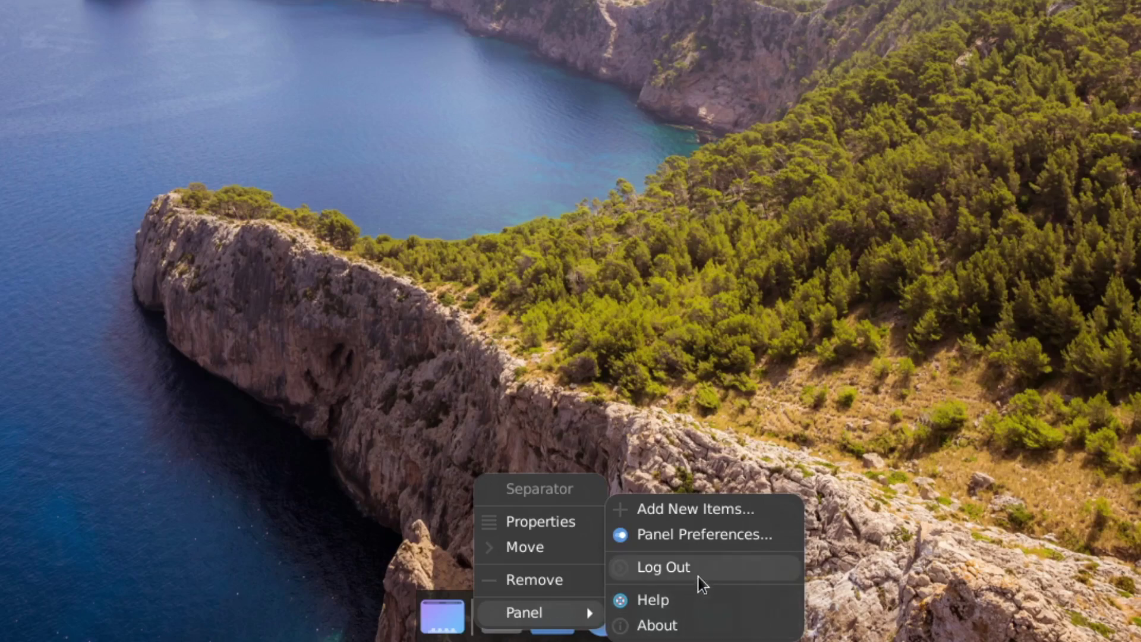
pyautogui.click(702, 534)
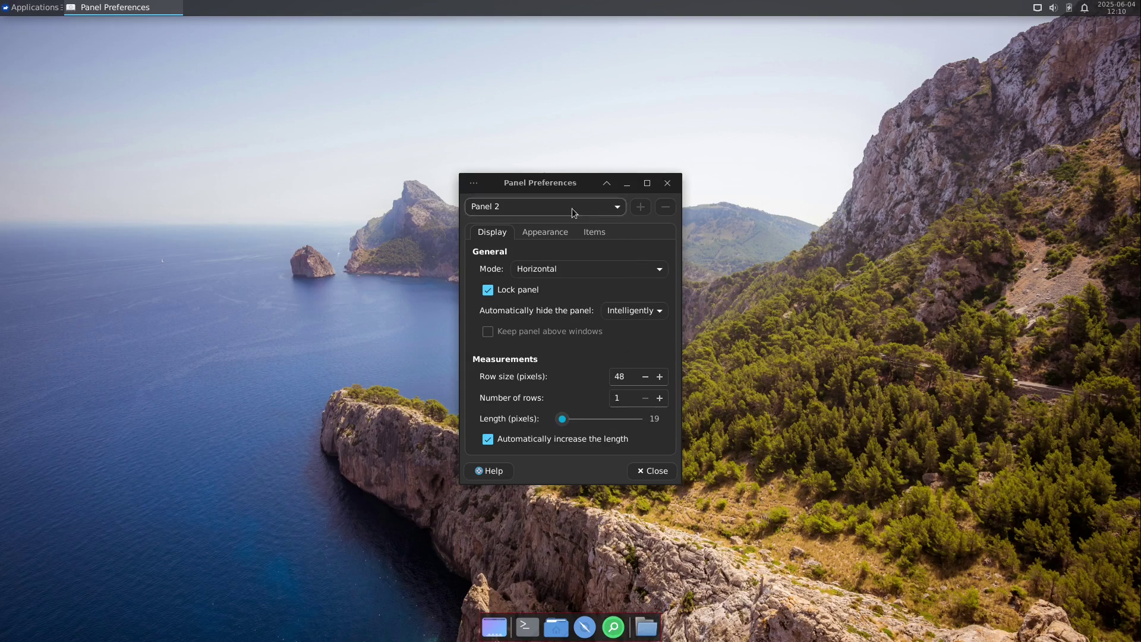
pyautogui.click(658, 209)
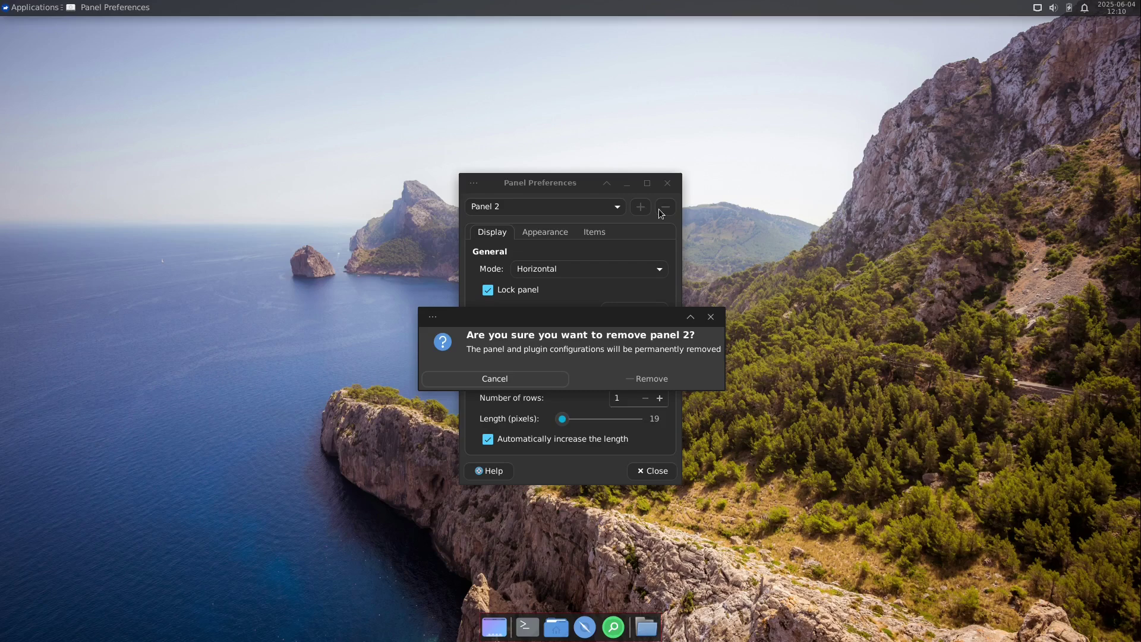
pyautogui.click(617, 384)
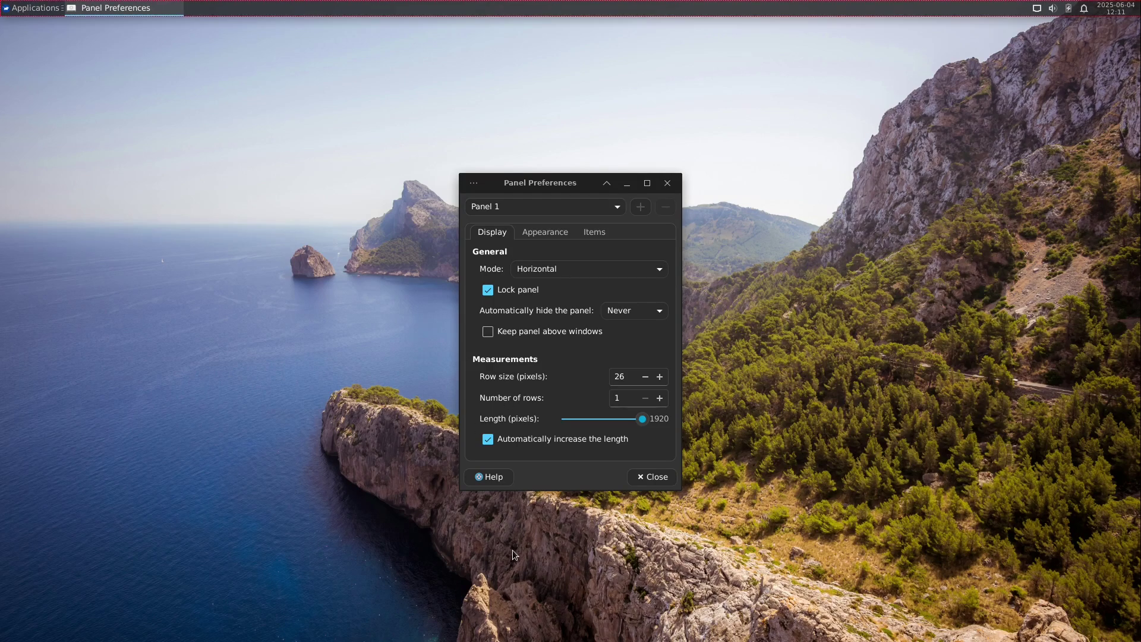
# Create a new empty panel and lock it in place at the centre of the desktop's lower edge
pyautogui.click(640, 206)
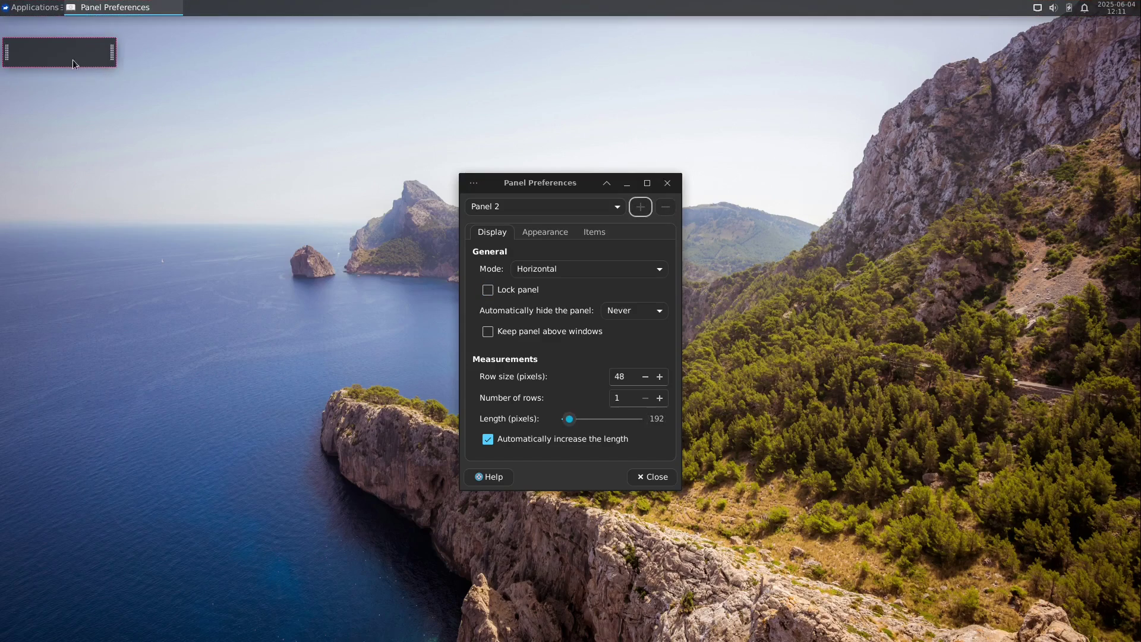
pyautogui.moveTo(112, 52); pyautogui.dragTo(551, 640)
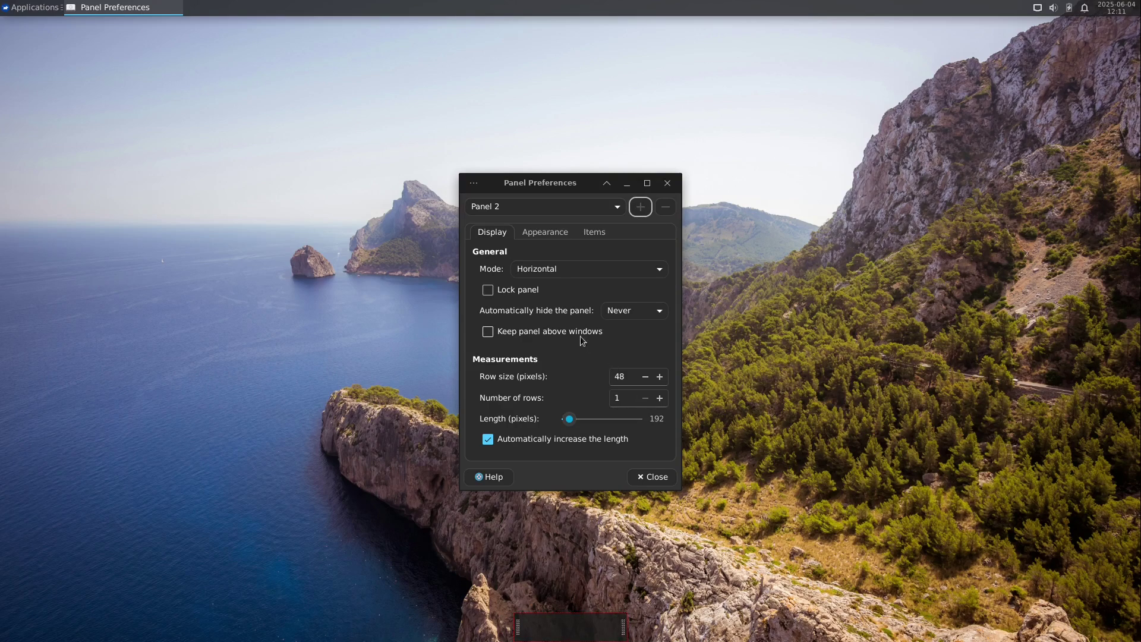
pyautogui.click(488, 291)
# Set the new panel to hide automatically with the Intelligently option, and check its appearance settings
pyautogui.click(623, 321)
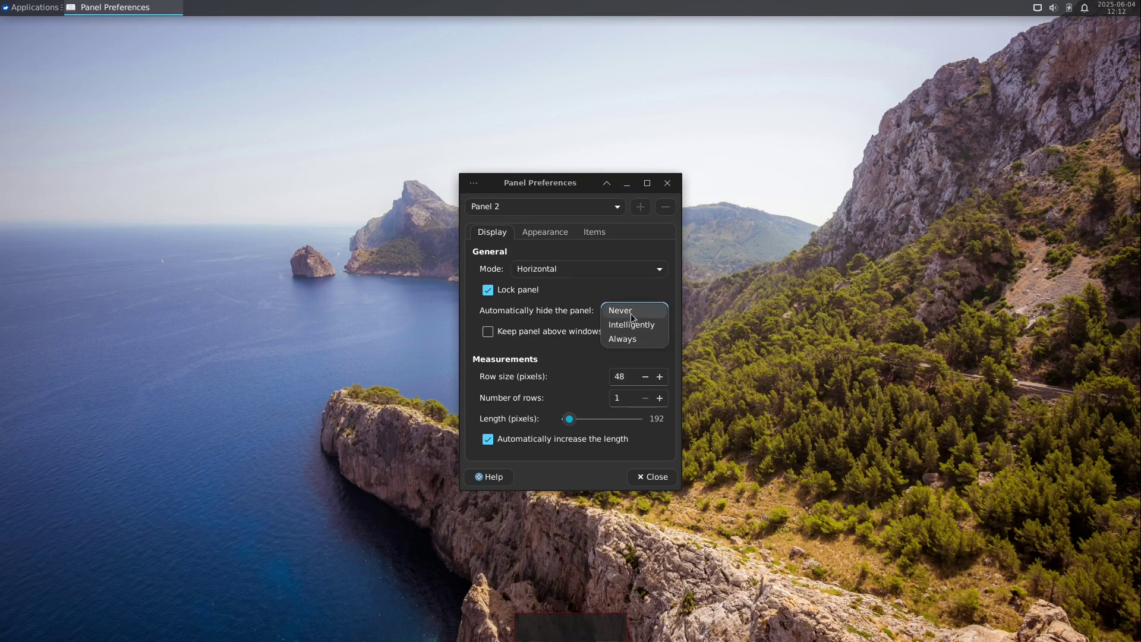
pyautogui.click(634, 324)
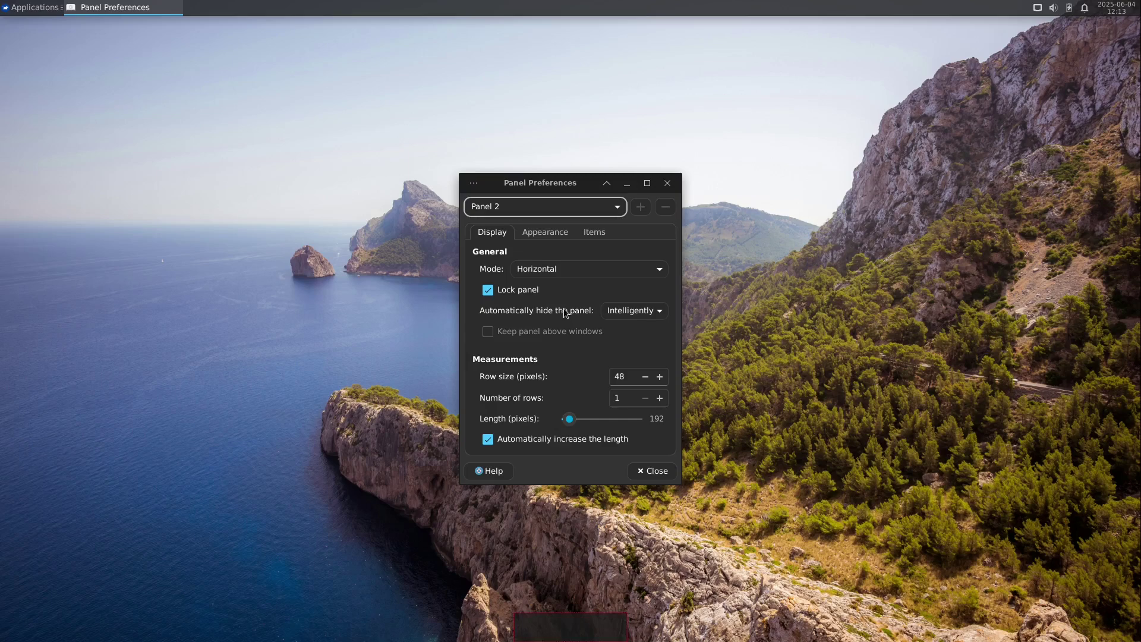
pyautogui.click(531, 233)
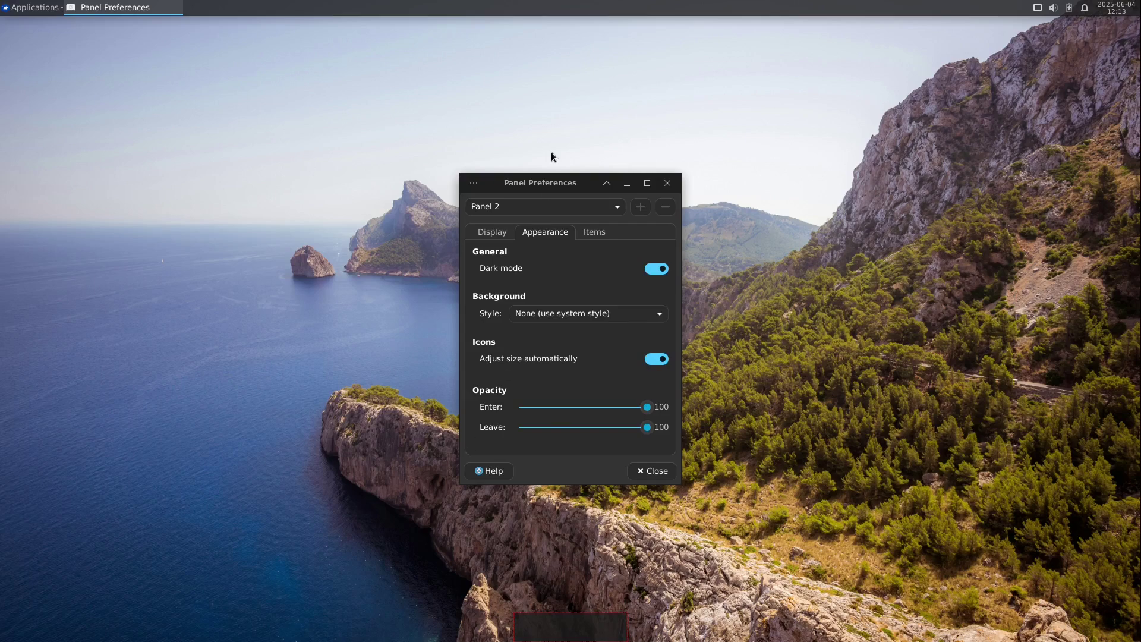
# Find the Whisker Menu among the available panel items and add it to Panel 2
pyautogui.click(589, 232)
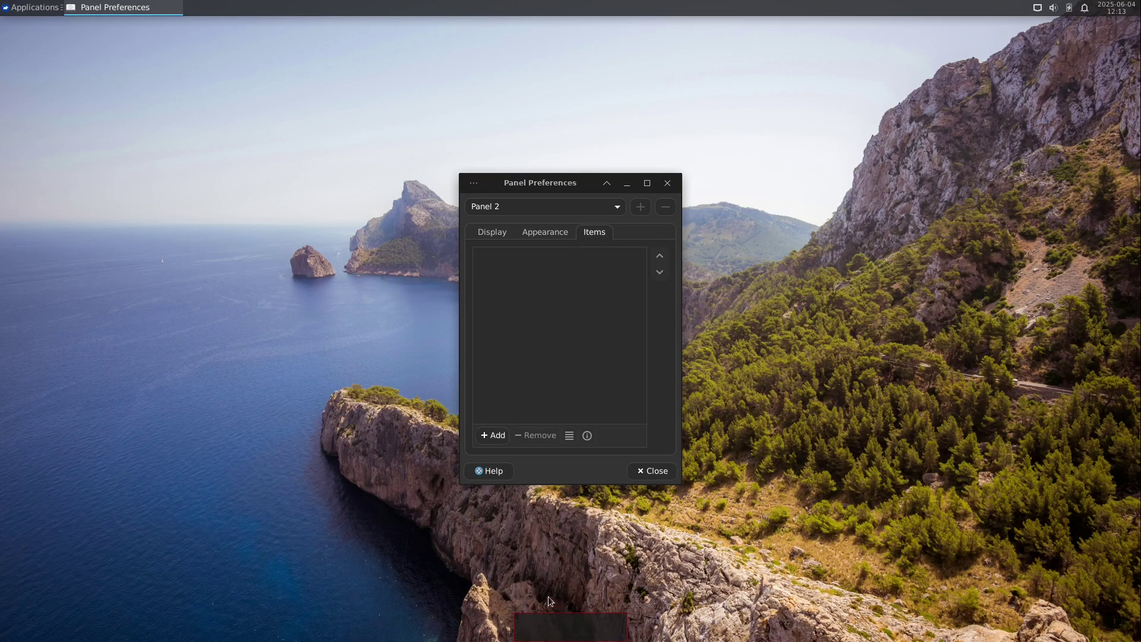
pyautogui.click(485, 436)
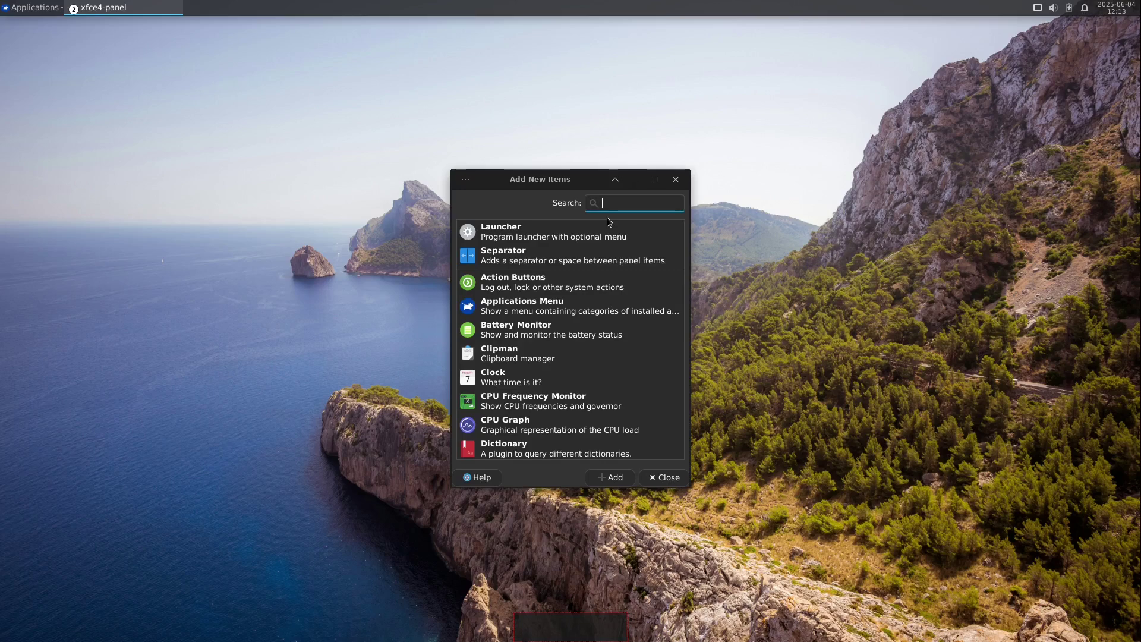
pyautogui.write('WH')
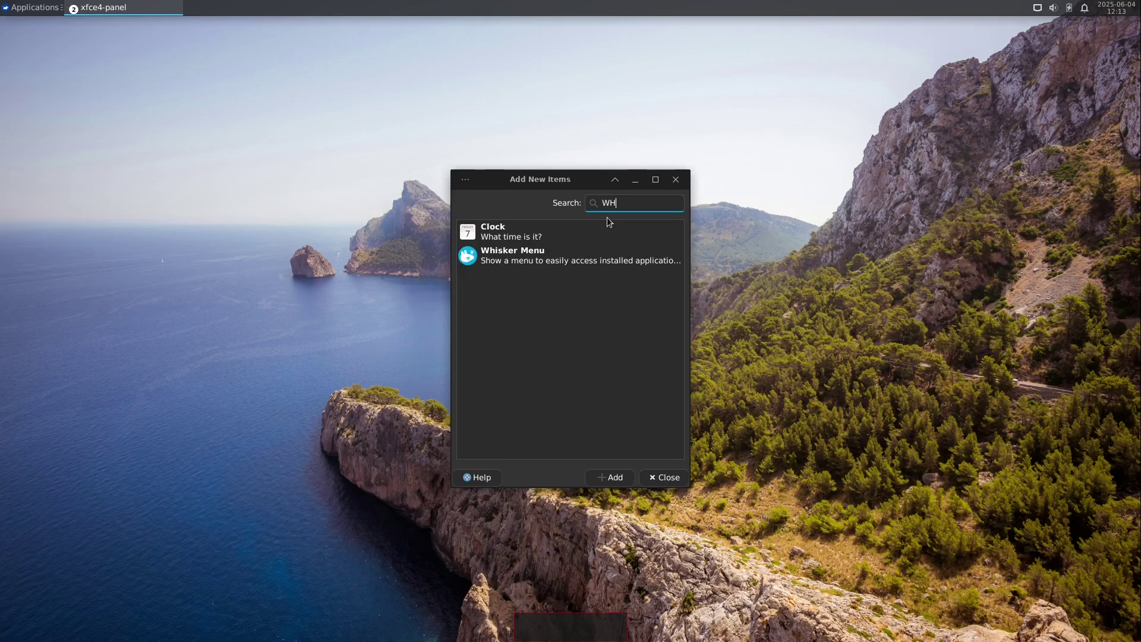
pyautogui.click(606, 262)
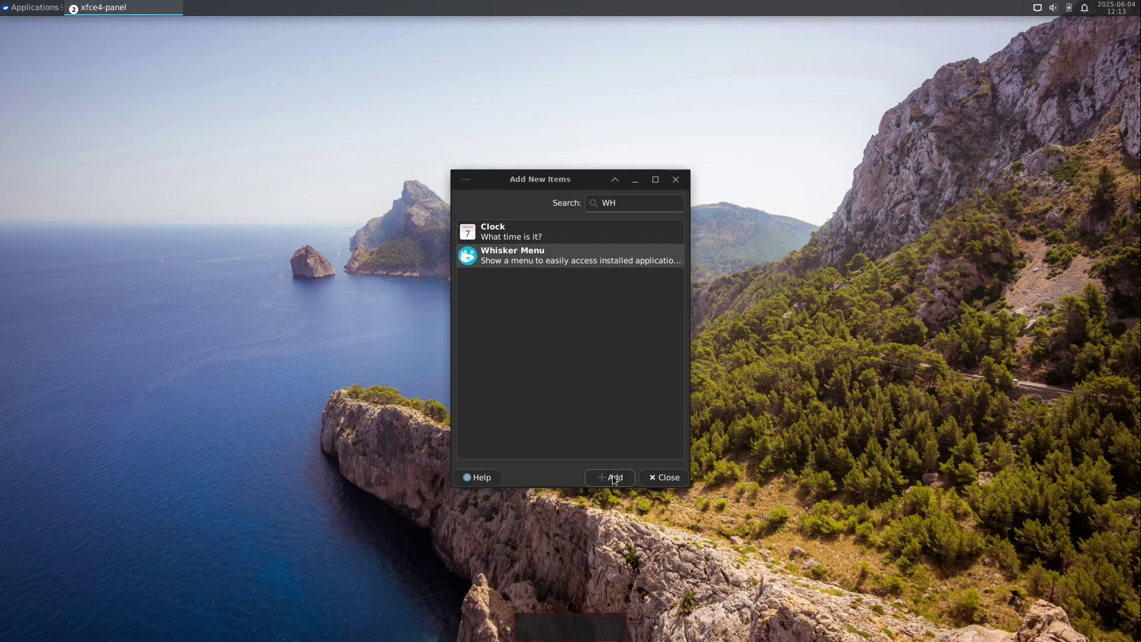
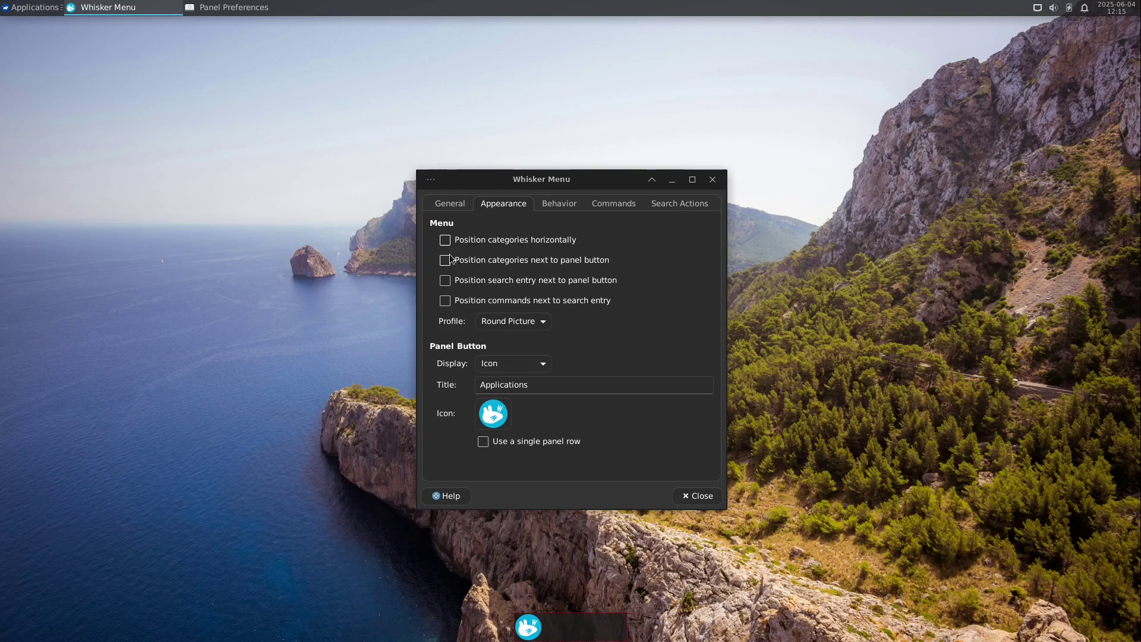
# Try the horizontal category layout for the Whisker Menu, and browse several categories in the menu to check it
pyautogui.click(444, 262)
pyautogui.click(445, 262)
pyautogui.click(445, 241)
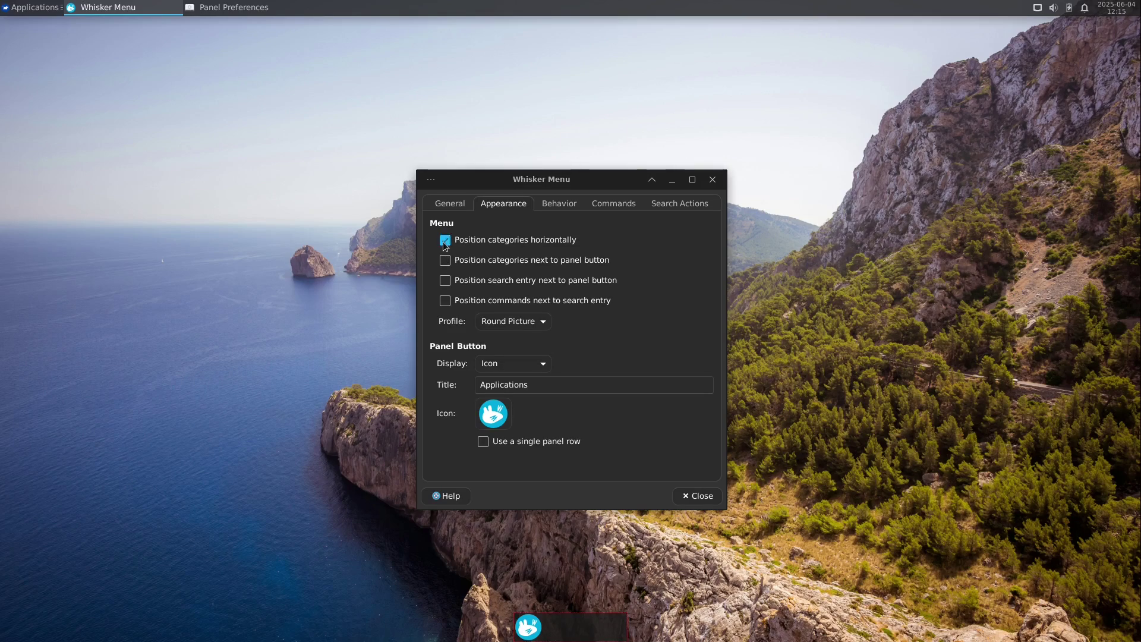
pyautogui.click(528, 626)
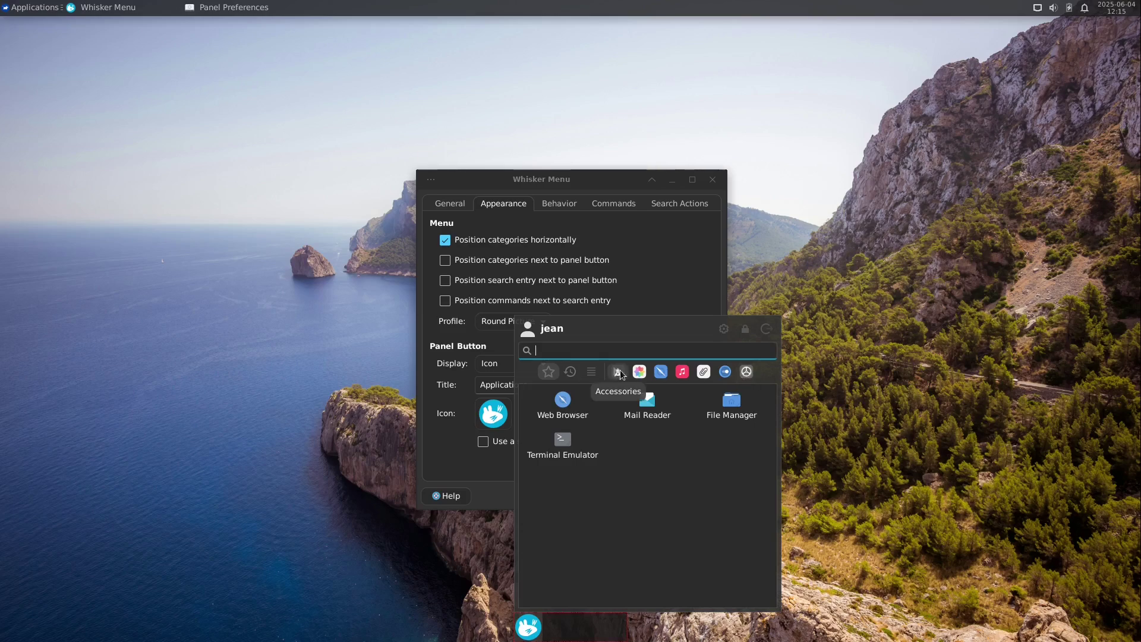
pyautogui.click(703, 371)
pyautogui.click(682, 372)
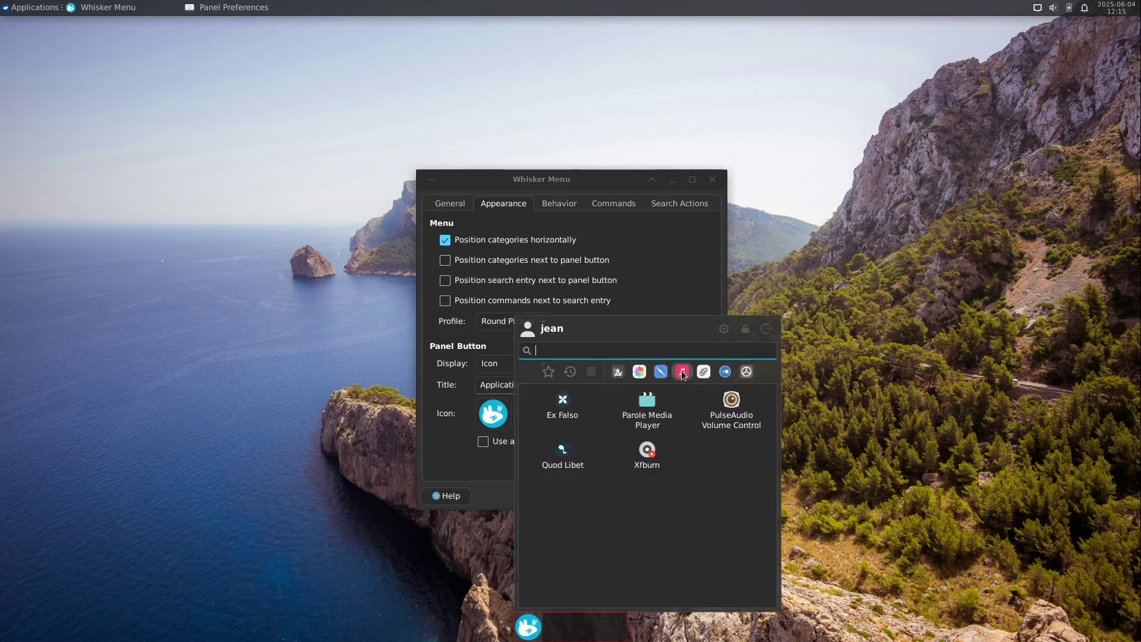
pyautogui.click(661, 371)
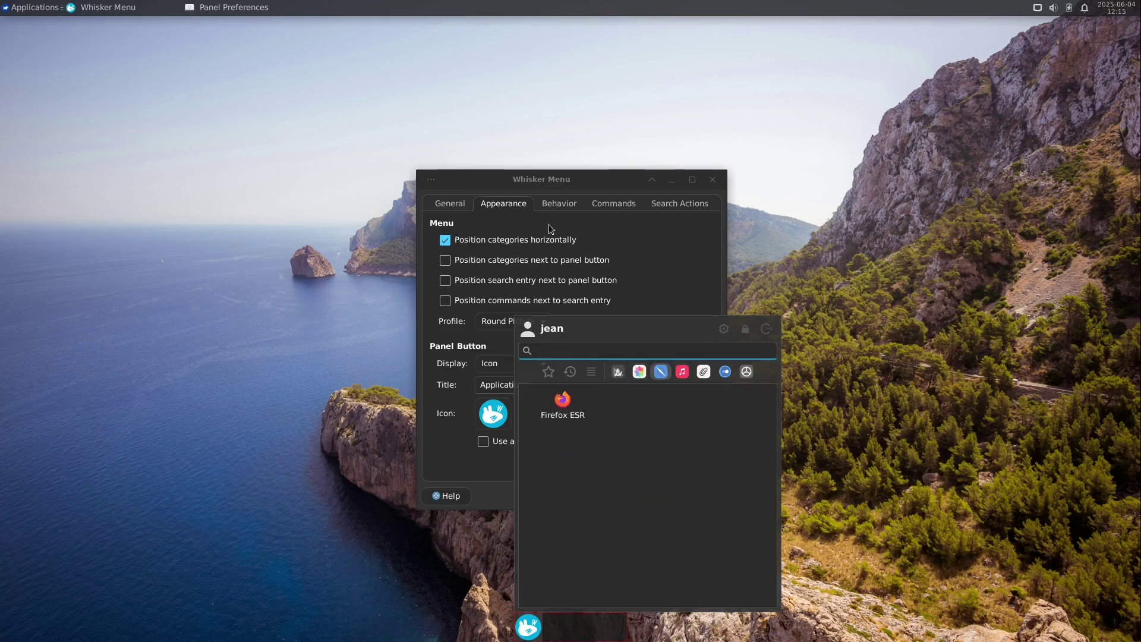
pyautogui.click(520, 181)
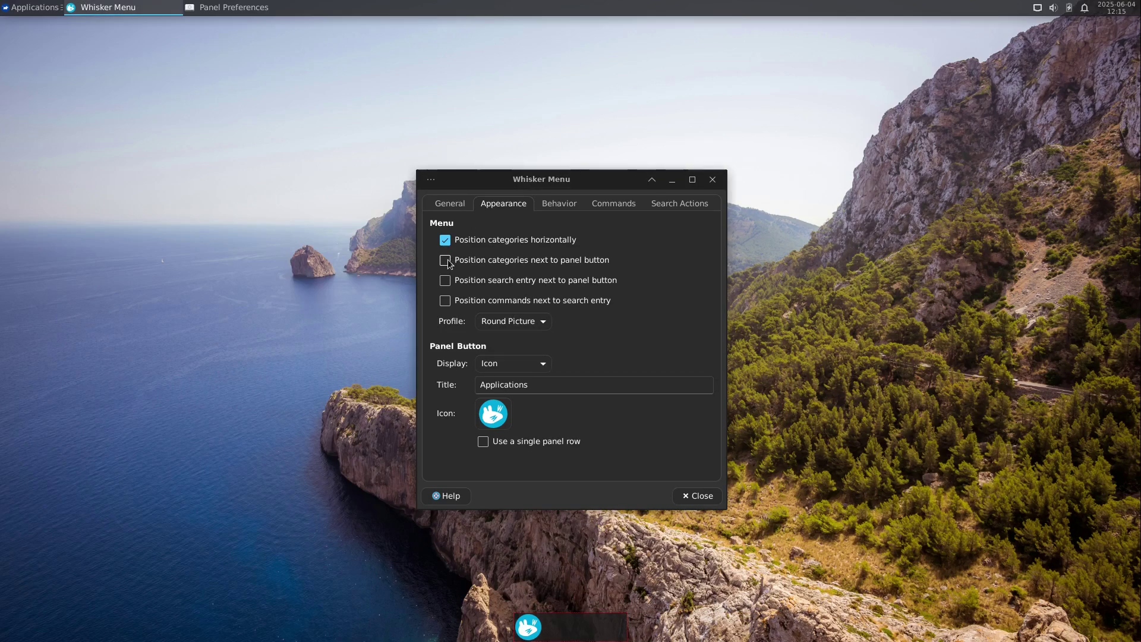
# Position the Whisker Menu categories next to the panel button and check the menu layout
pyautogui.click(446, 262)
pyautogui.click(526, 635)
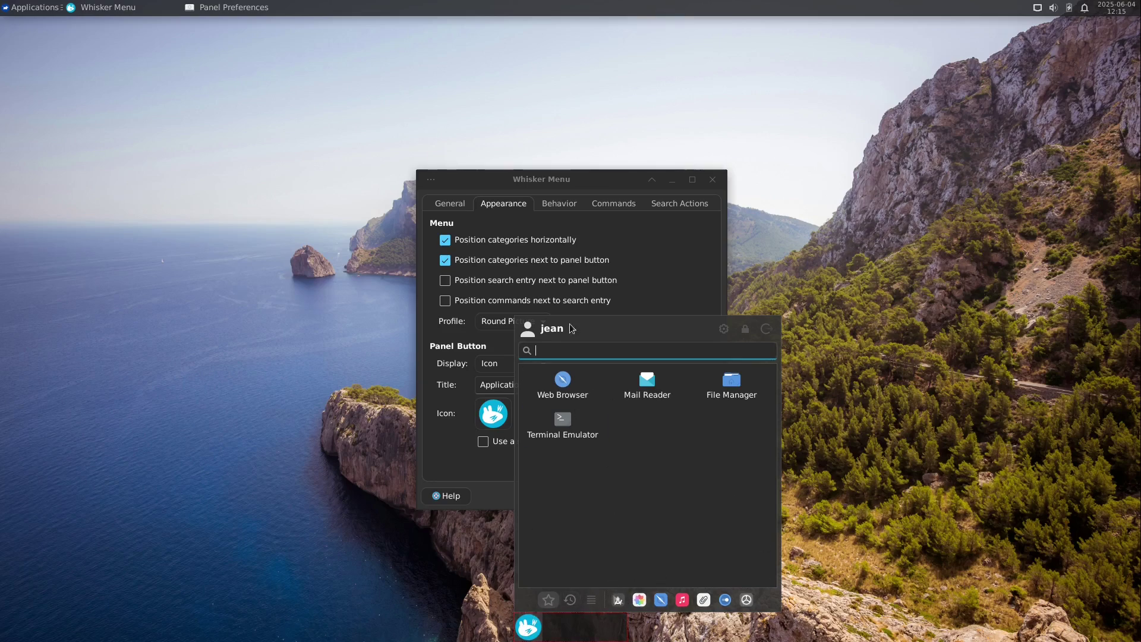
pyautogui.click(520, 179)
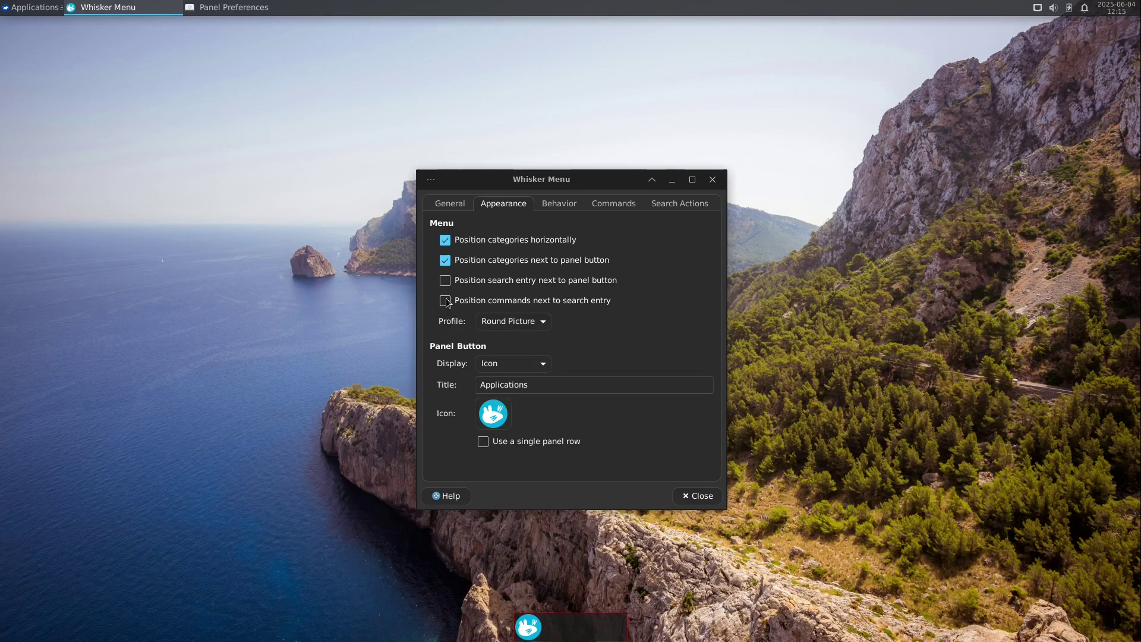
# Position the Whisker Menu commands next to the search entry and check the menu layout
pyautogui.click(531, 629)
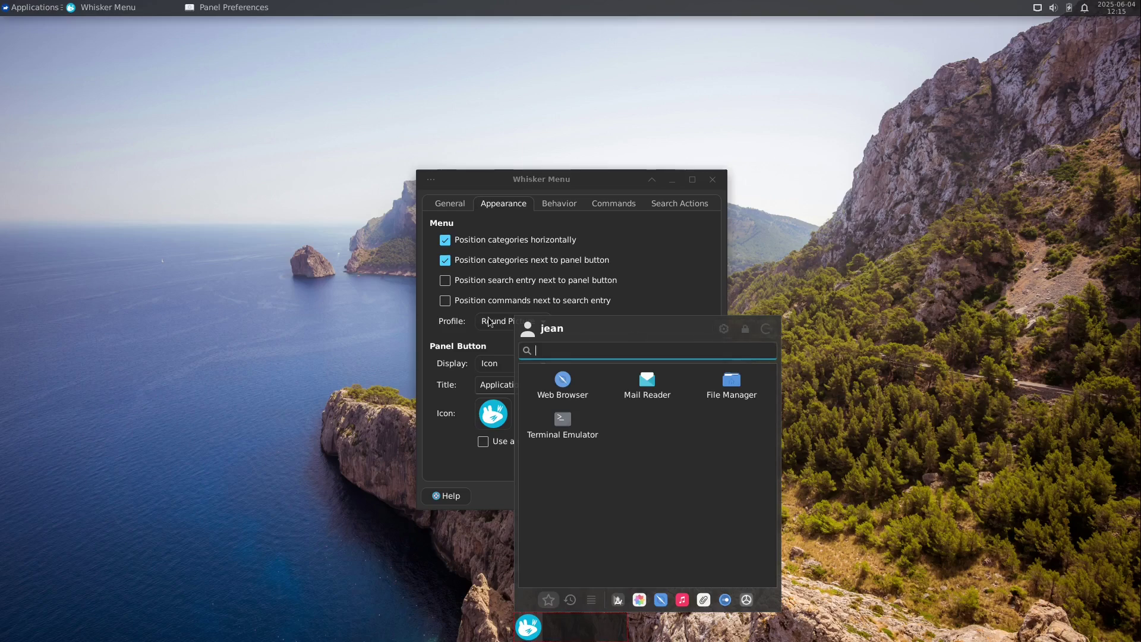
pyautogui.click(445, 301)
pyautogui.click(531, 628)
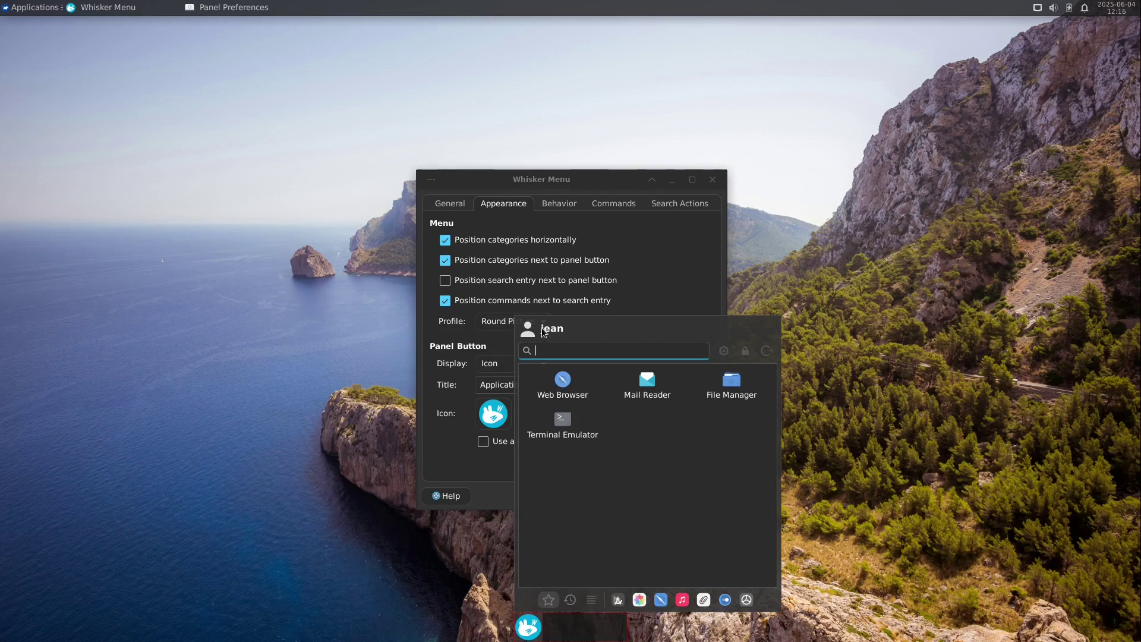
pyautogui.click(461, 319)
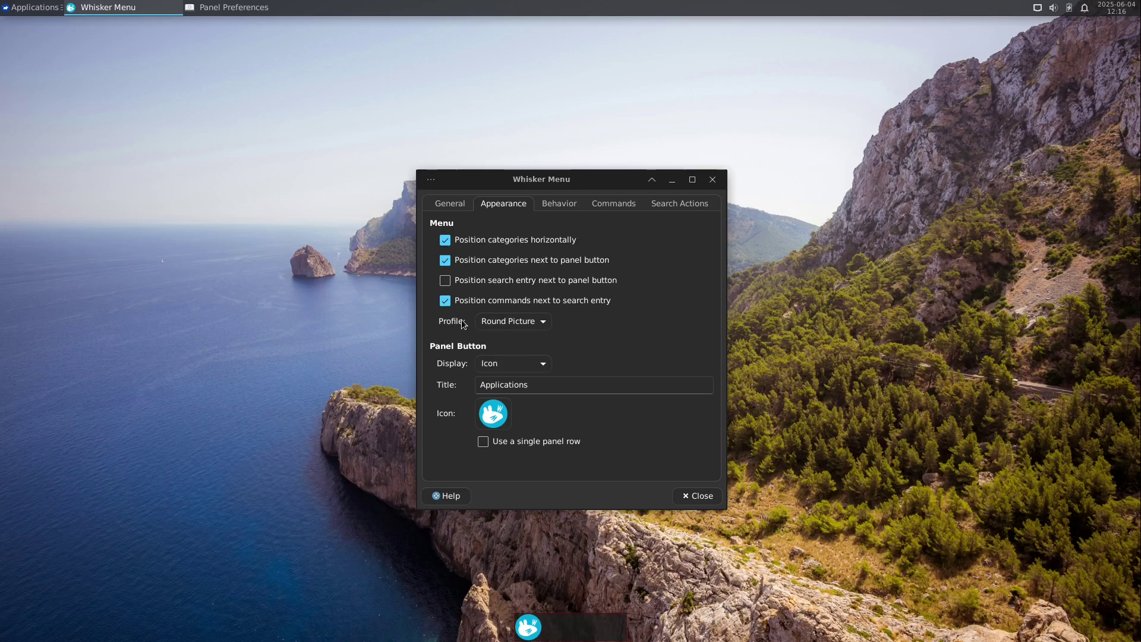
# Set the Whisker Menu profile to Hidden, check the menu, and turn off horizontal category positioning
pyautogui.click(503, 323)
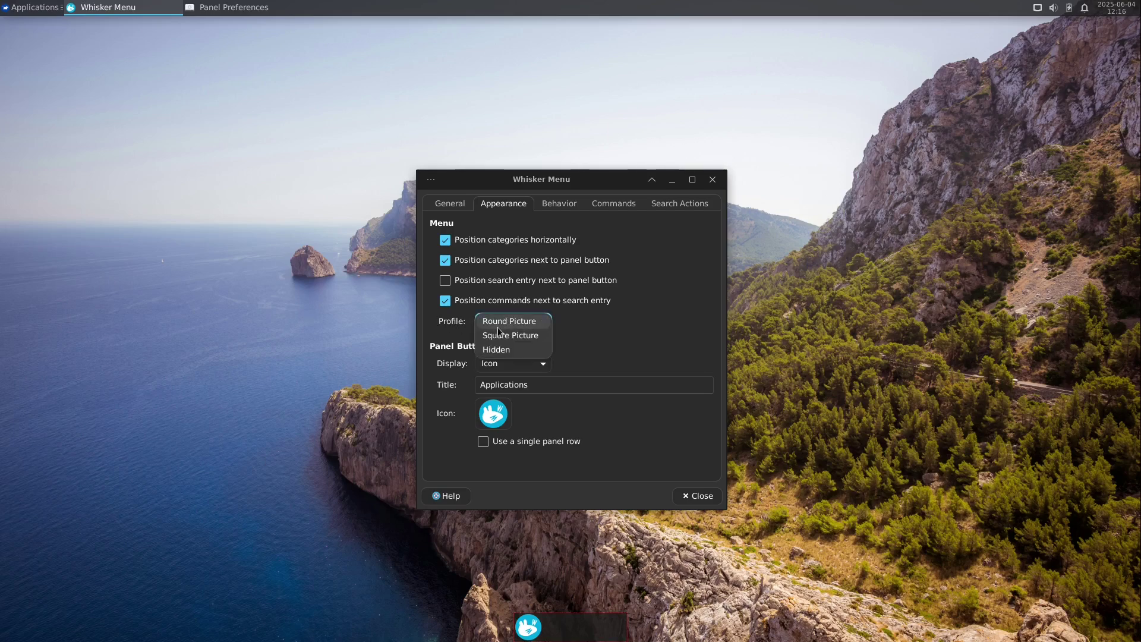
pyautogui.click(499, 348)
pyautogui.click(527, 633)
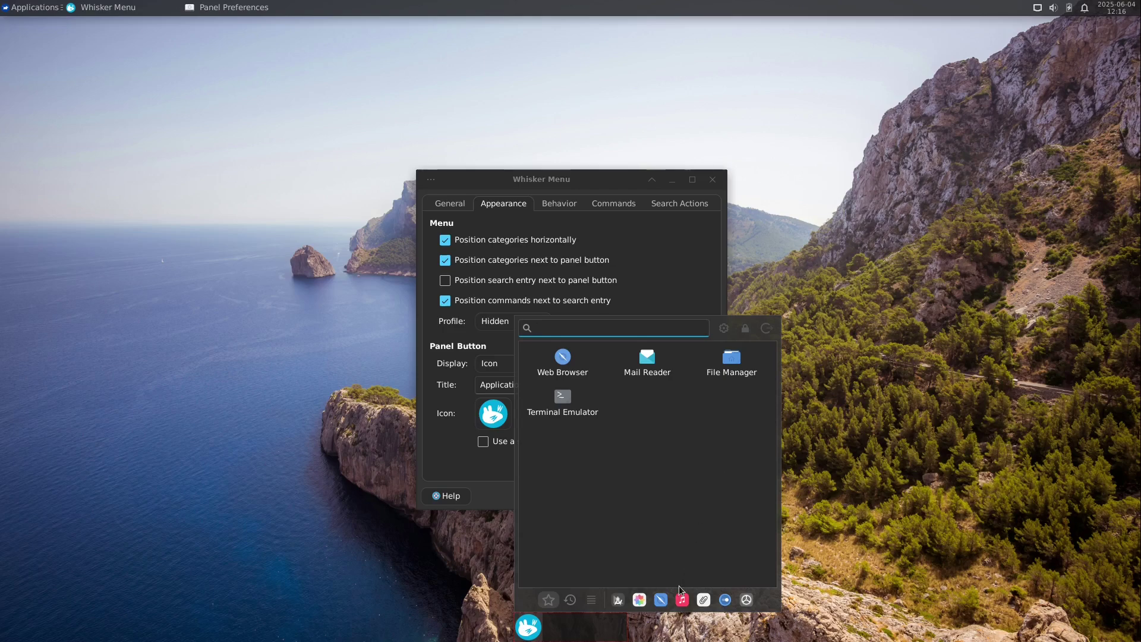
pyautogui.click(568, 240)
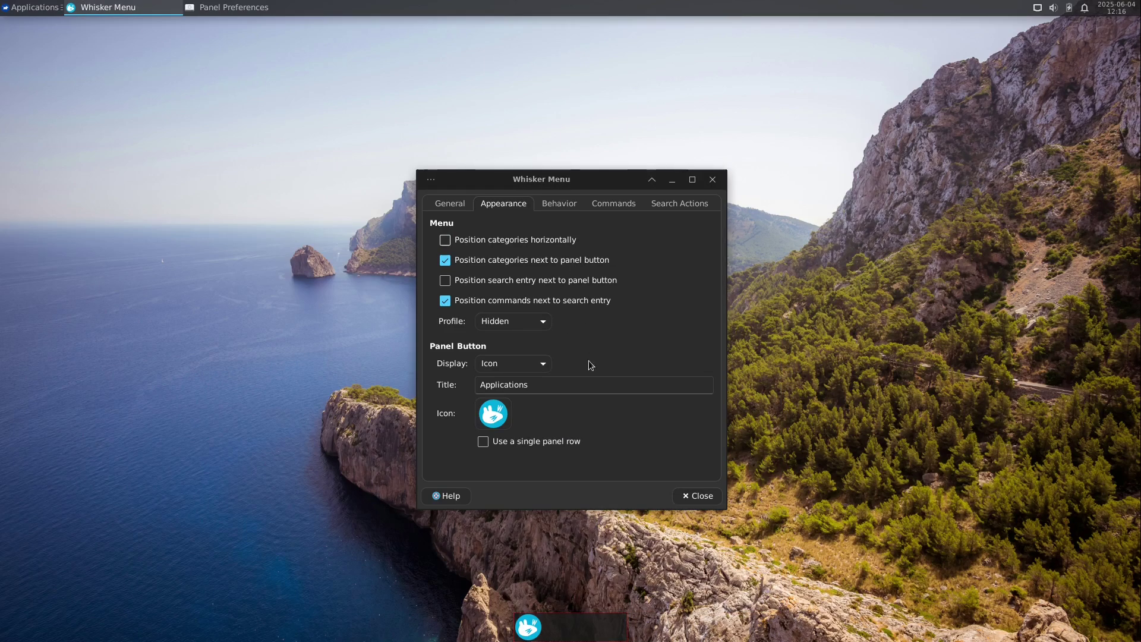
# Replace the Whisker Menu panel button icon with the emblem-debian icon, searching all icons for DEBI
pyautogui.click(496, 416)
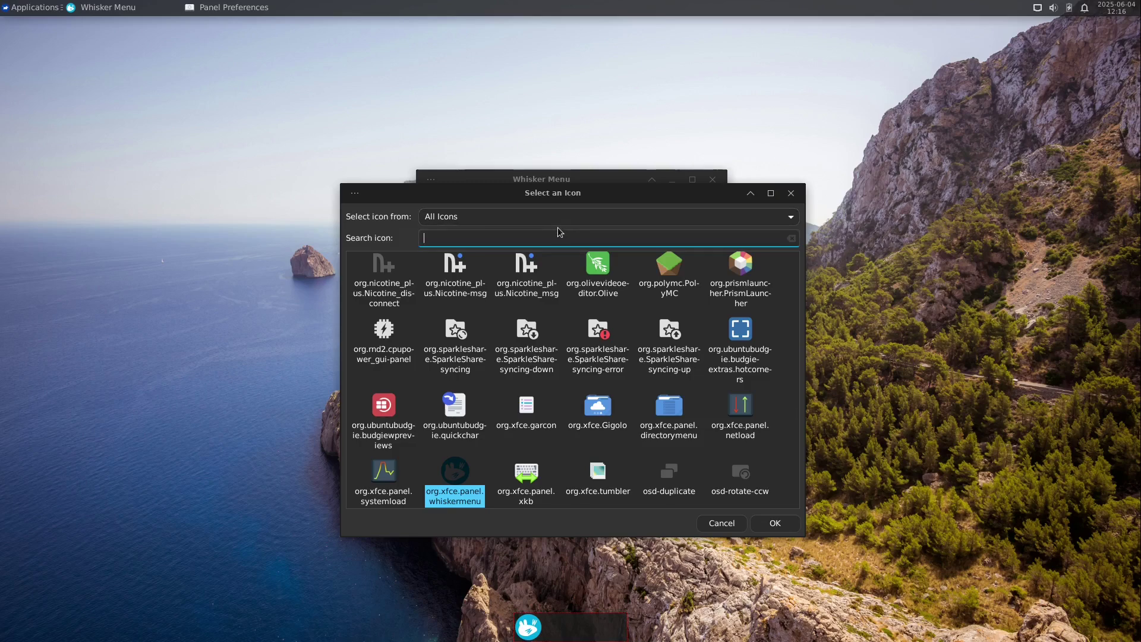
pyautogui.write('DEBI')
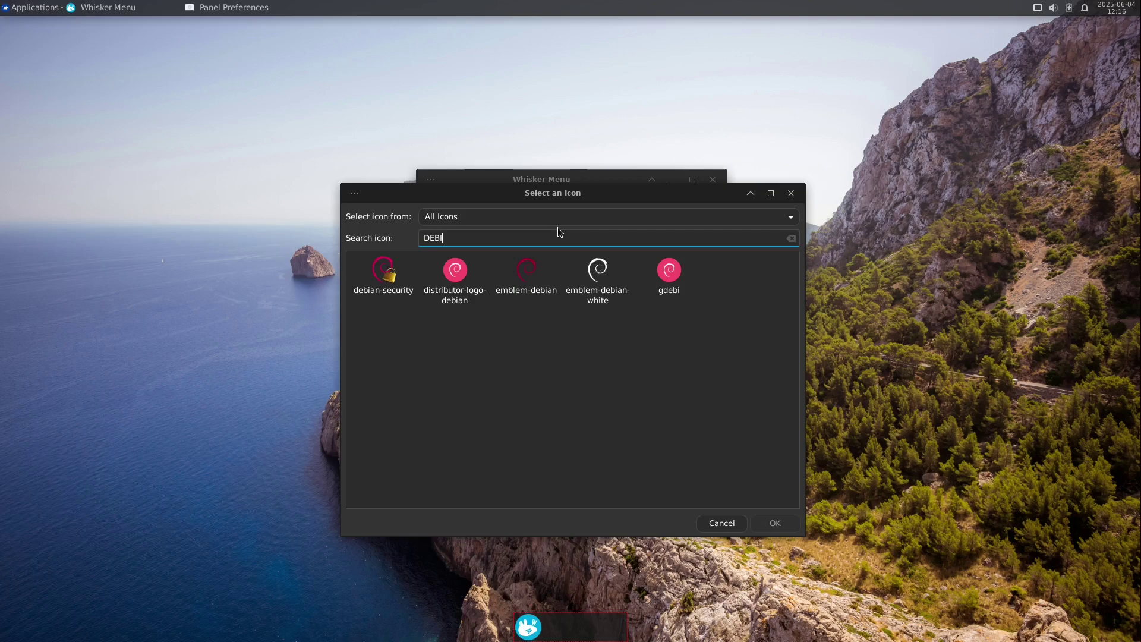
pyautogui.click(525, 274)
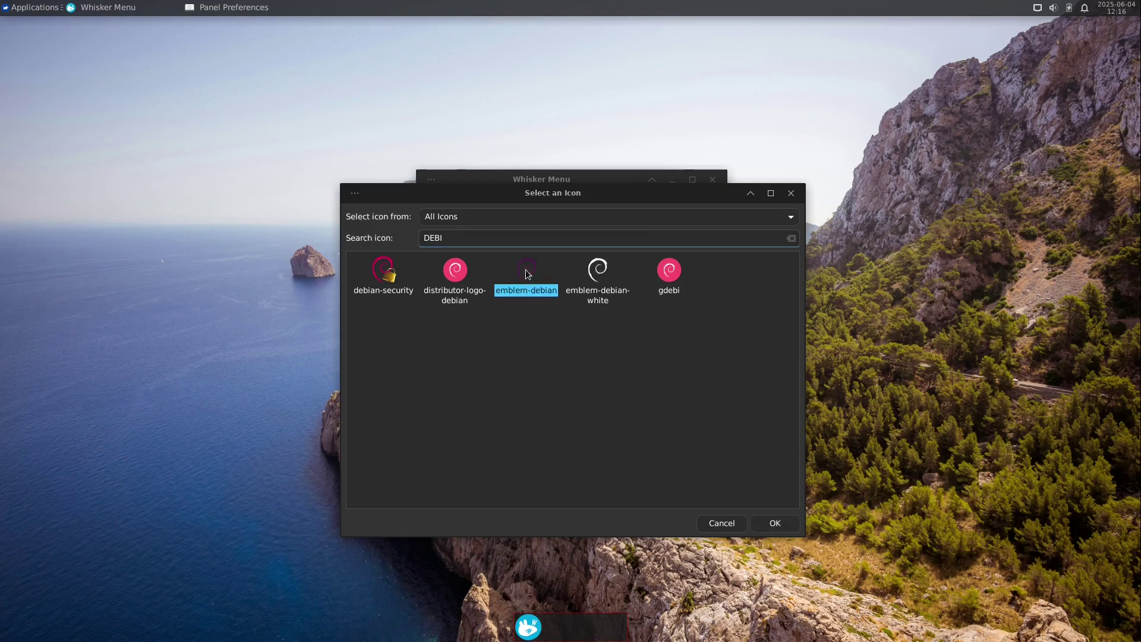
pyautogui.click(773, 518)
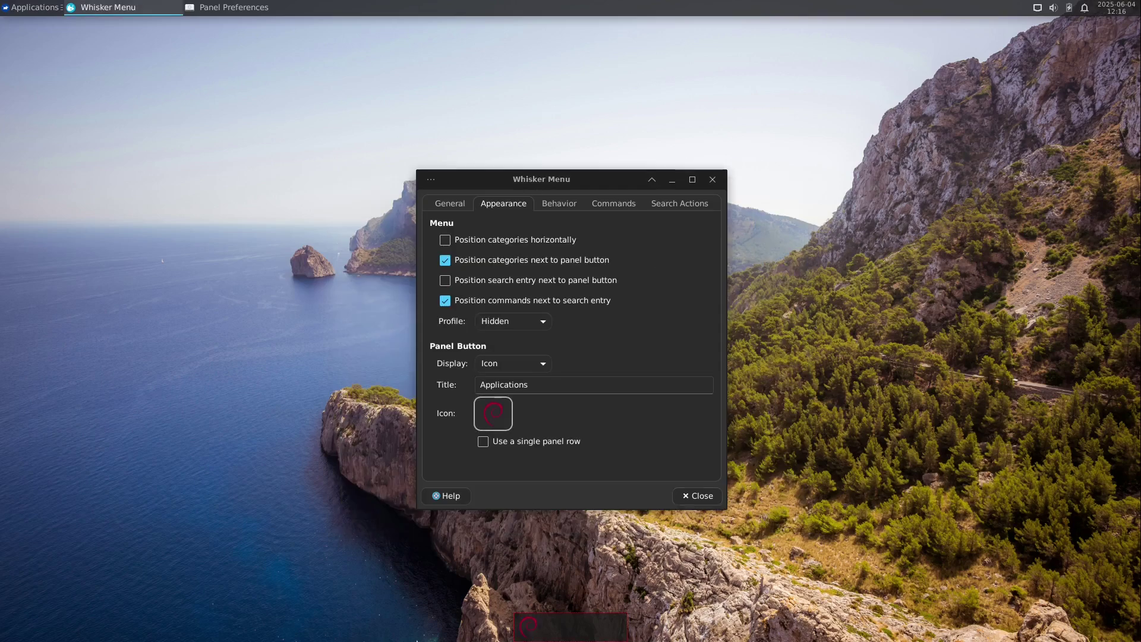
# Enable switching Whisker Menu categories by hovering, and test category browsing and application search in the menu
pyautogui.click(551, 205)
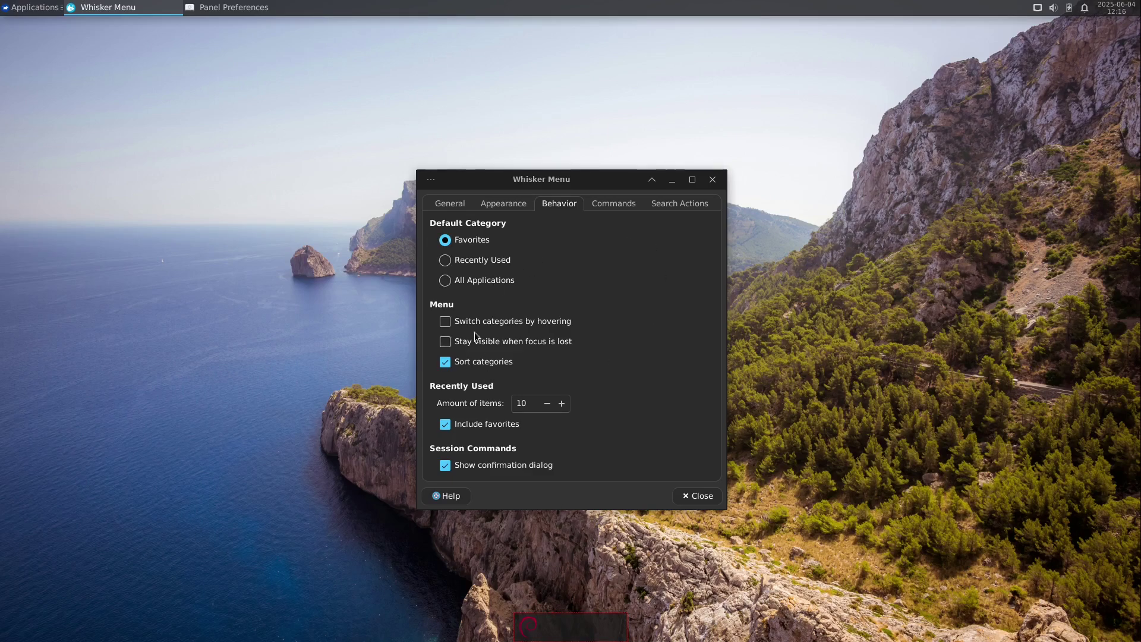
pyautogui.click(445, 322)
pyautogui.click(527, 628)
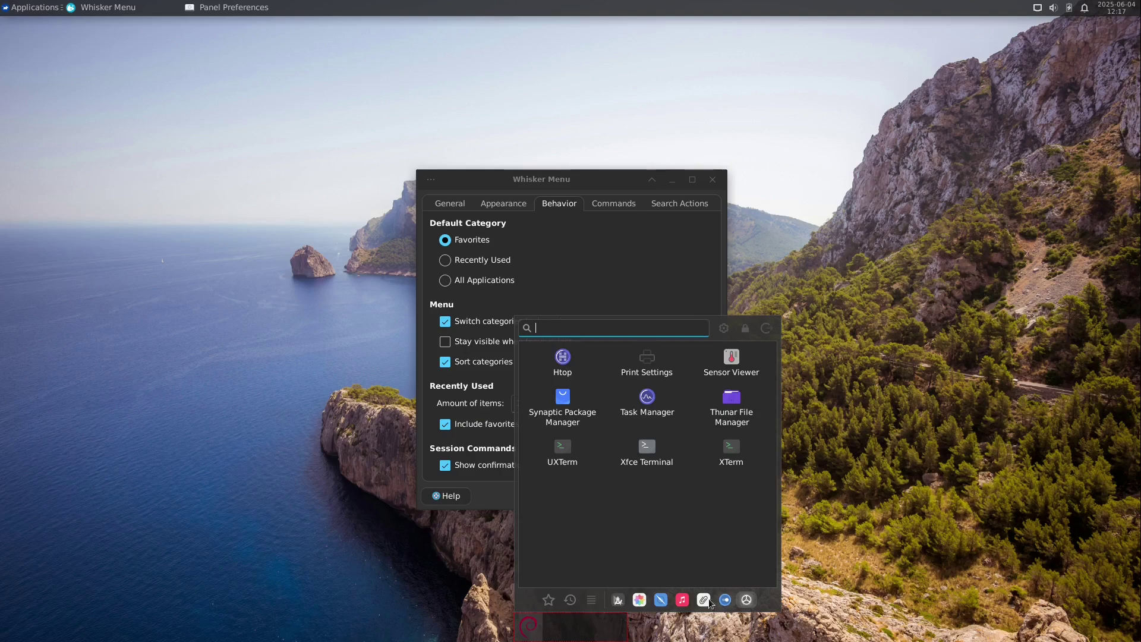
pyautogui.moveTo(662, 600)
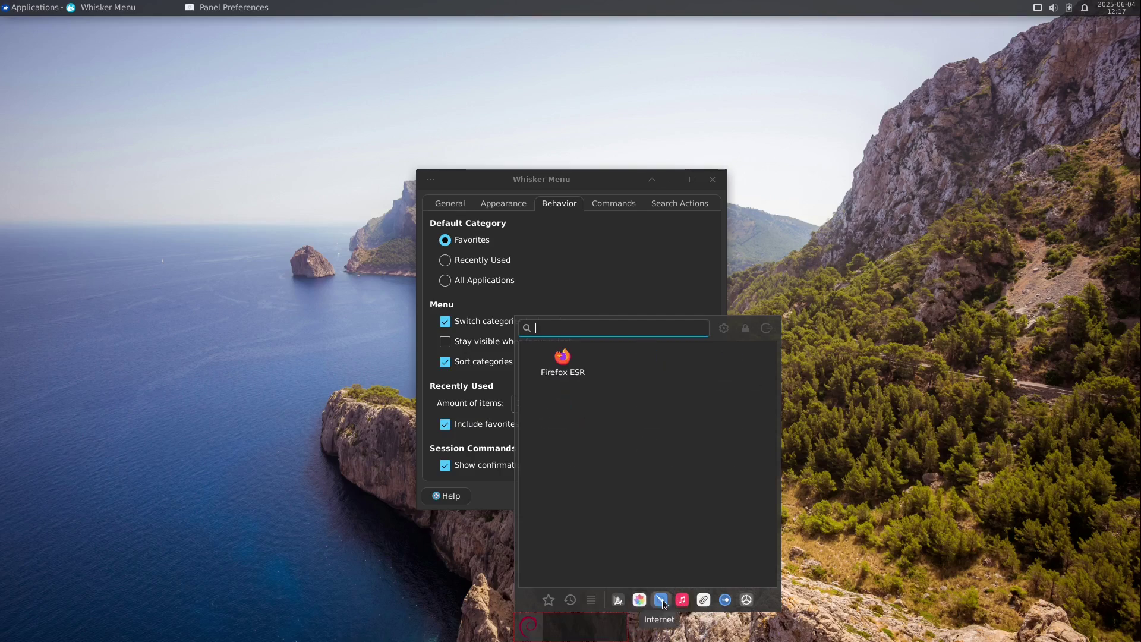
pyautogui.moveTo(745, 600)
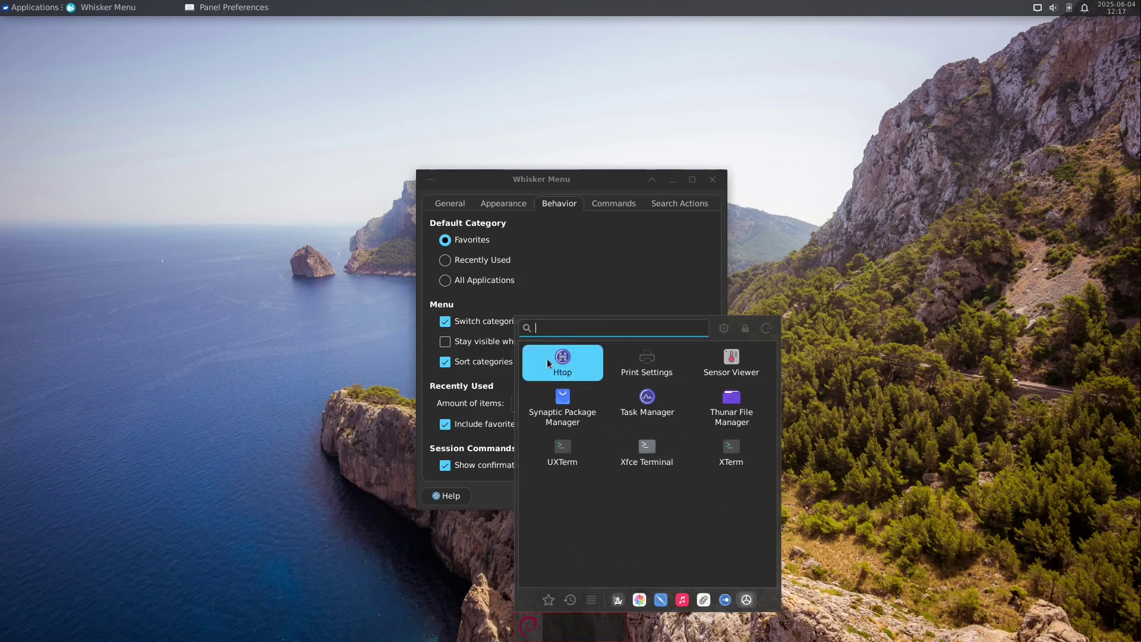
pyautogui.write('Fl')
pyautogui.scroll(-3, 661, 458)
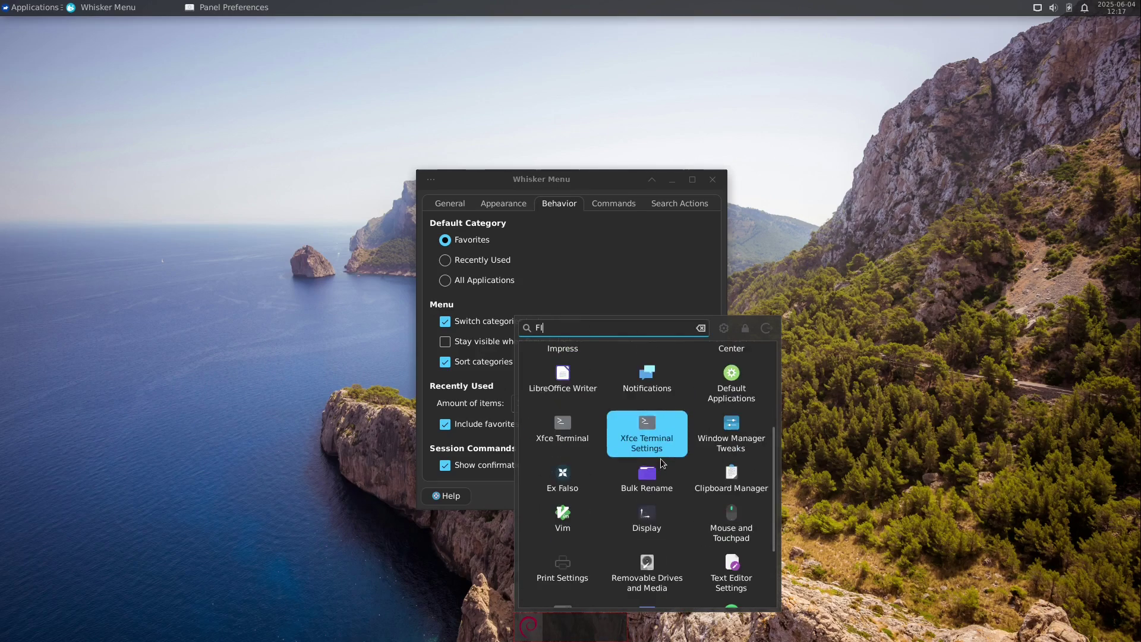
# Disable the Settings Manager and Lock Screen commands of the Whisker Menu, checking the menu's command buttons
pyautogui.click(604, 201)
pyautogui.press('super')
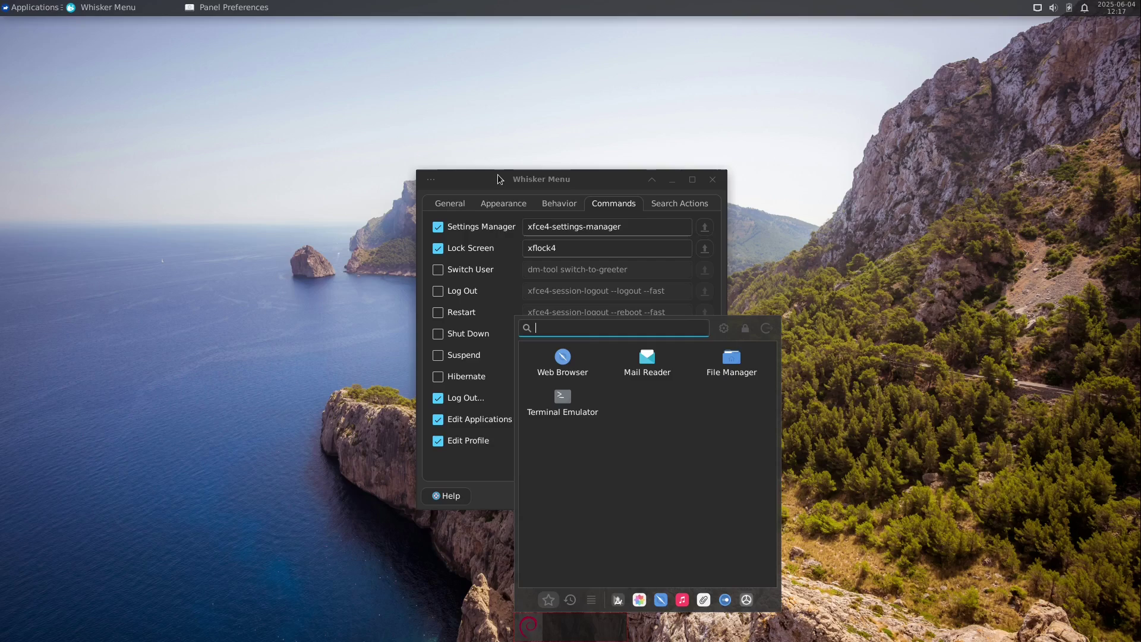
pyautogui.click(440, 227)
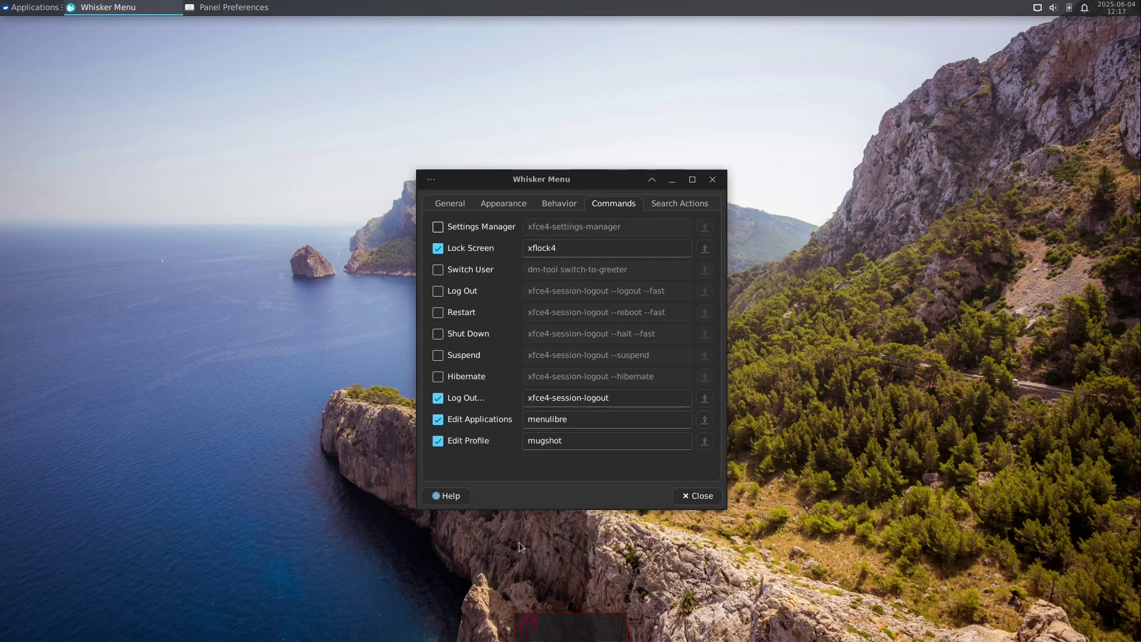
pyautogui.click(525, 623)
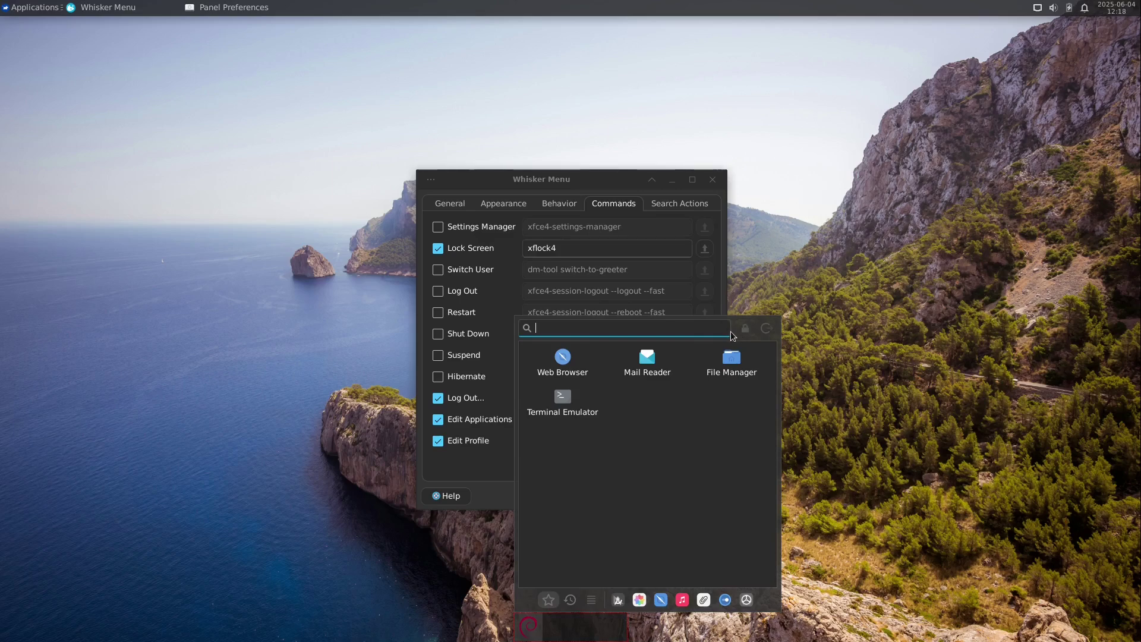
pyautogui.click(437, 248)
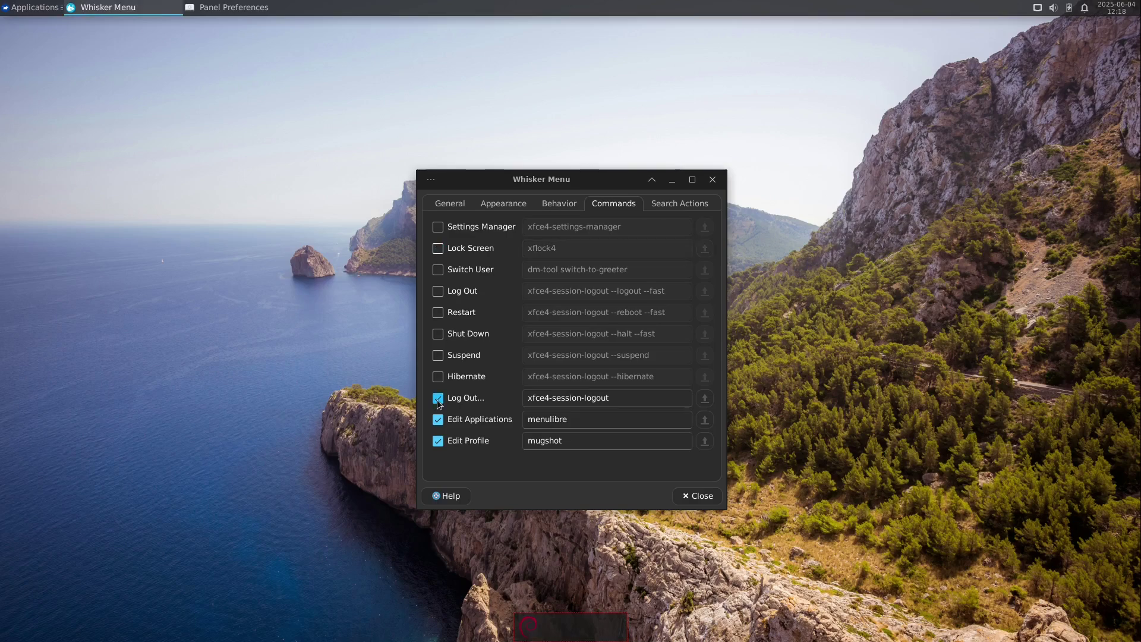
# Enable the Shut Down command for the Whisker Menu, and test the menu's log-out and shut-down commands, cancelling both
pyautogui.click(438, 334)
pyautogui.press('super')
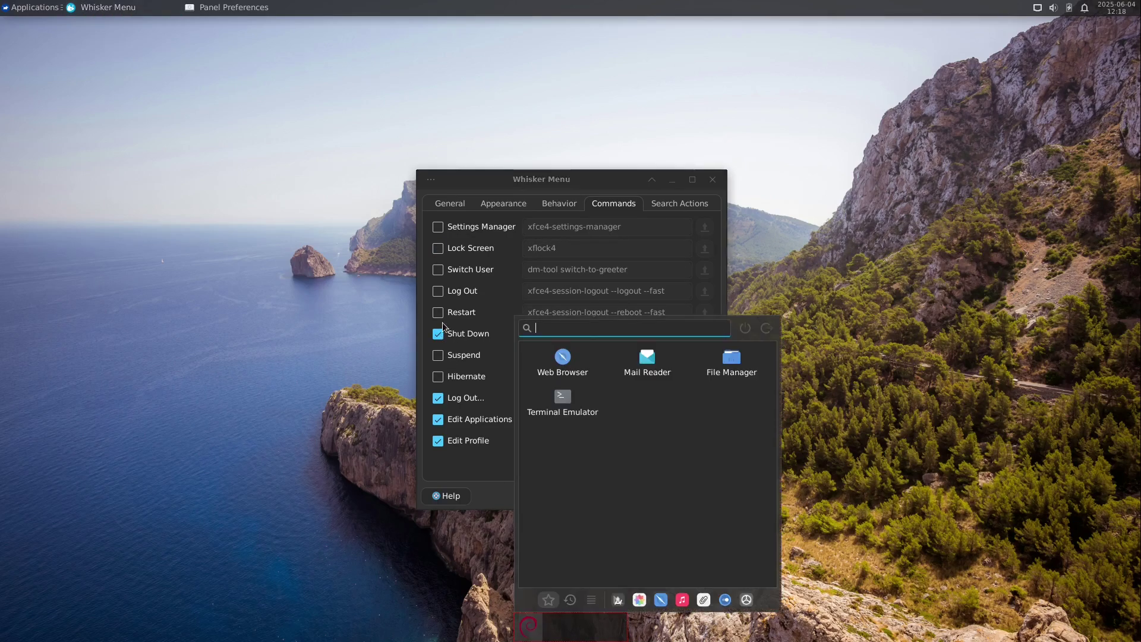
pyautogui.click(766, 325)
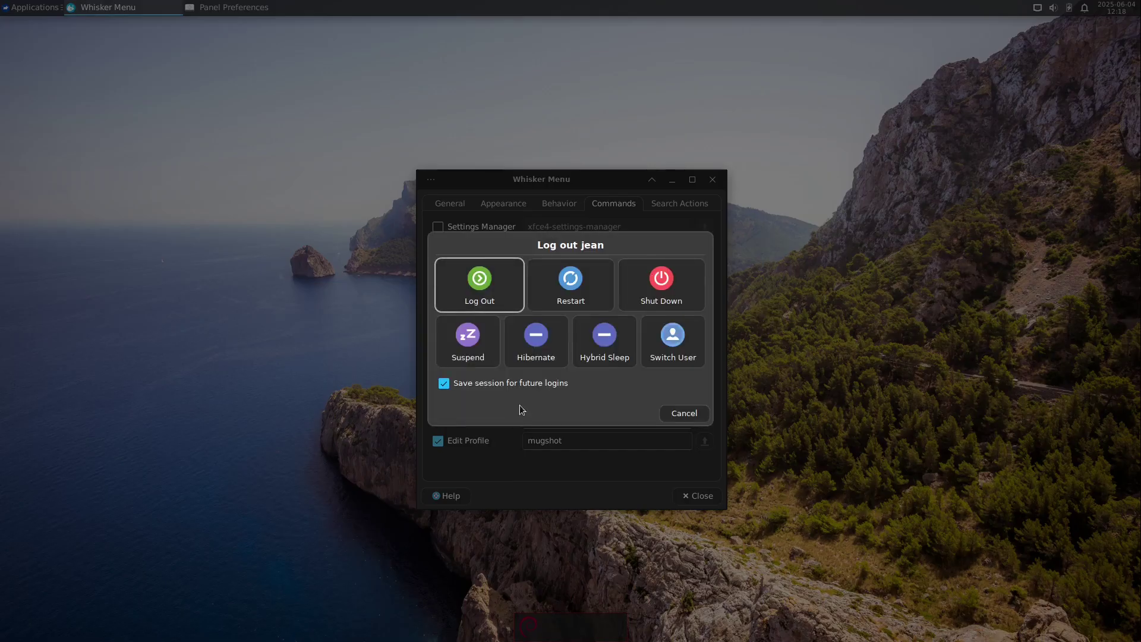
pyautogui.click(684, 413)
pyautogui.press('super')
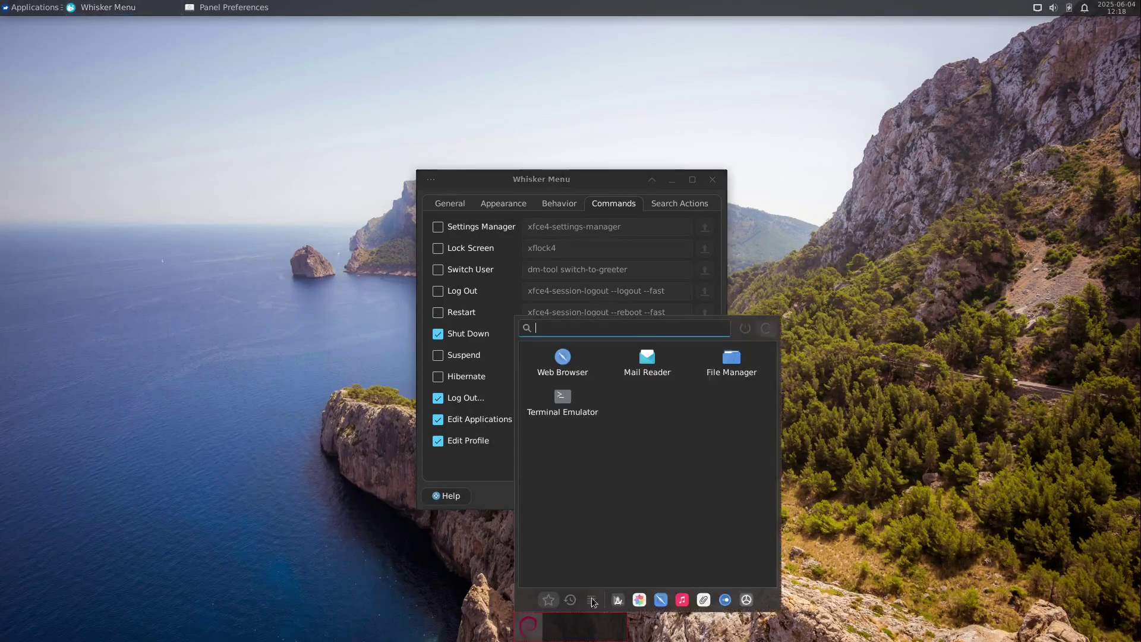
pyautogui.click(742, 328)
pyautogui.press('Escape')
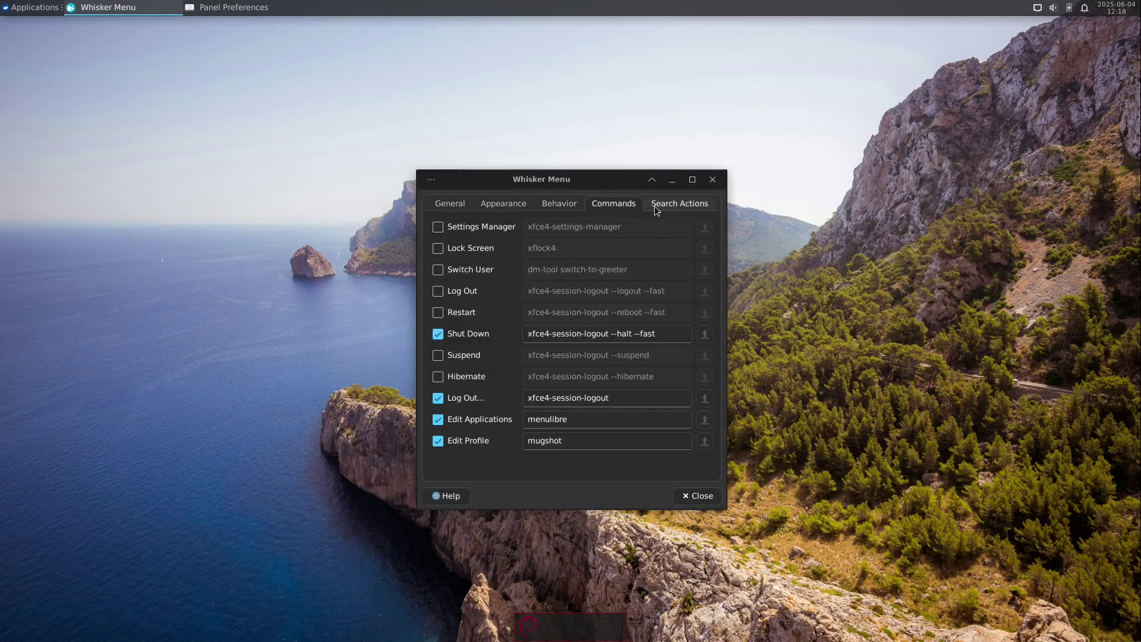
# View the Whisker Menu's search actions, and close its settings and the panel preferences
pyautogui.click(675, 202)
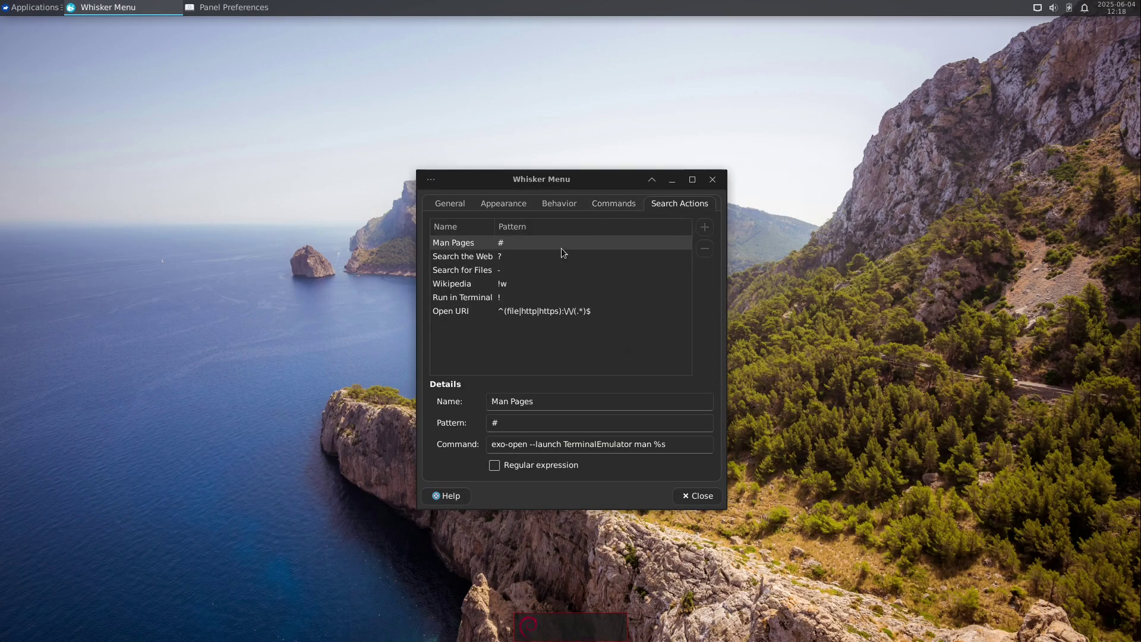
pyautogui.press('Escape')
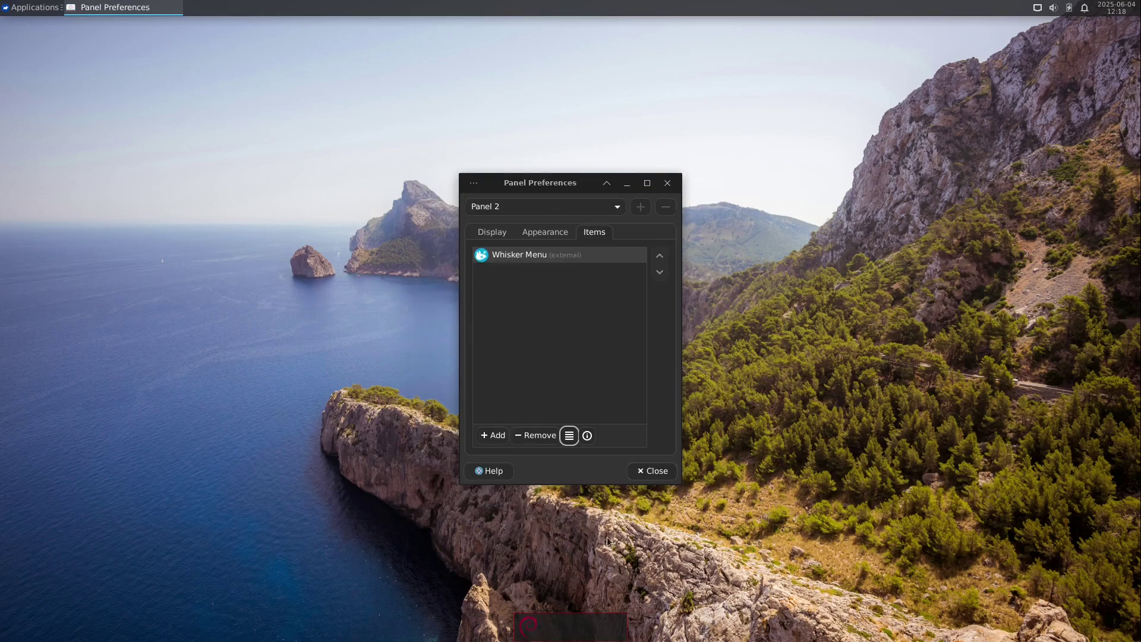
pyautogui.click(645, 470)
# Remove the Applications Menu item from the top panel
pyautogui.rightClick(17, 5)
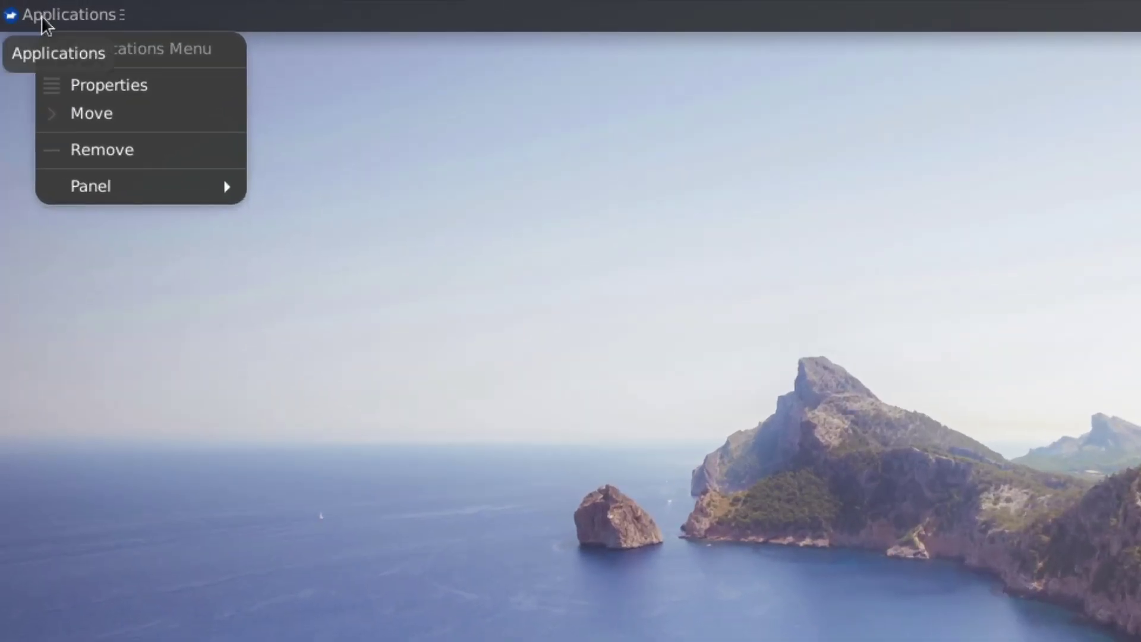
pyautogui.click(107, 147)
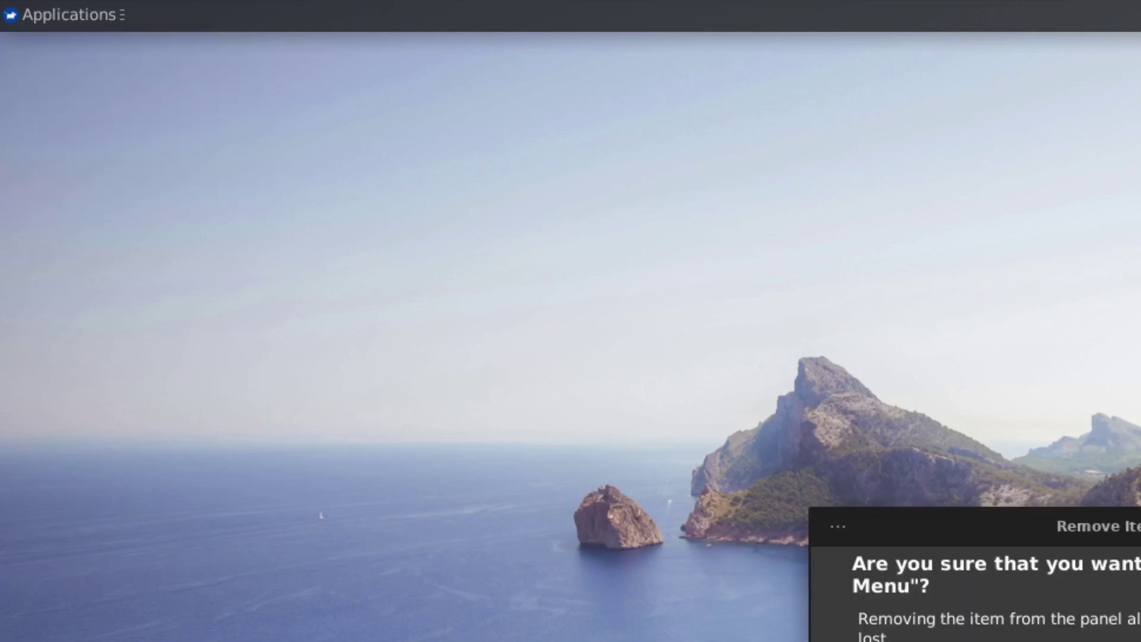
pyautogui.press('Return')
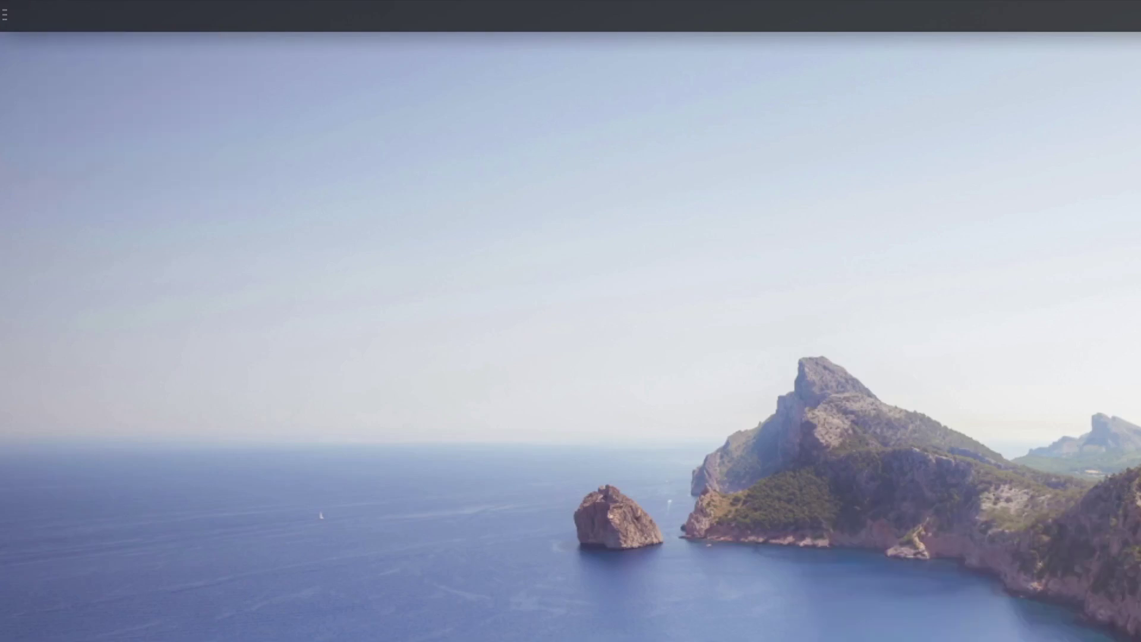
# Configure the top panel's Window Buttons without button labels or handle, and set their middle click action to Close Window
pyautogui.rightClick(7, 24)
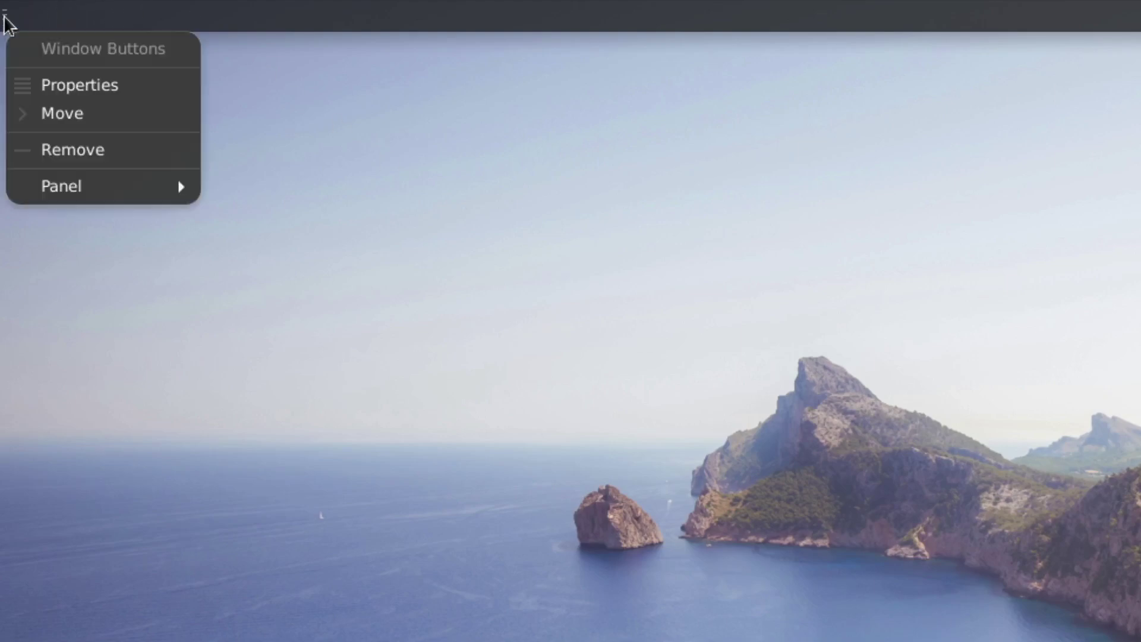
pyautogui.click(85, 89)
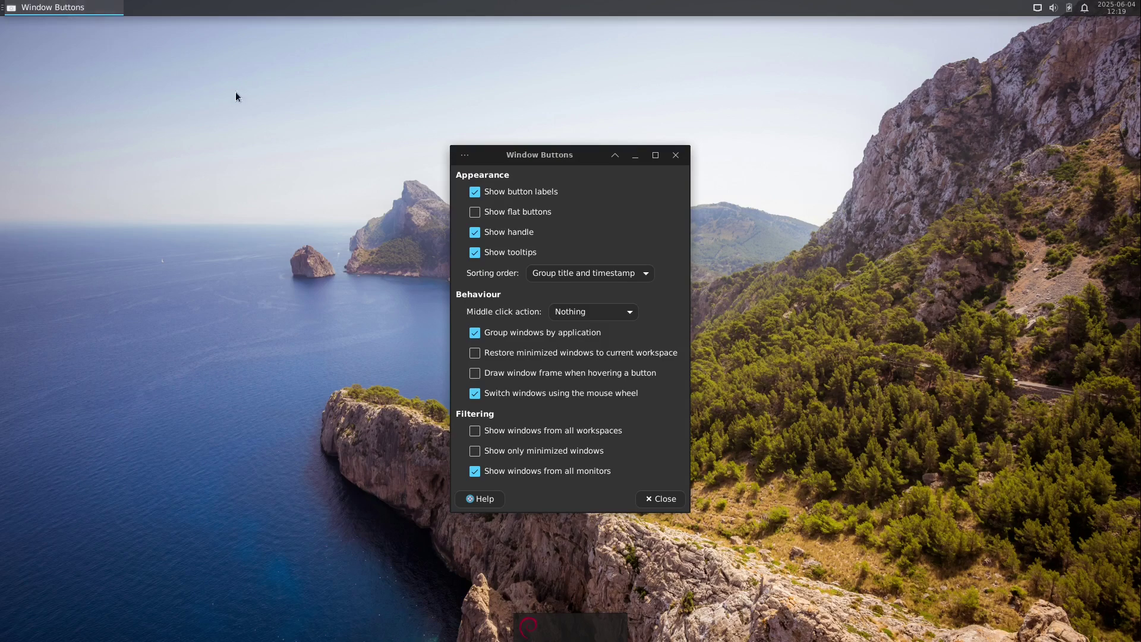
pyautogui.click(475, 192)
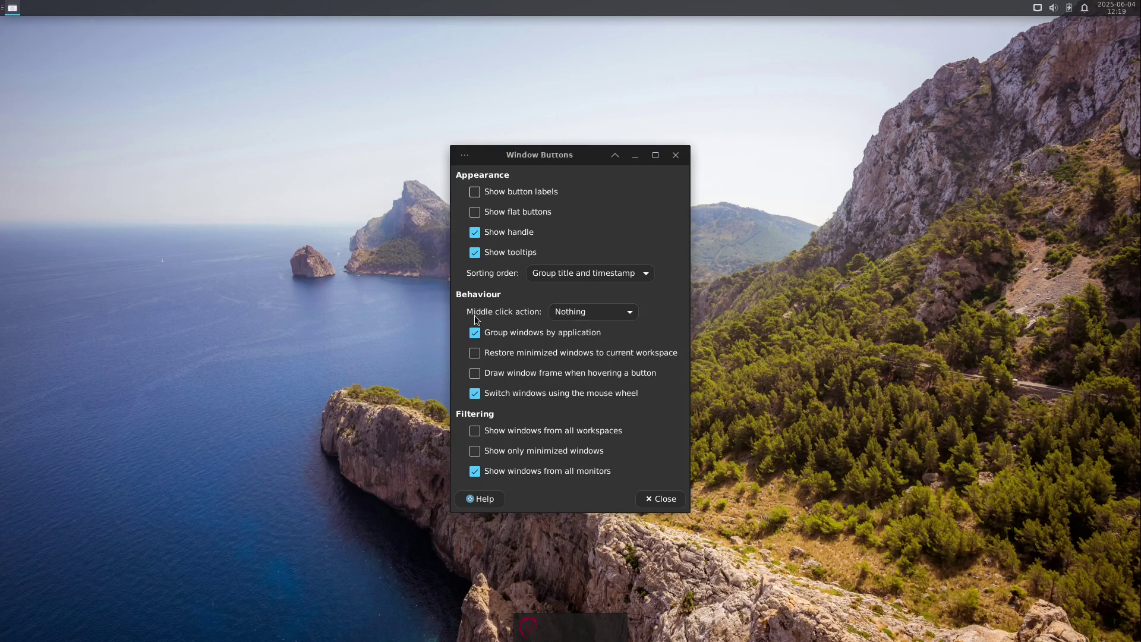
pyautogui.click(591, 314)
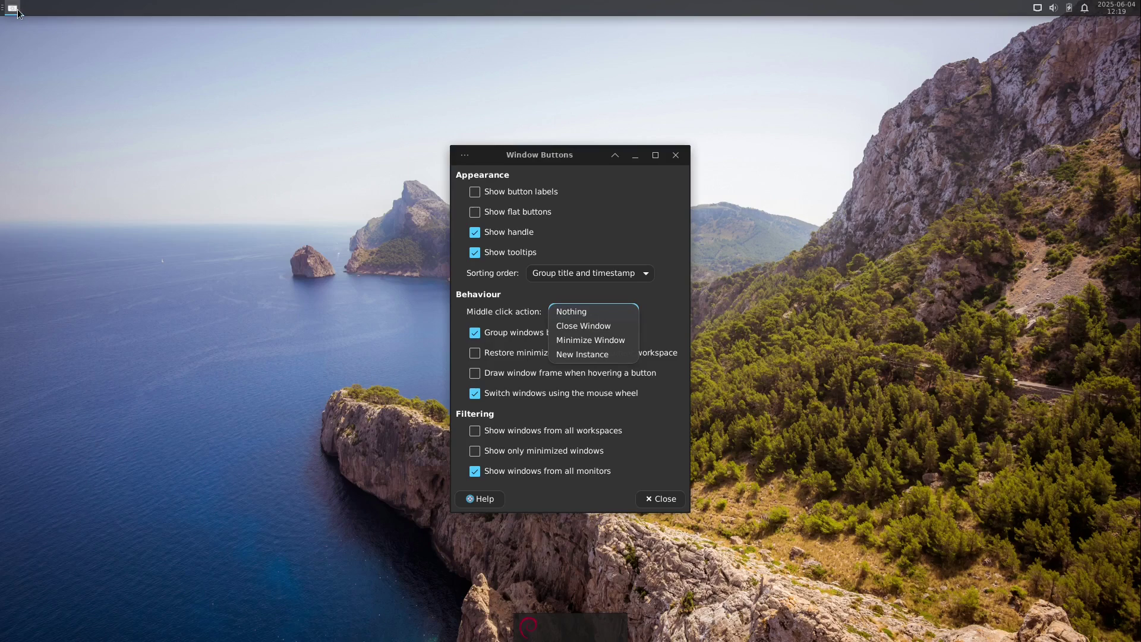
pyautogui.click(588, 327)
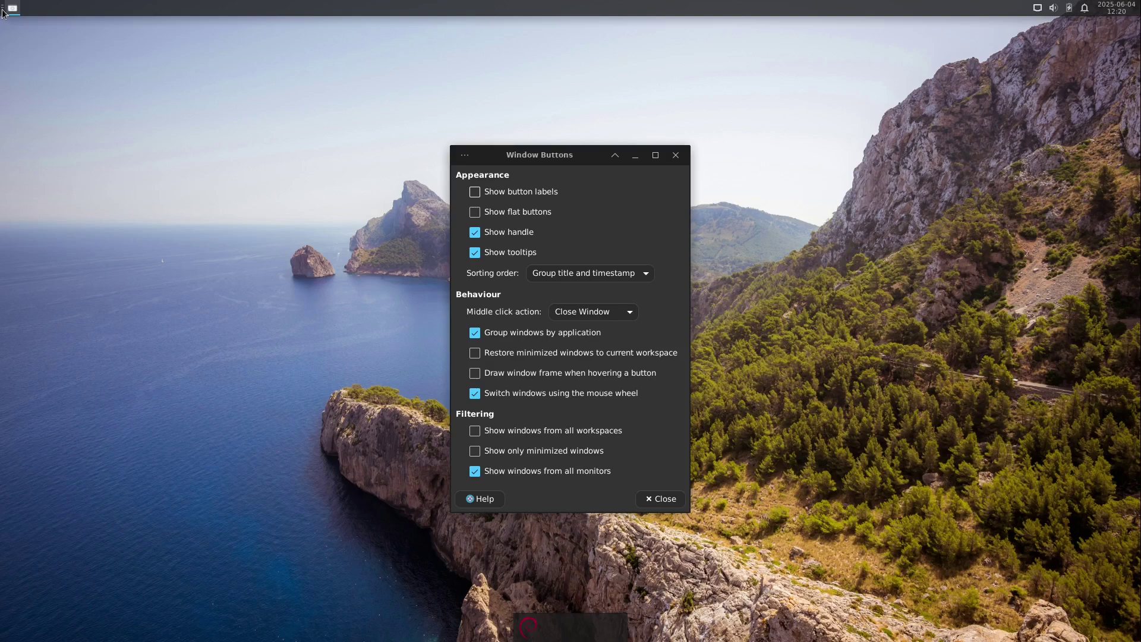
pyautogui.click(475, 232)
pyautogui.click(648, 501)
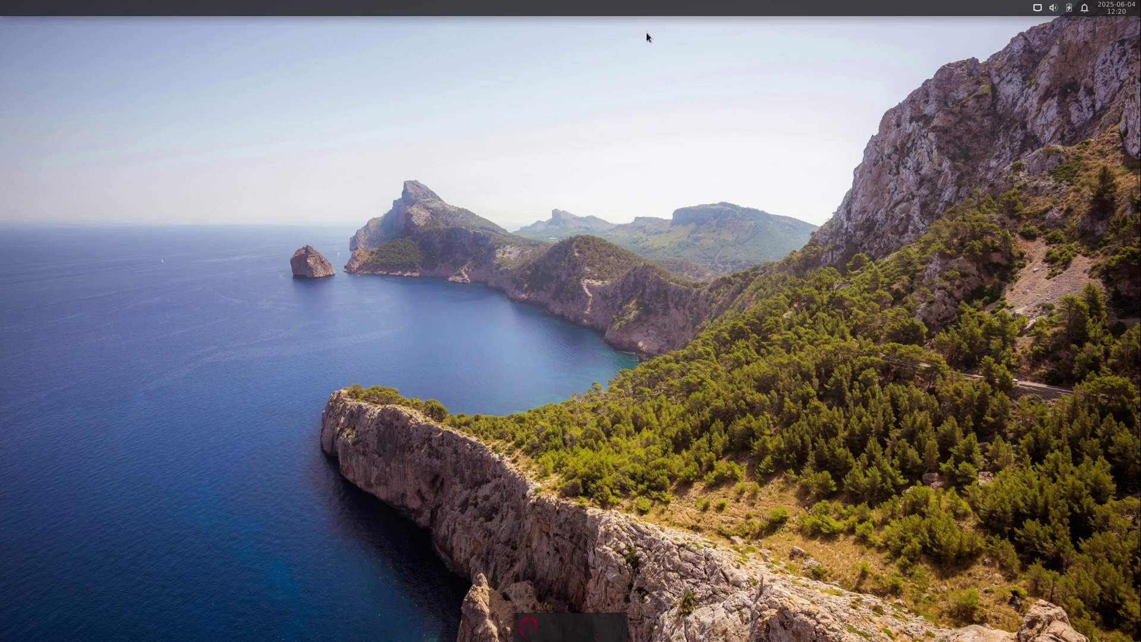
# Set the row size of Panel 1 to 32 pixels and close the panel preferences
pyautogui.rightClick(624, 7)
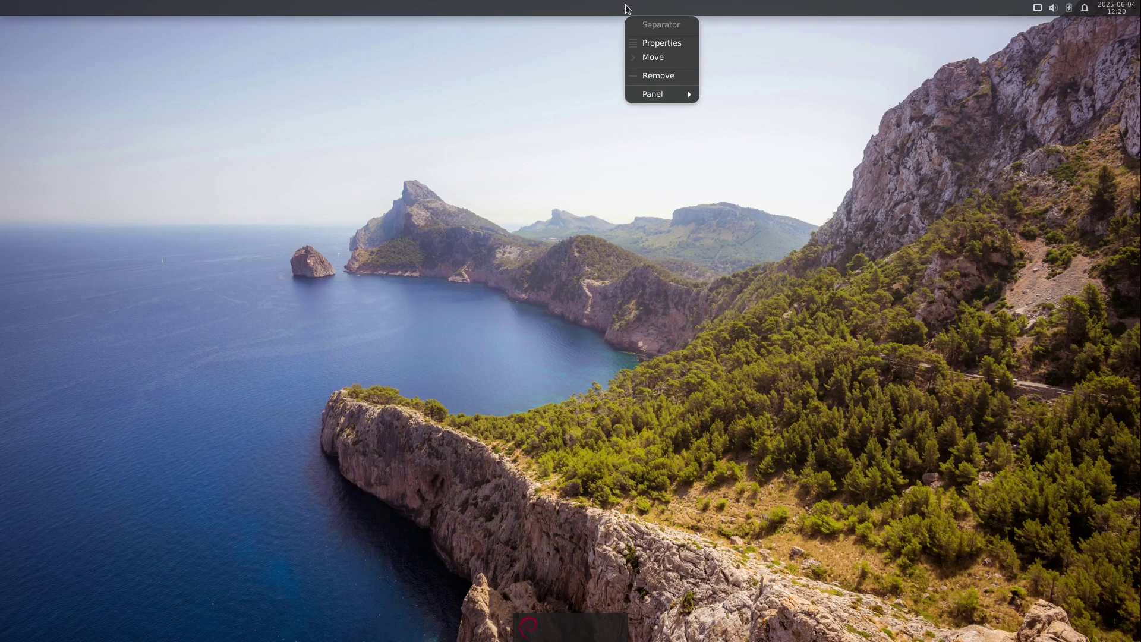
pyautogui.rightClick(534, 7)
pyautogui.moveTo(570, 95)
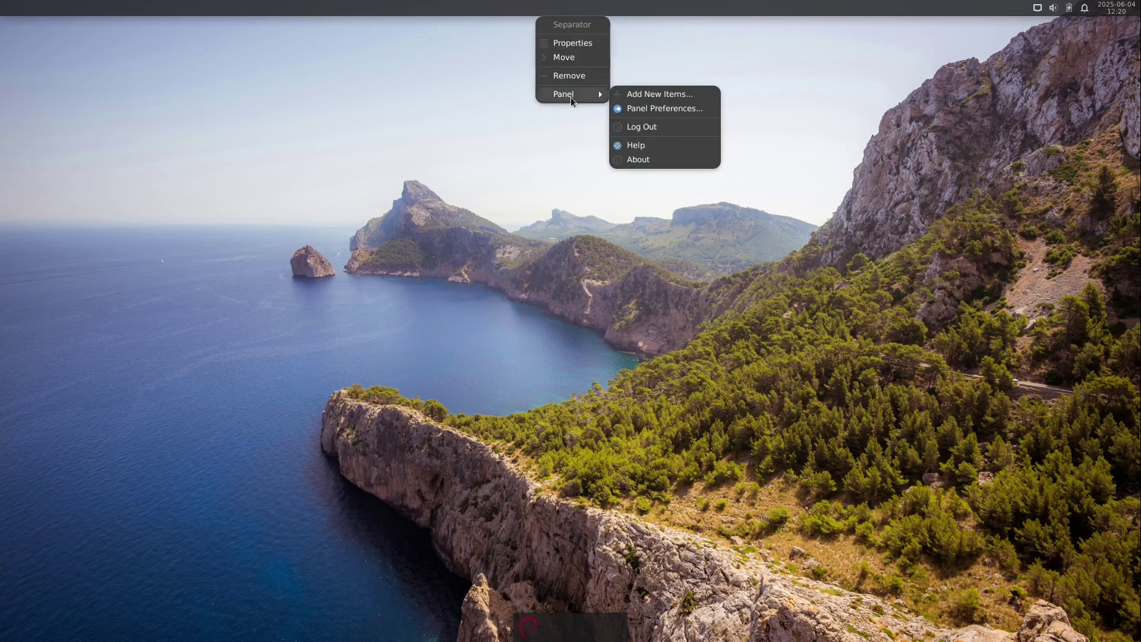
pyautogui.click(656, 108)
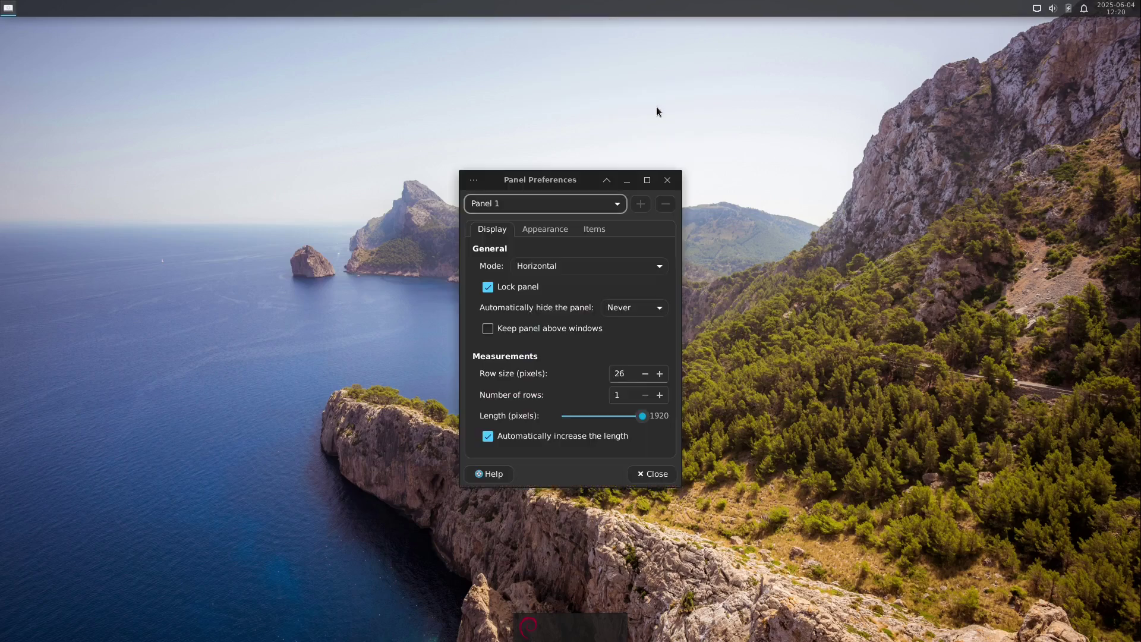
pyautogui.click(659, 373)
pyautogui.click(659, 373)
pyautogui.click(660, 373)
pyautogui.click(659, 373)
pyautogui.click(659, 373)
pyautogui.click(660, 373)
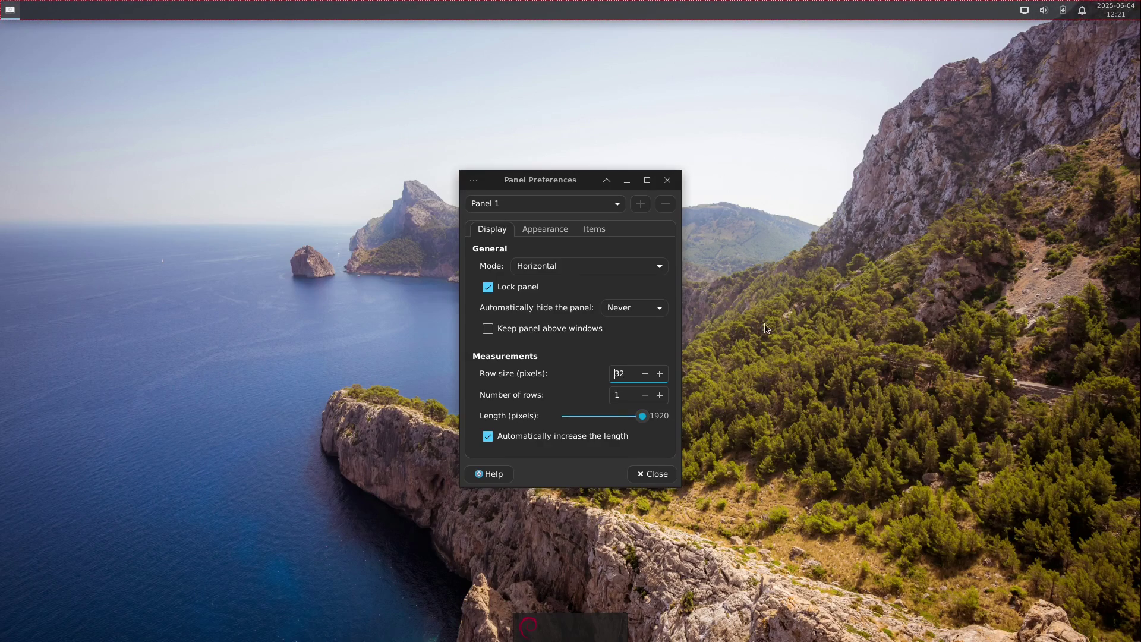
pyautogui.click(651, 473)
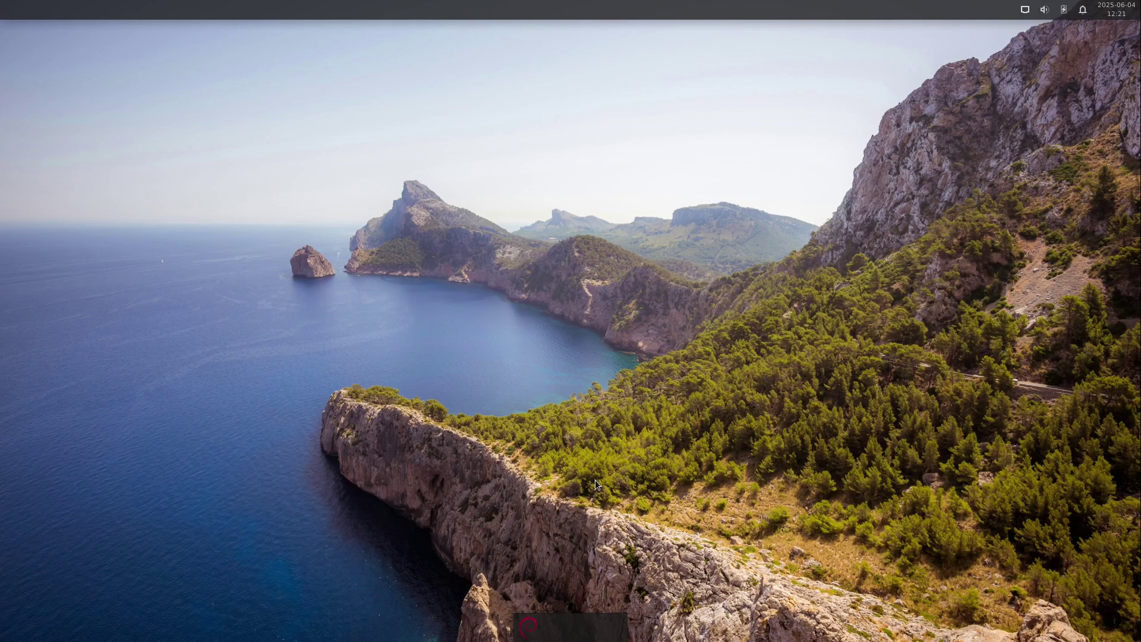
# Add a Firefox ESR launcher to Panel 2, open the browser from it, and minimize the window
pyautogui.click(527, 626)
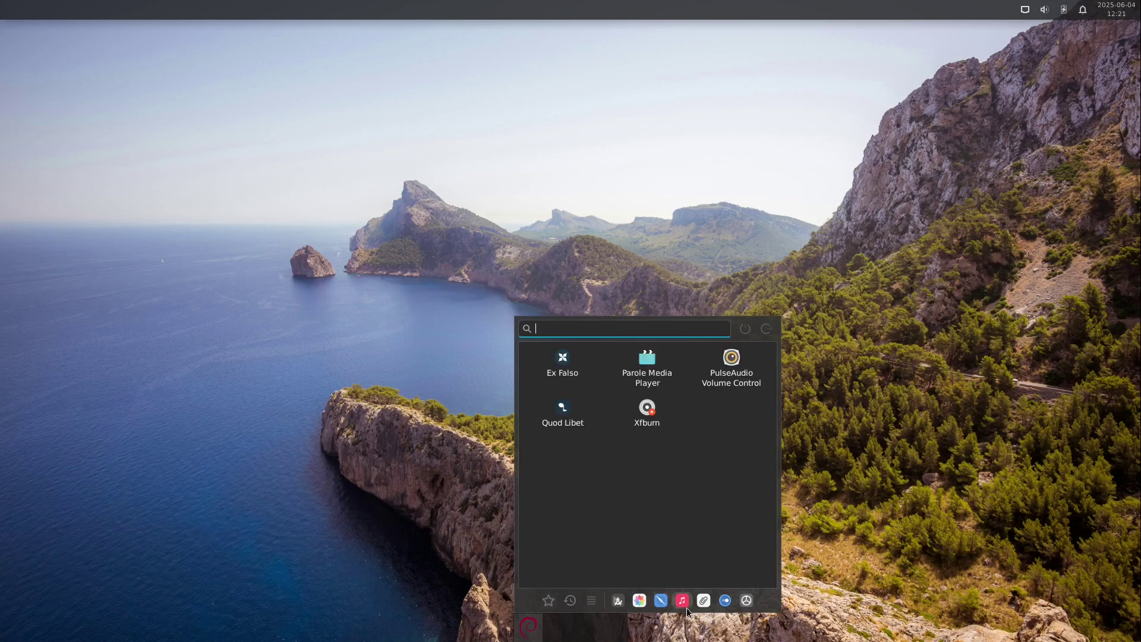
pyautogui.moveTo(661, 606)
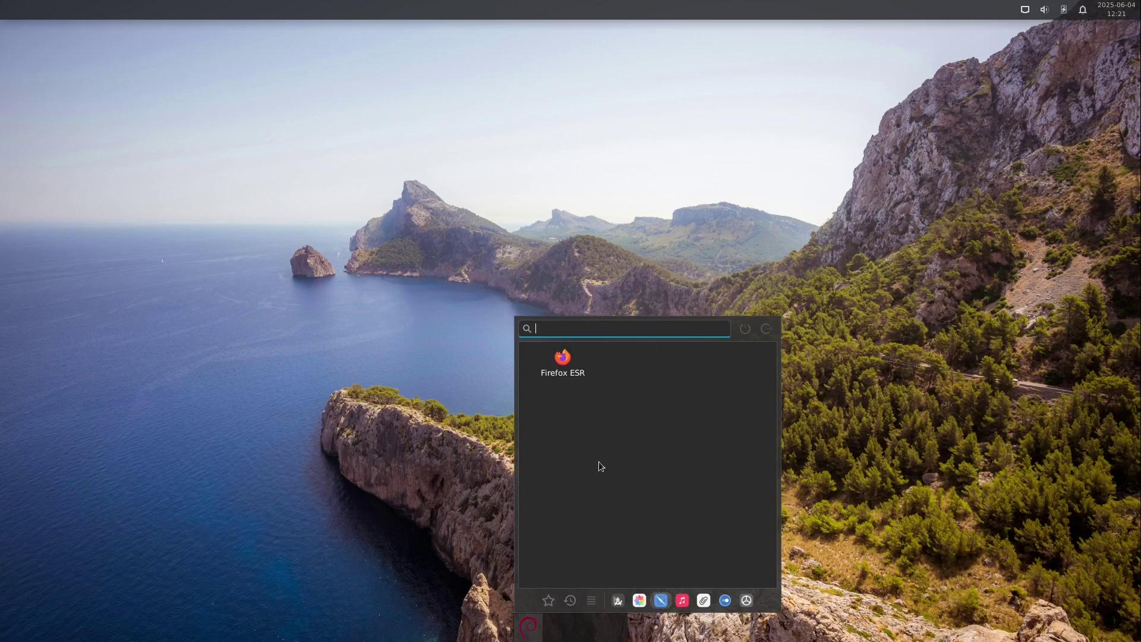
pyautogui.rightClick(561, 365)
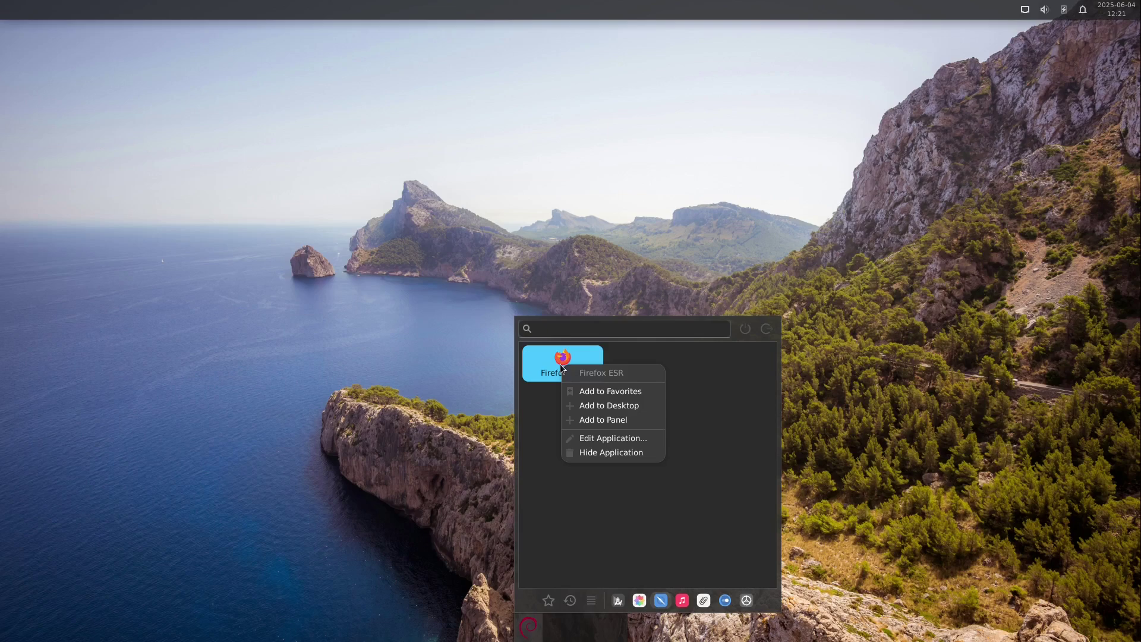
pyautogui.click(621, 422)
pyautogui.moveTo(560, 309); pyautogui.dragTo(279, 208)
pyautogui.click(274, 246)
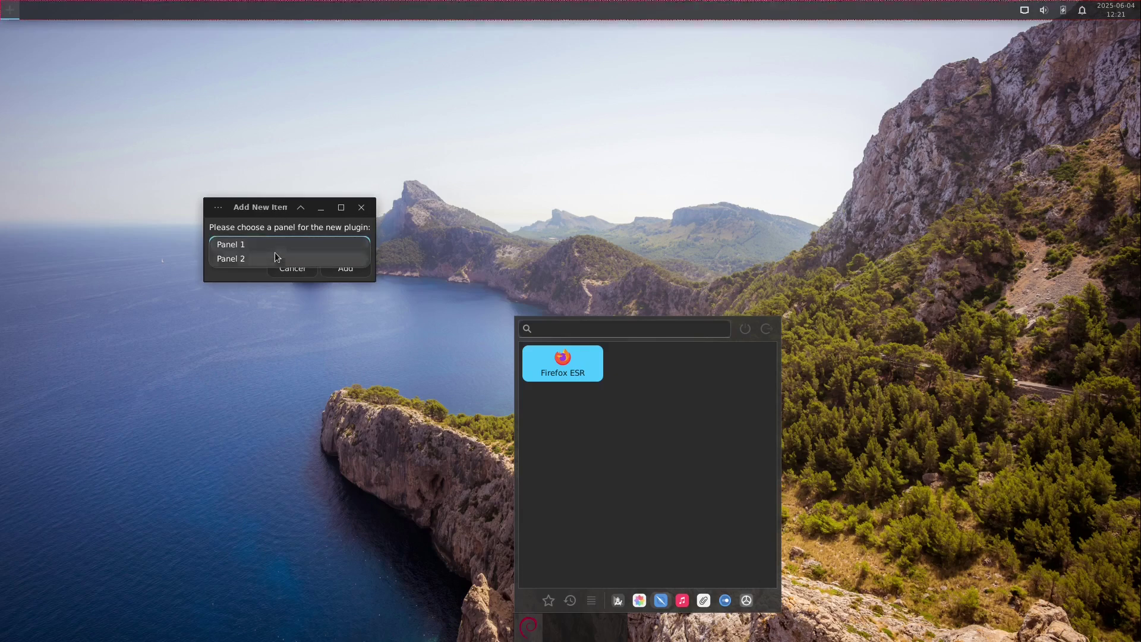
pyautogui.click(271, 258)
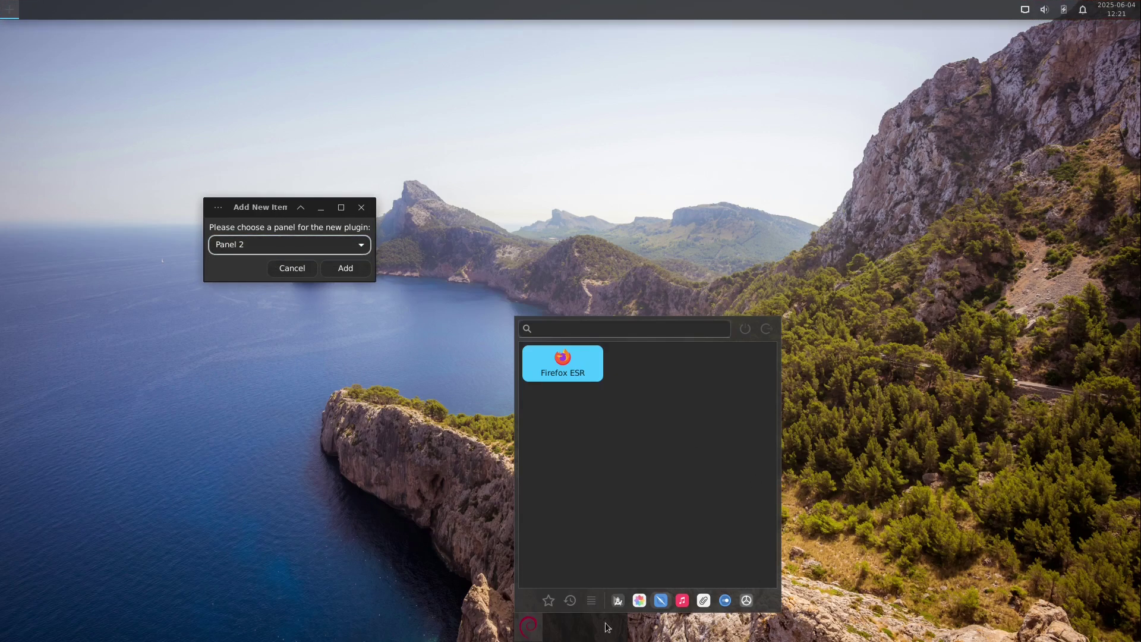
pyautogui.click(340, 268)
pyautogui.click(556, 629)
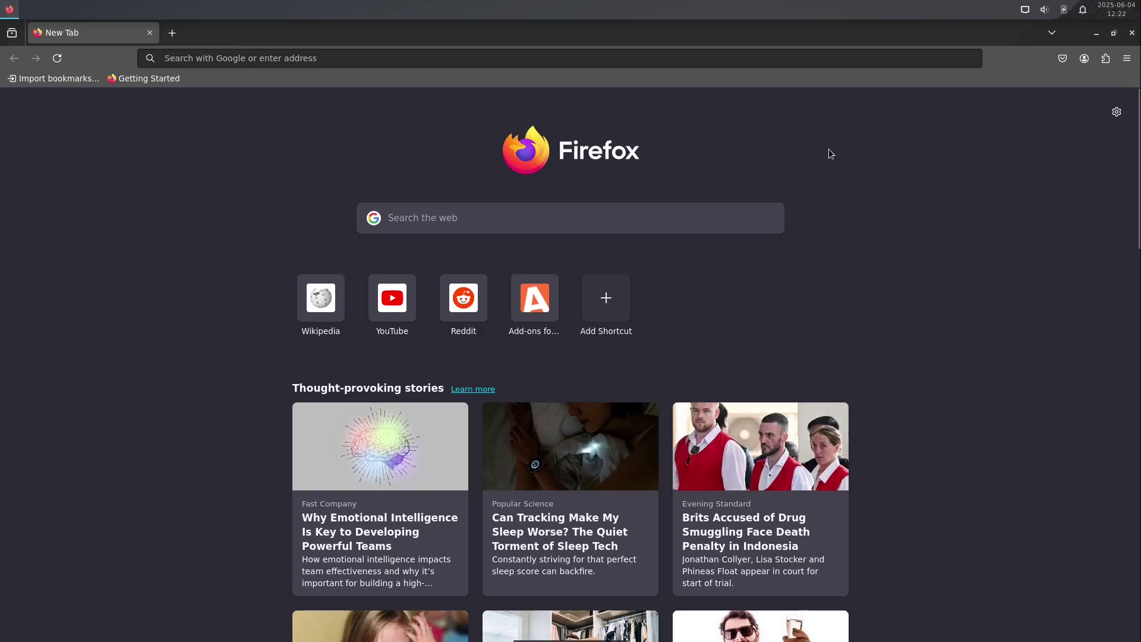
pyautogui.click(1096, 33)
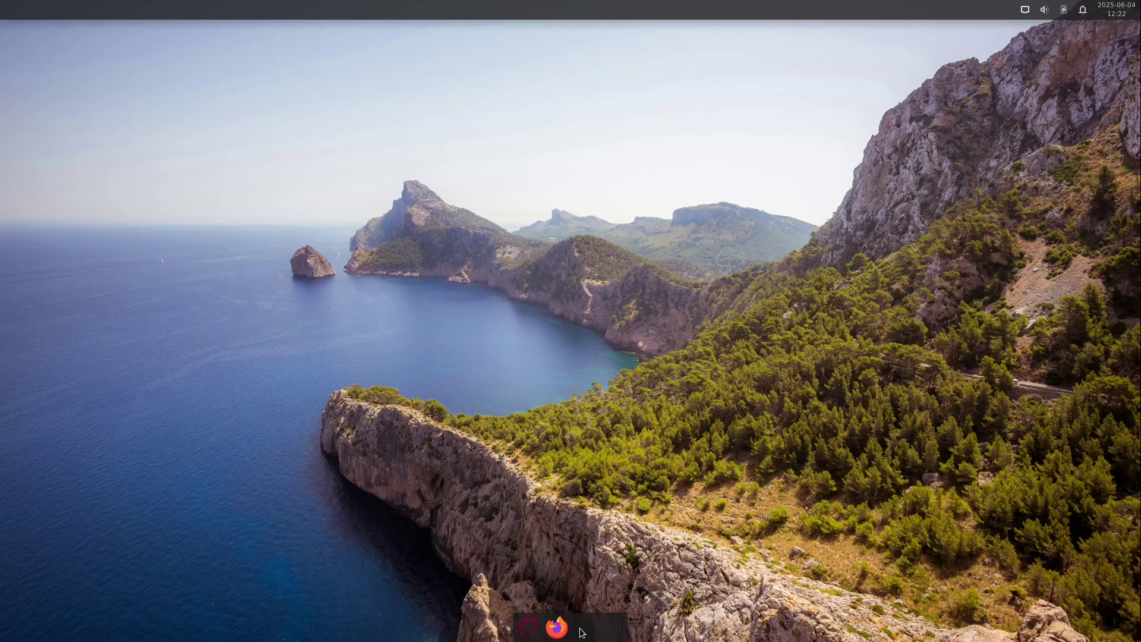
# Add a File Manager launcher from the Whisker Menu favorites to Panel 2
pyautogui.click(532, 633)
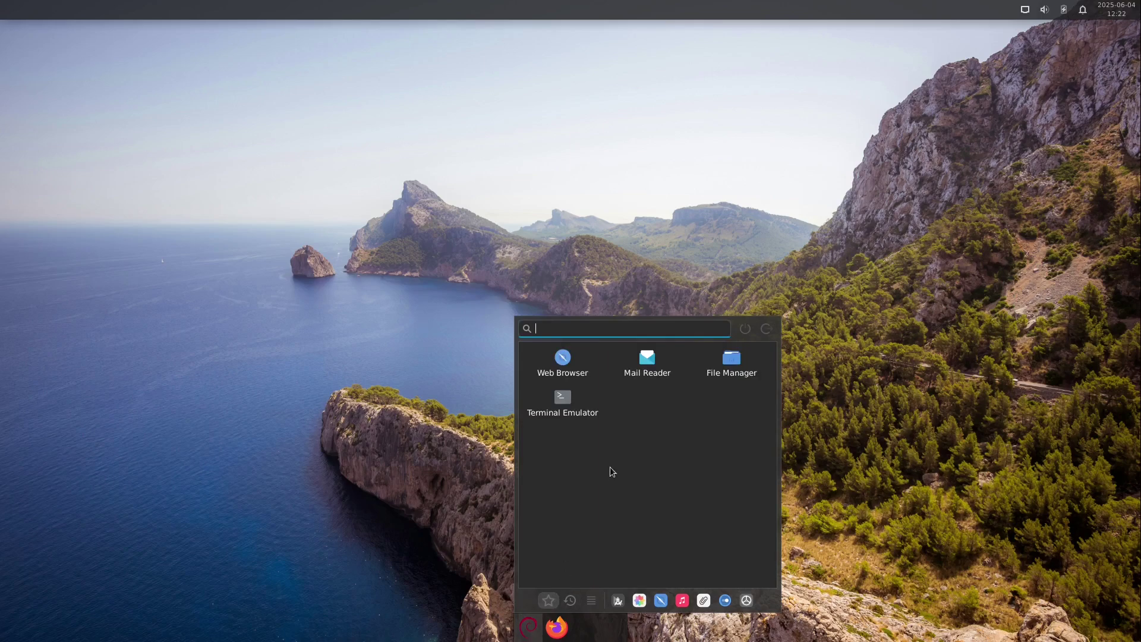
pyautogui.rightClick(724, 373)
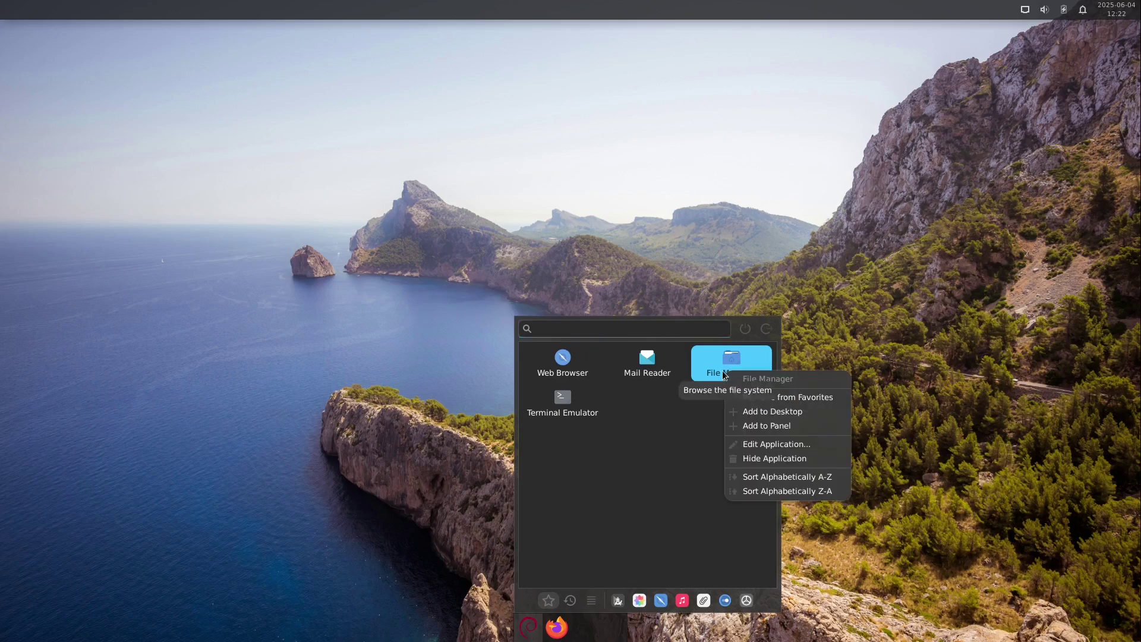
pyautogui.click(747, 424)
pyautogui.moveTo(528, 308); pyautogui.dragTo(353, 195)
pyautogui.click(345, 236)
pyautogui.click(416, 247)
pyautogui.click(452, 257)
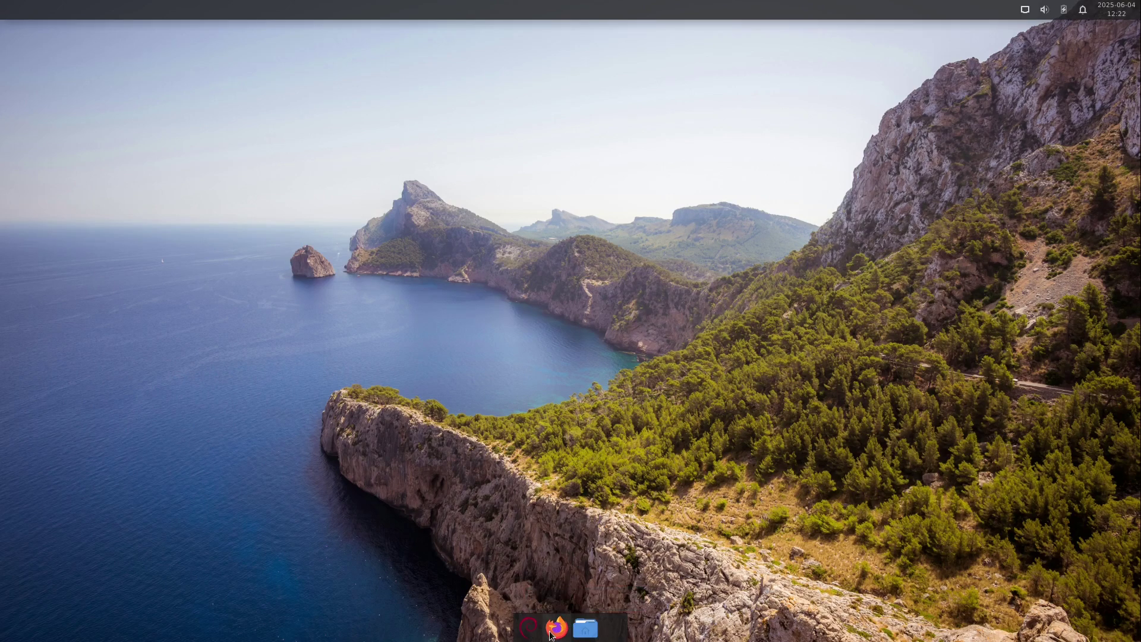
# Move the File Manager launcher in the bottom dock between the Whisker Menu and Firefox
pyautogui.rightClick(590, 629)
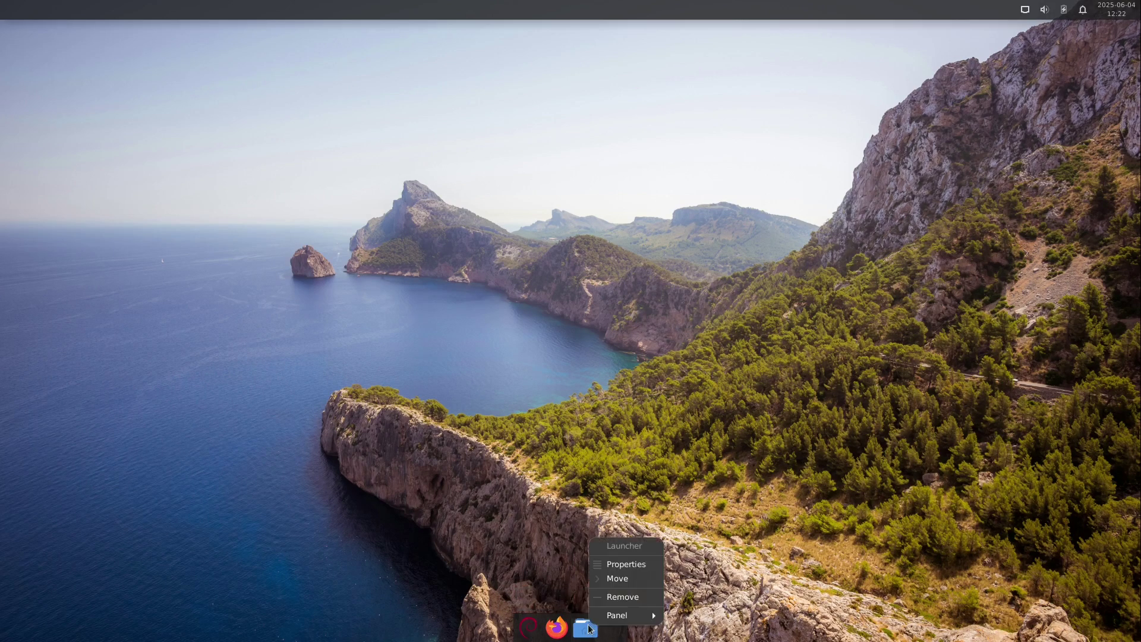
pyautogui.click(618, 580)
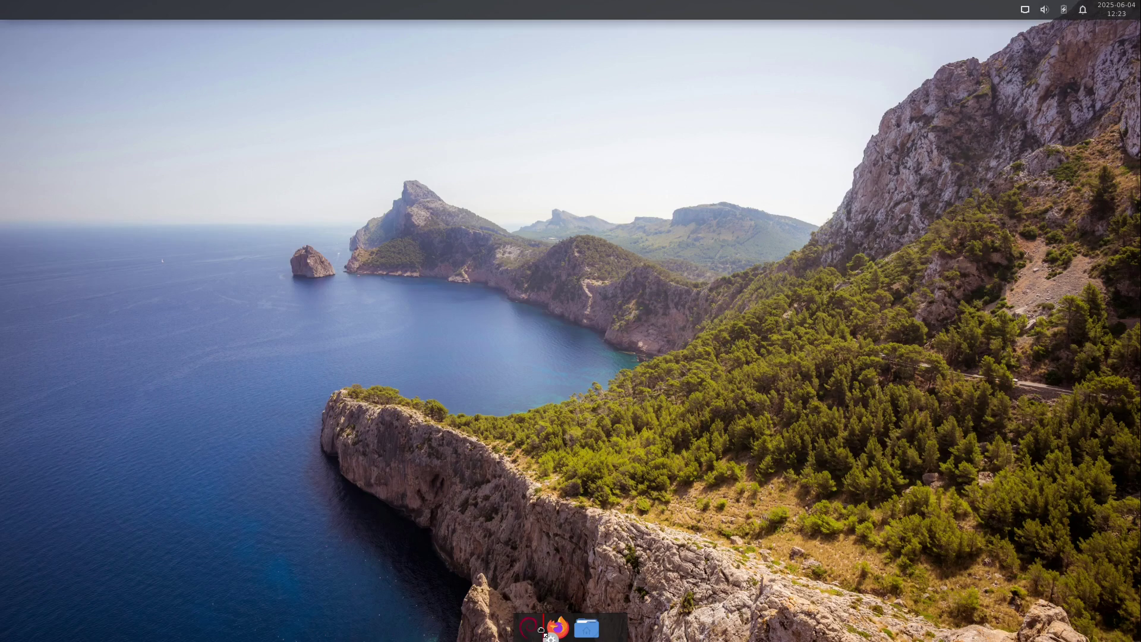
pyautogui.click(543, 631)
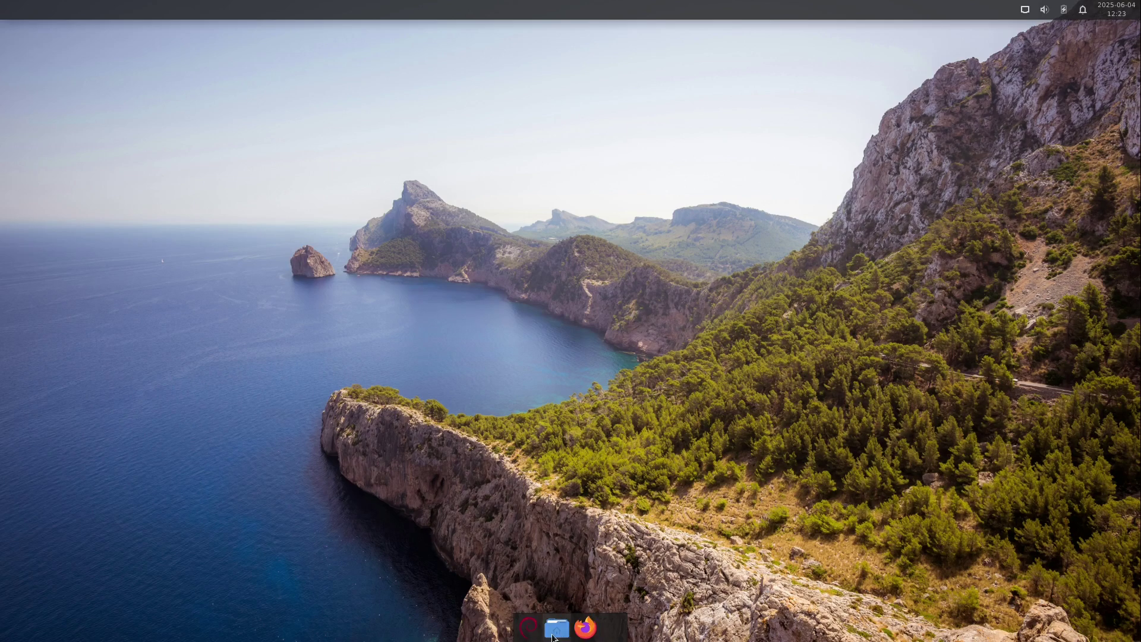
pyautogui.rightClick(609, 631)
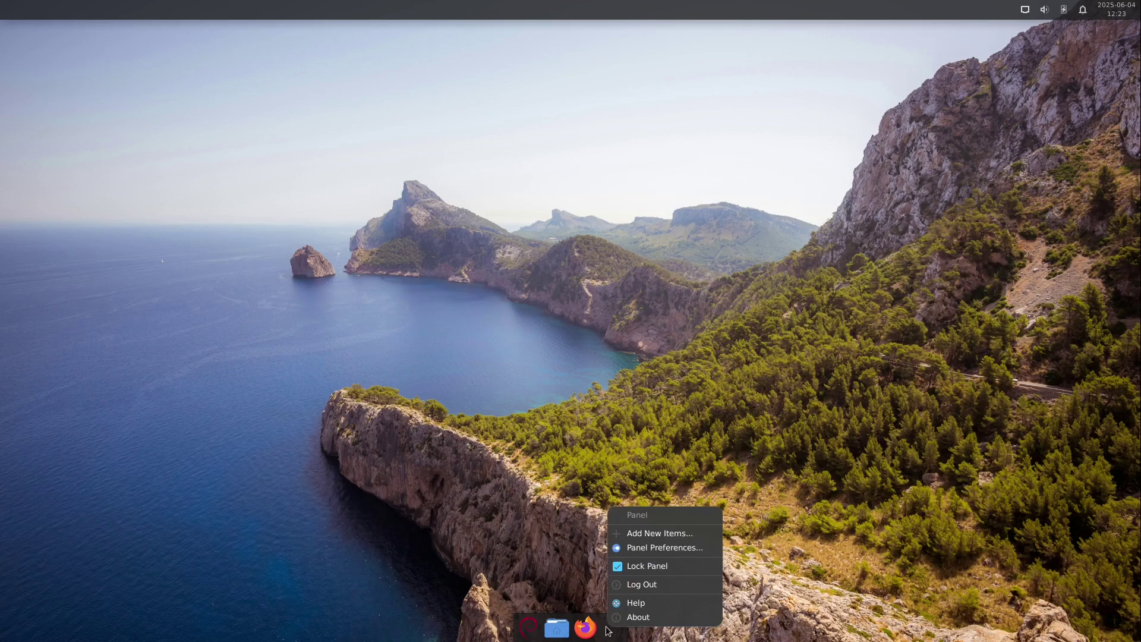
pyautogui.click(507, 573)
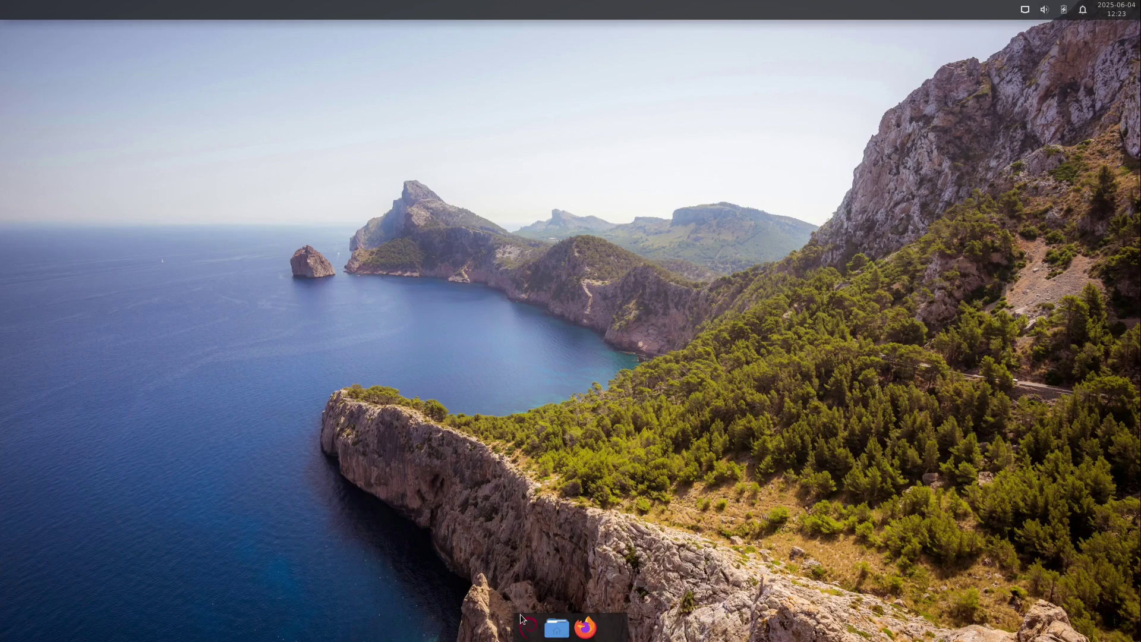
# Add a LibreOffice Writer launcher from the Whisker Menu's Office category to Panel 2
pyautogui.click(526, 625)
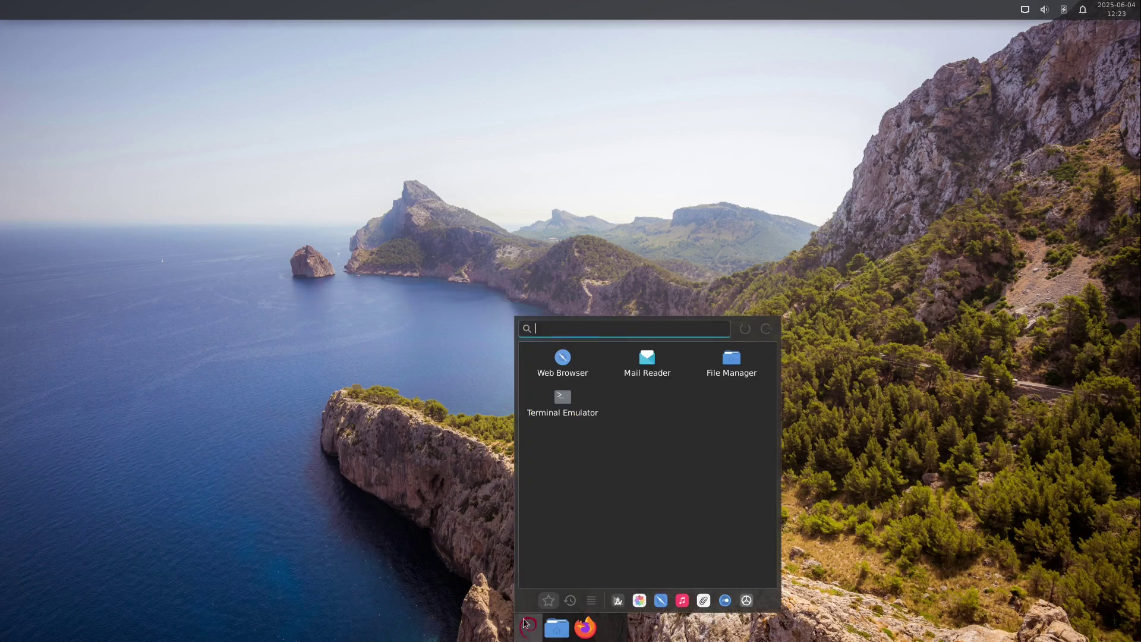
pyautogui.click(647, 599)
pyautogui.click(663, 599)
pyautogui.click(703, 600)
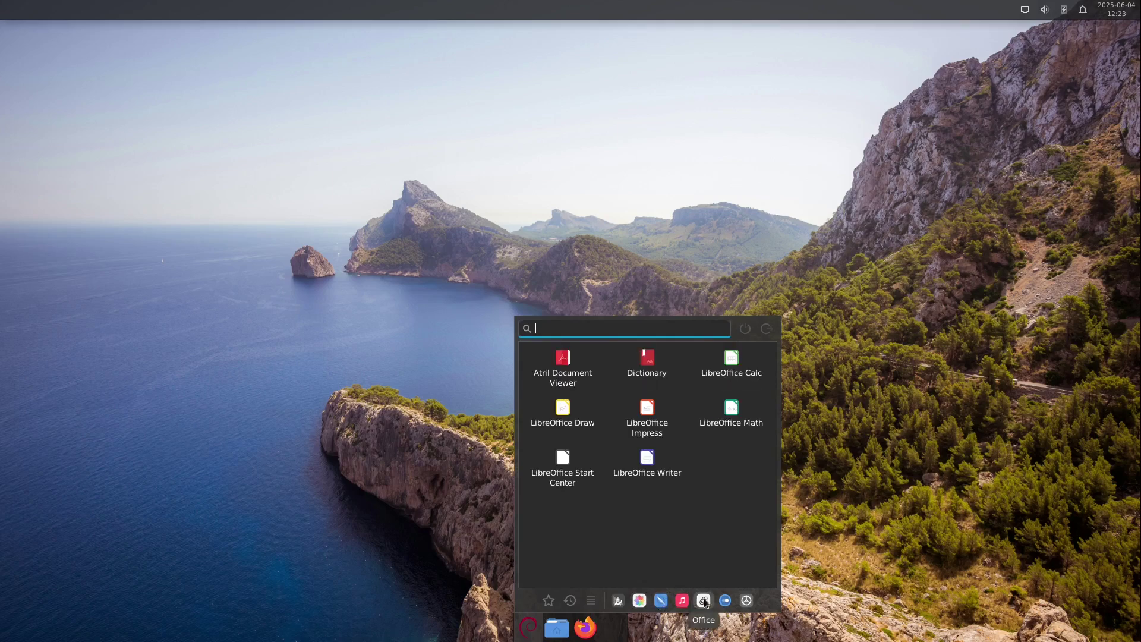
pyautogui.rightClick(649, 473)
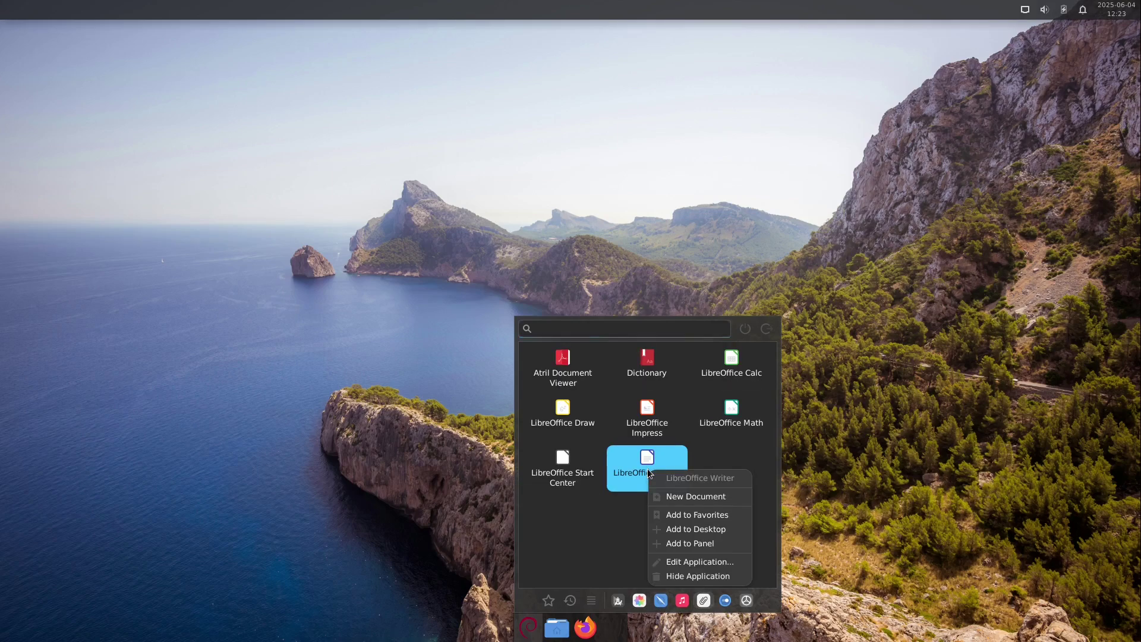
pyautogui.click(698, 540)
pyautogui.click(365, 291)
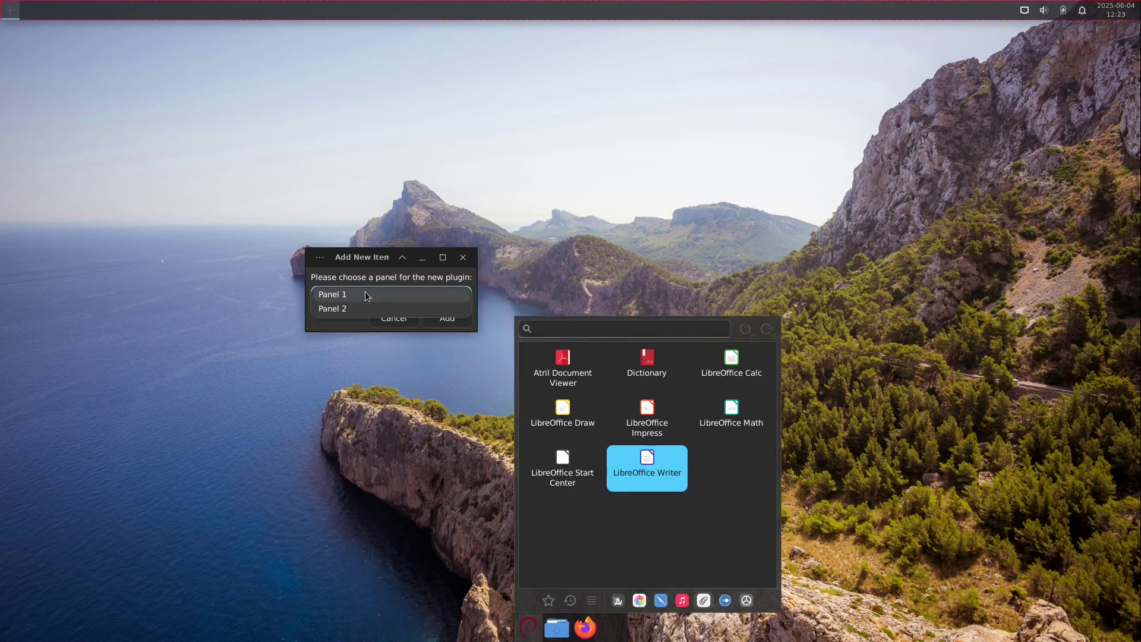
pyautogui.press('Escape')
pyautogui.click(448, 321)
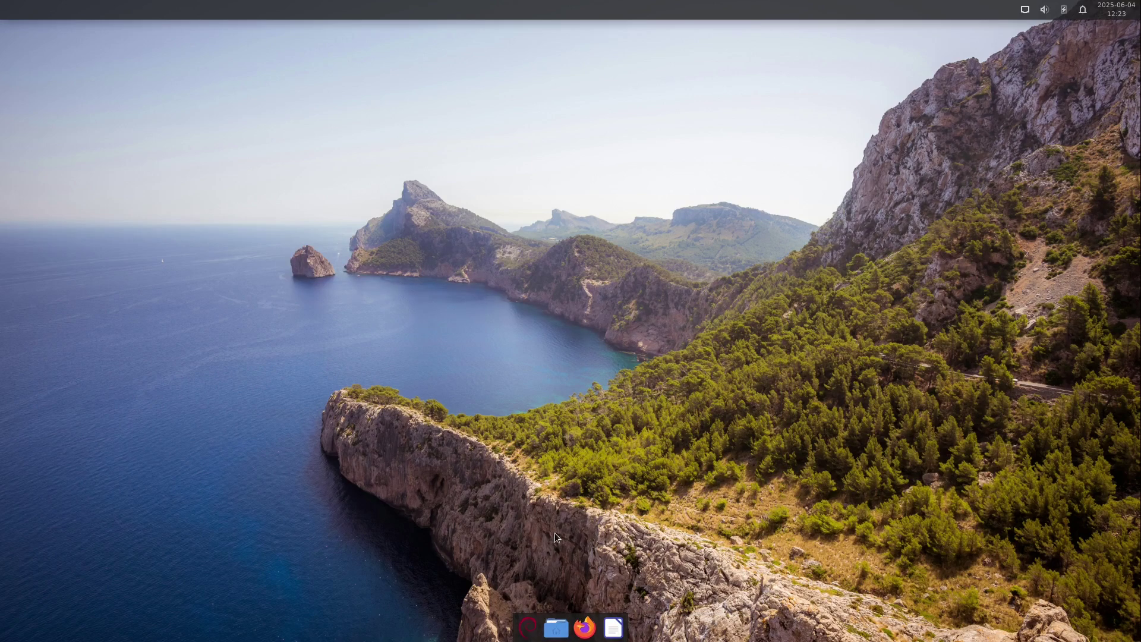
# Add a Terminal Emulator launcher to the bottom dock, between Firefox and LibreOffice Writer
pyautogui.click(527, 626)
pyautogui.click(639, 601)
pyautogui.click(660, 600)
pyautogui.click(682, 600)
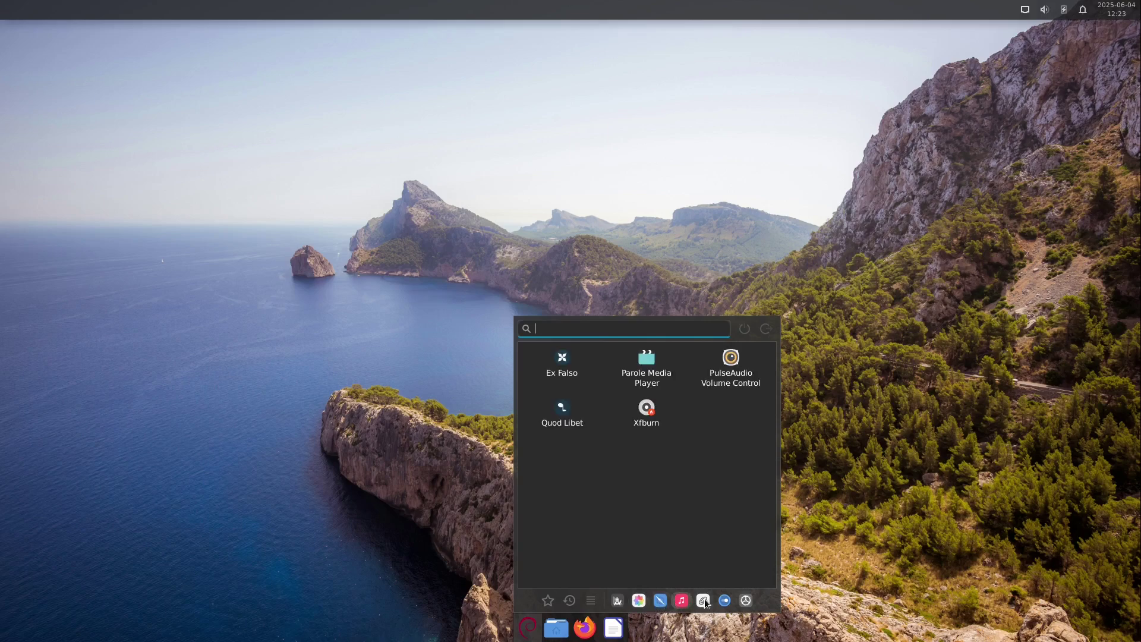
pyautogui.click(703, 600)
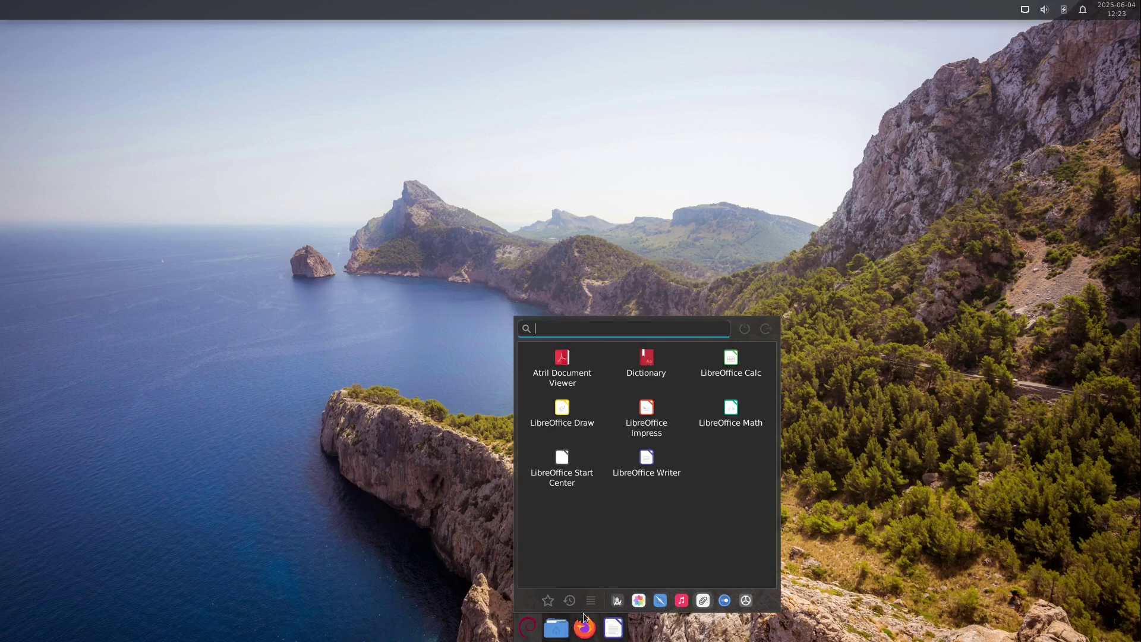
pyautogui.click(548, 600)
pyautogui.click(557, 404)
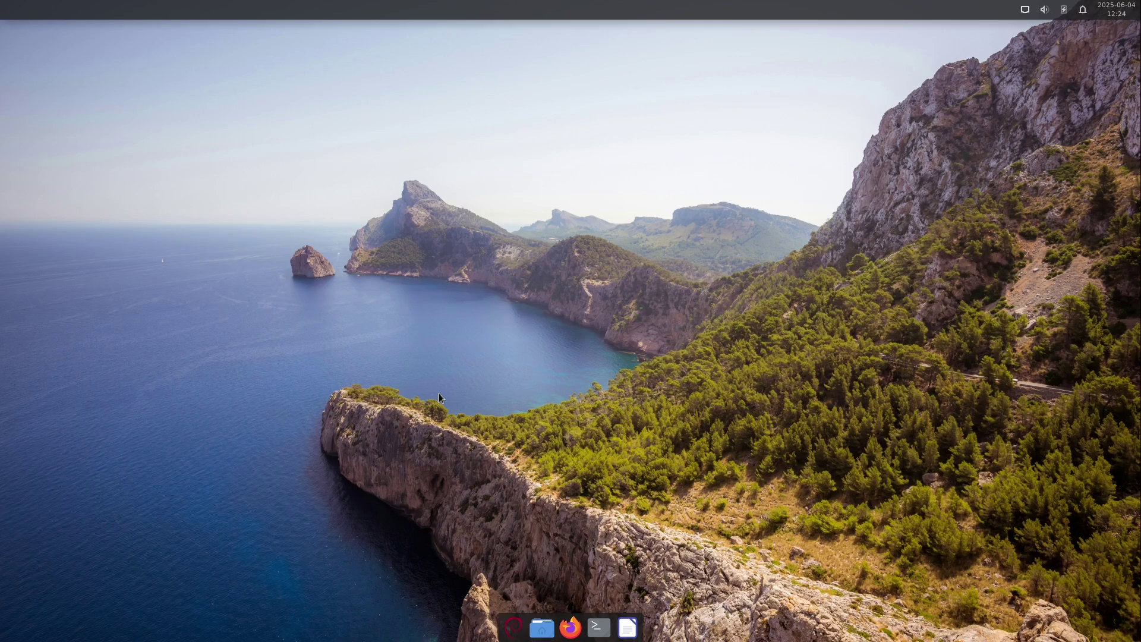
# Search the Whisker Menu for "key" and open the application shortcuts in the Keyboard settings
pyautogui.click(513, 627)
pyautogui.click(702, 343)
pyautogui.click(512, 627)
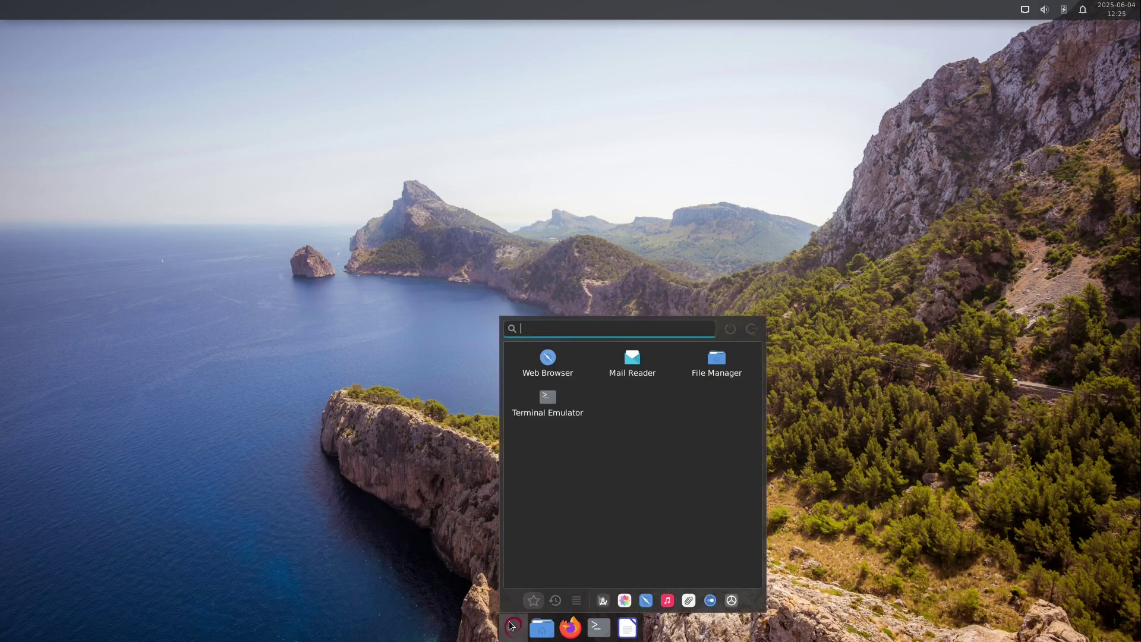
pyautogui.write('key')
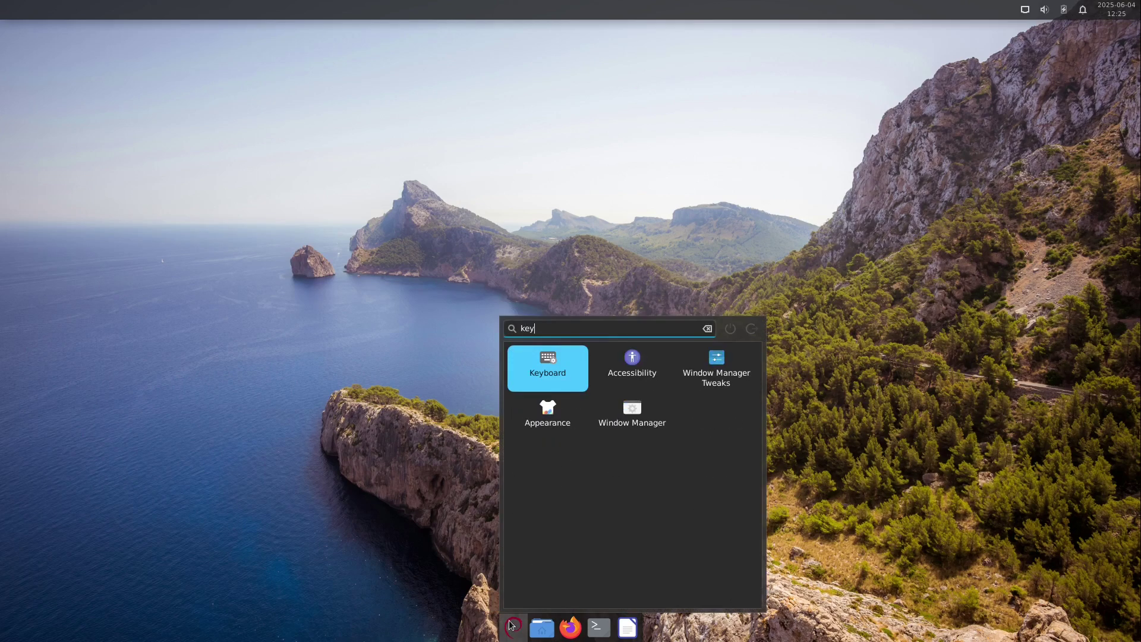
pyautogui.press('Return')
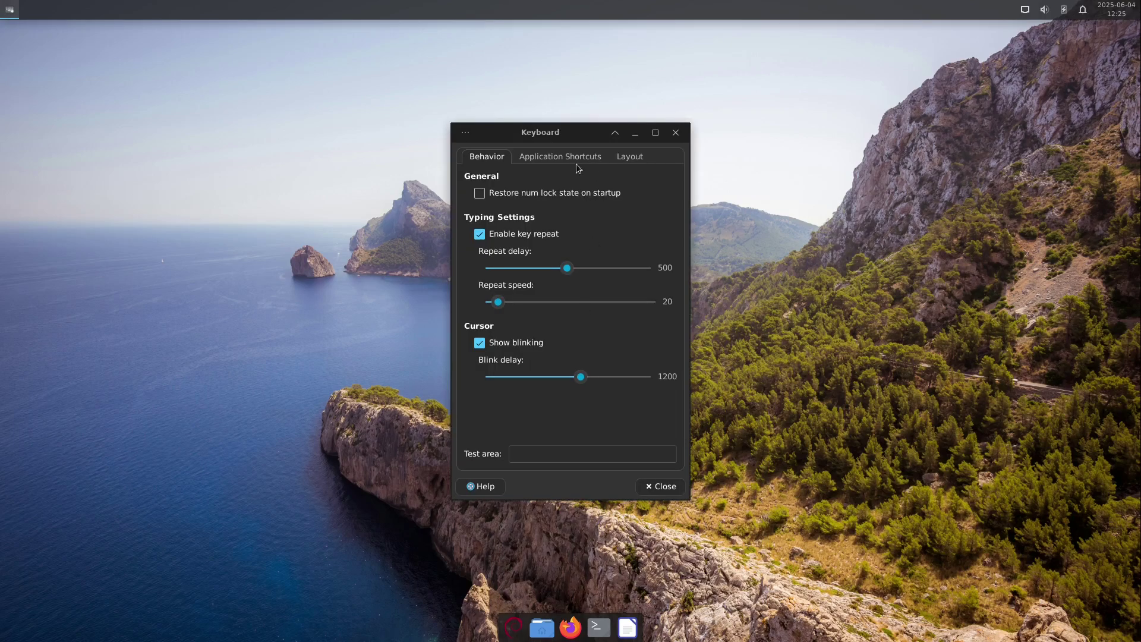
pyautogui.click(574, 157)
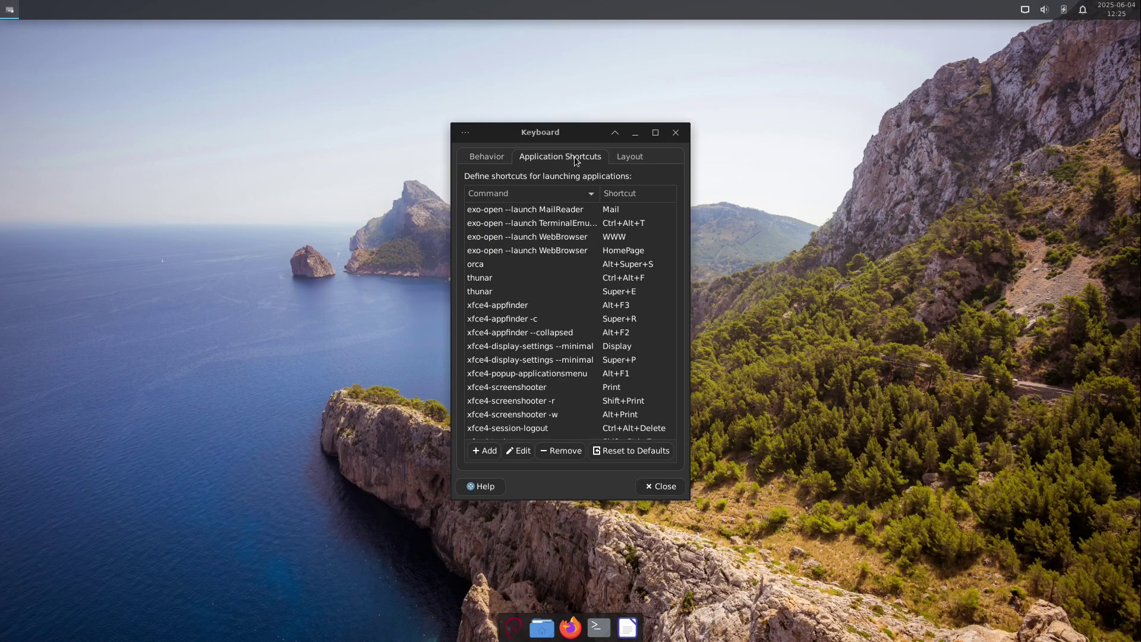
# Assign the Super L shortcut to the command xfce4-popup-whiskermenu, resolve the shortcut conflict, and close the Keyboard settings
pyautogui.click(486, 452)
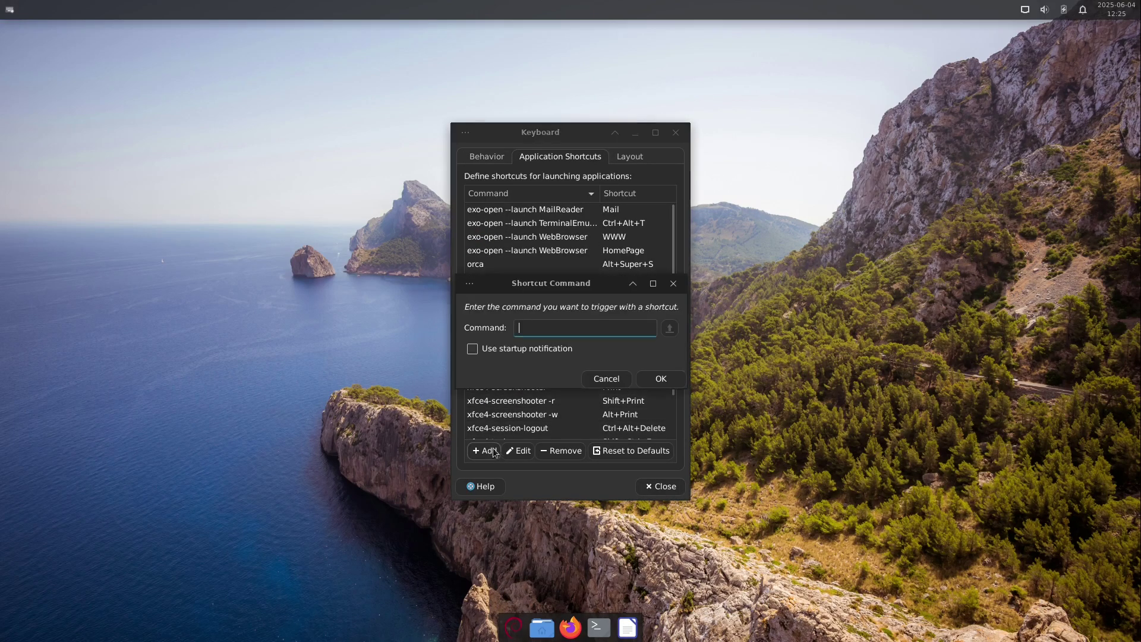
pyautogui.write('xfce4-popup-whiskermenu')
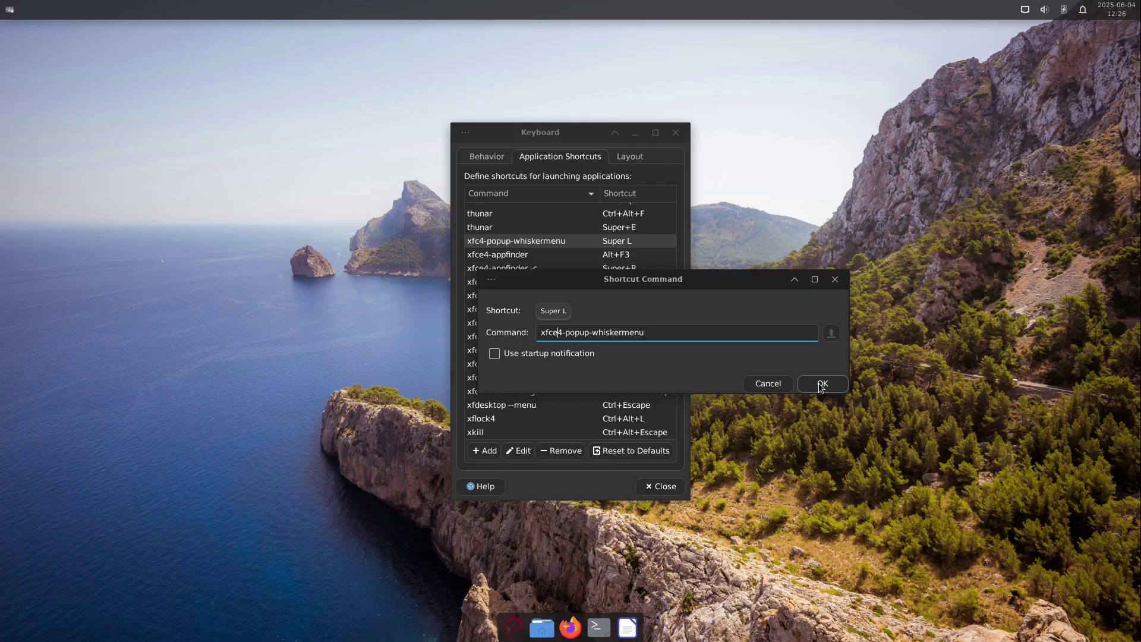
pyautogui.click(819, 382)
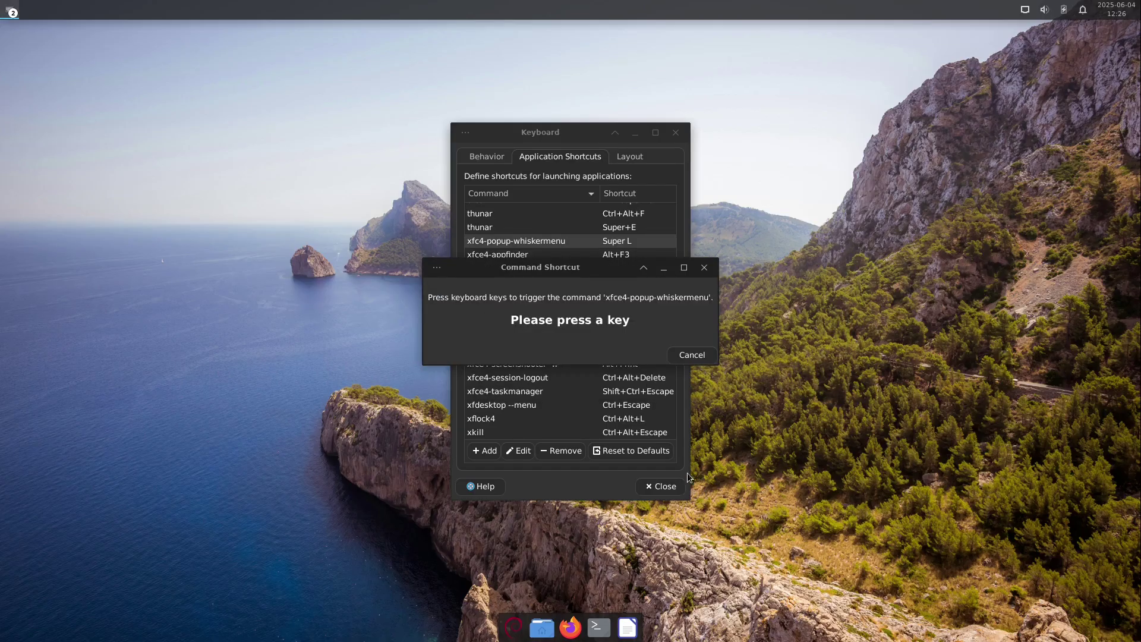
pyautogui.press('Super_L')
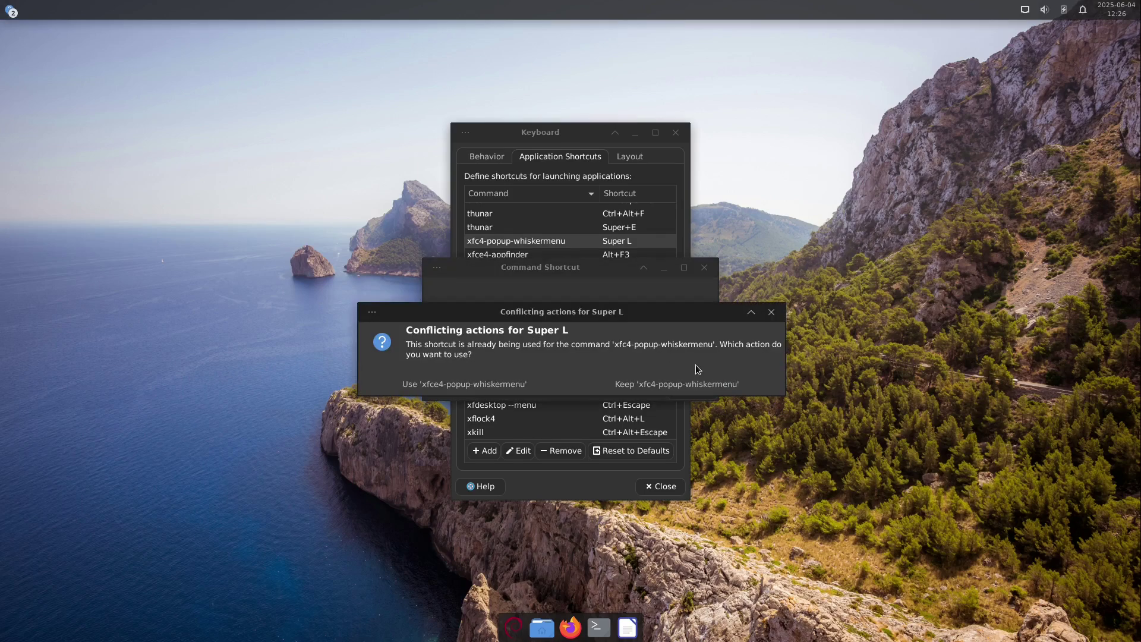
pyautogui.click(685, 380)
pyautogui.click(656, 487)
# Test the Super L shortcut by repeatedly opening and closing the Whisker Menu
pyautogui.press('Super_L')
pyautogui.press('Super_L')
pyautogui.press('Super_L')
pyautogui.press('Super_L')
pyautogui.press('Super_L')
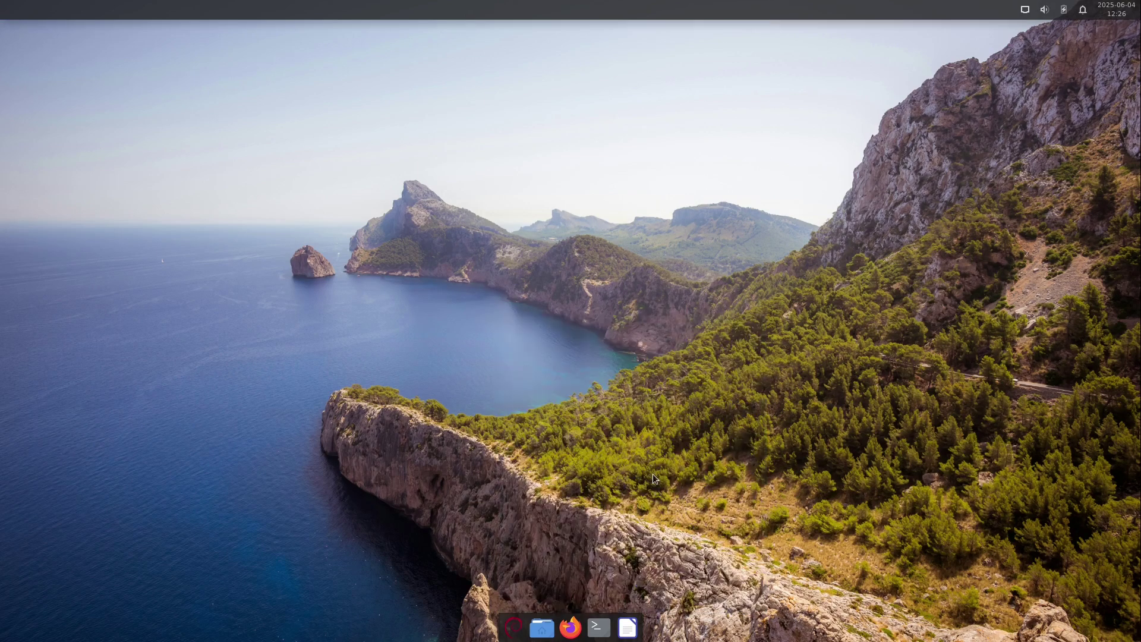
pyautogui.press('Super_L')
pyautogui.press('Super_L')
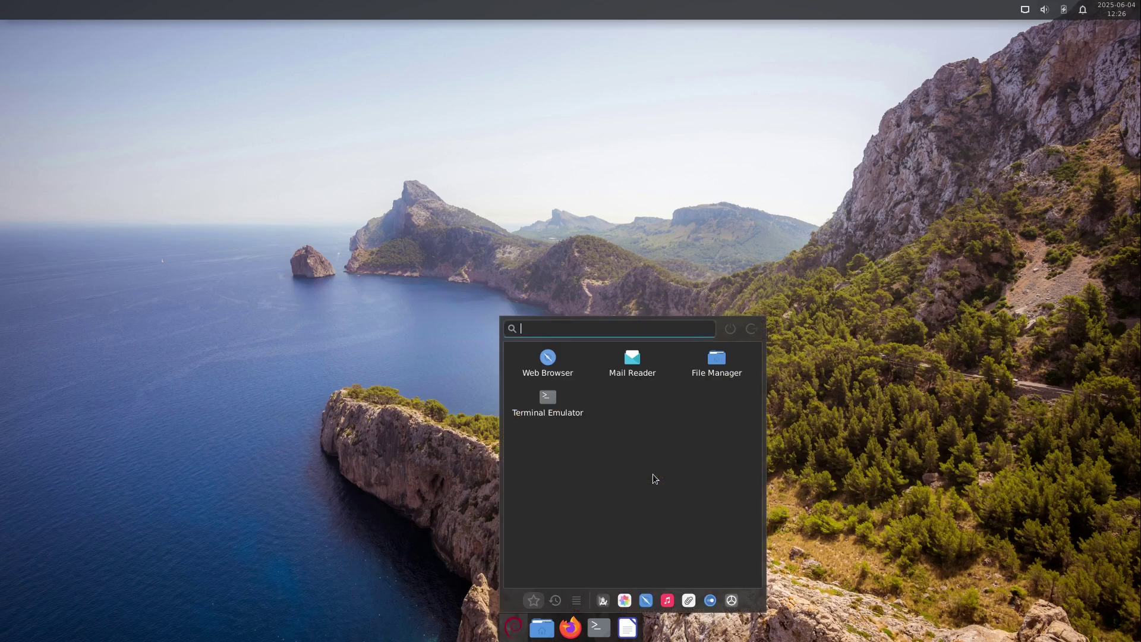
pyautogui.press('Super_L')
pyautogui.press('Super_L')
pyautogui.press('Super_L')
pyautogui.press('Super_L')
pyautogui.press('Super_L')
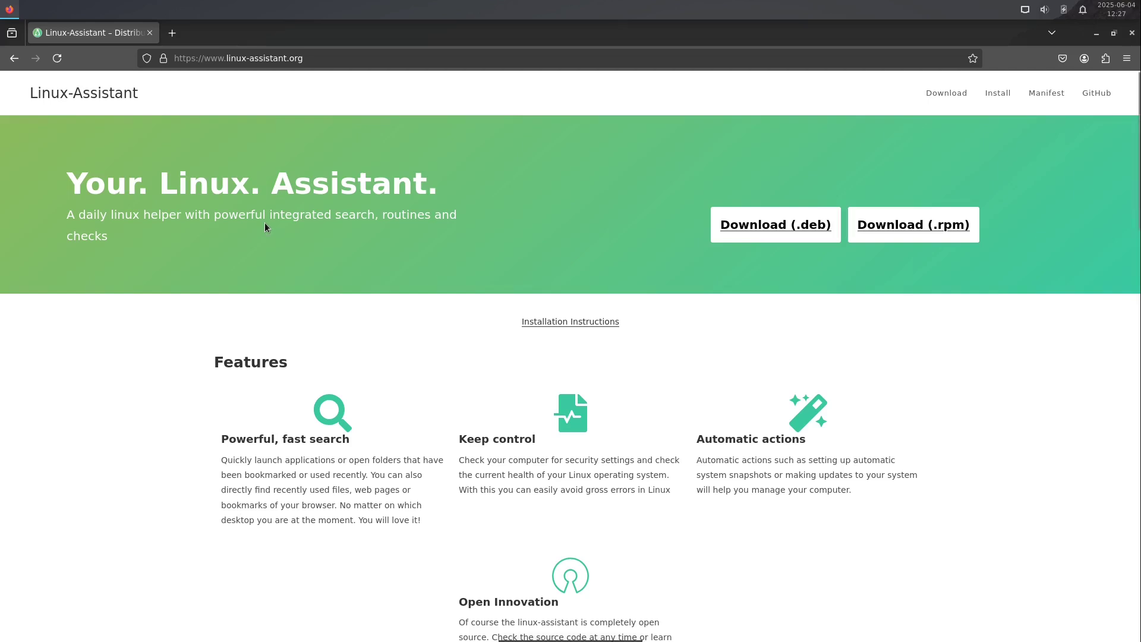
# Download the .deb package of Linux-Assistant from the project's website in Firefox
pyautogui.click(769, 225)
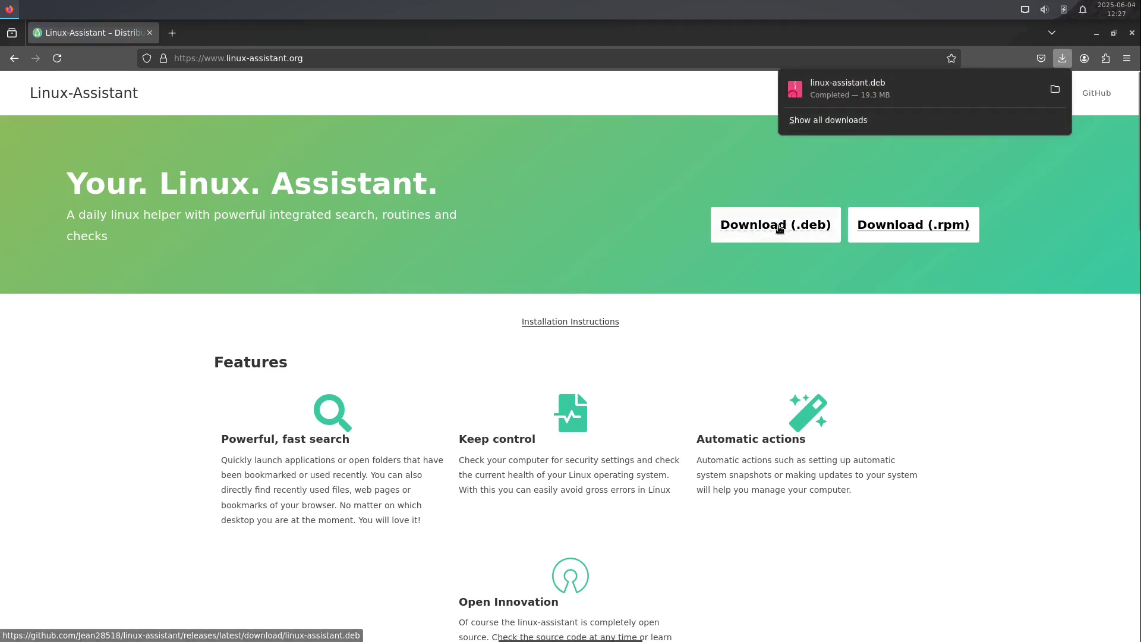
# Show the downloaded linux-assistant.deb in its Downloads folder and open a terminal there, moving the terminal window aside
pyautogui.click(989, 92)
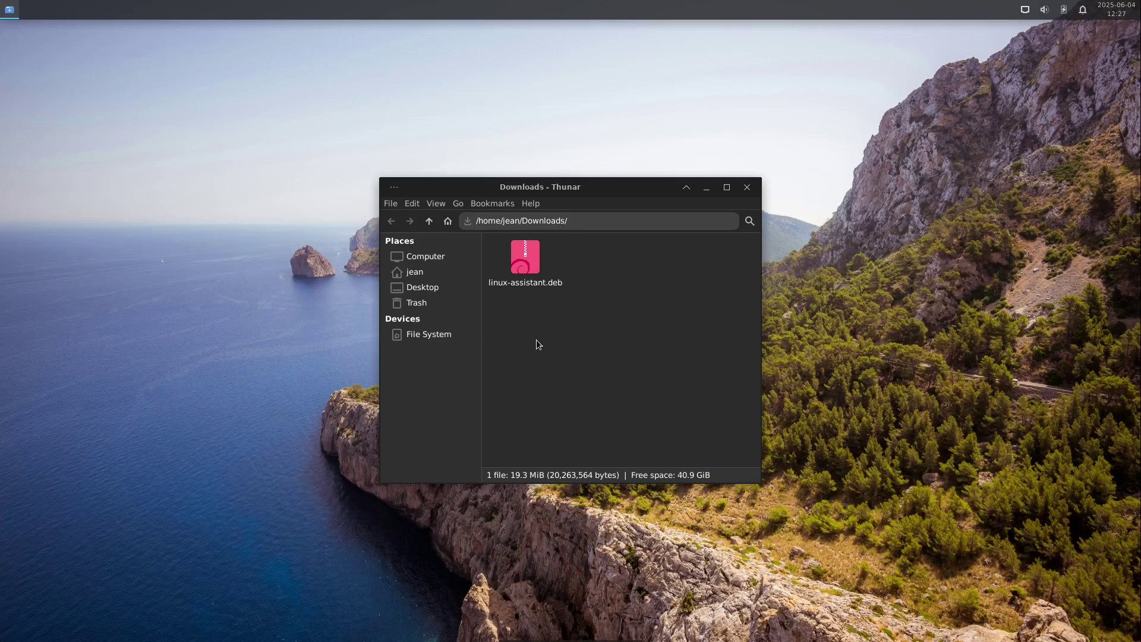
pyautogui.rightClick(597, 318)
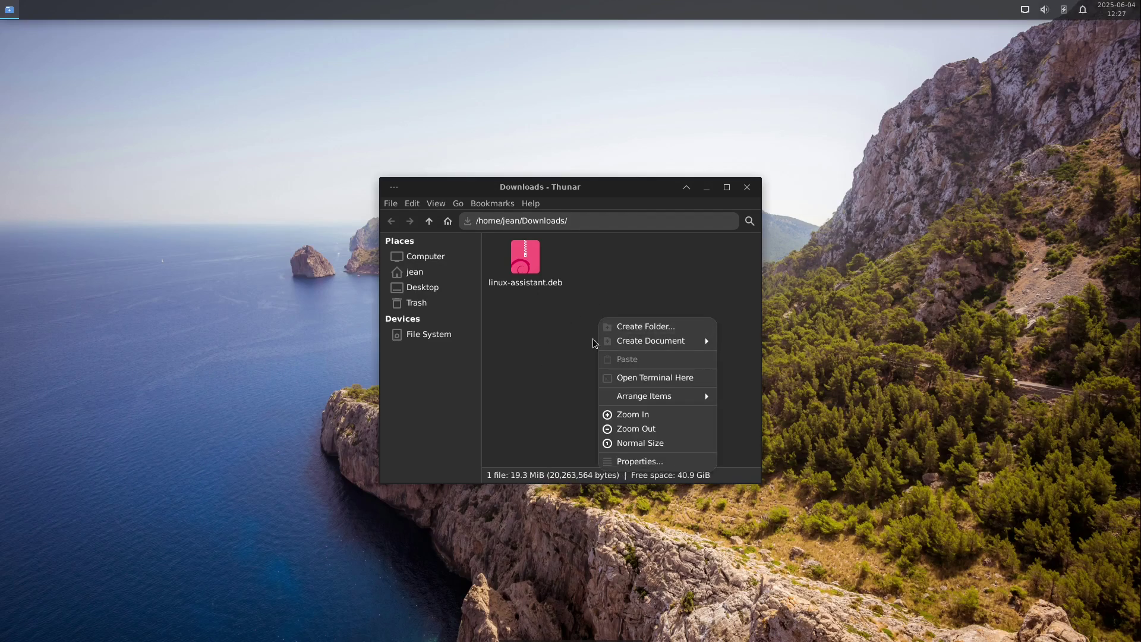
pyautogui.click(638, 374)
pyautogui.moveTo(331, 286); pyautogui.dragTo(942, 158)
# Enlarge the terminal text and run "sudo apt install ./linux-assistant.deb"
pyautogui.write('sudo')
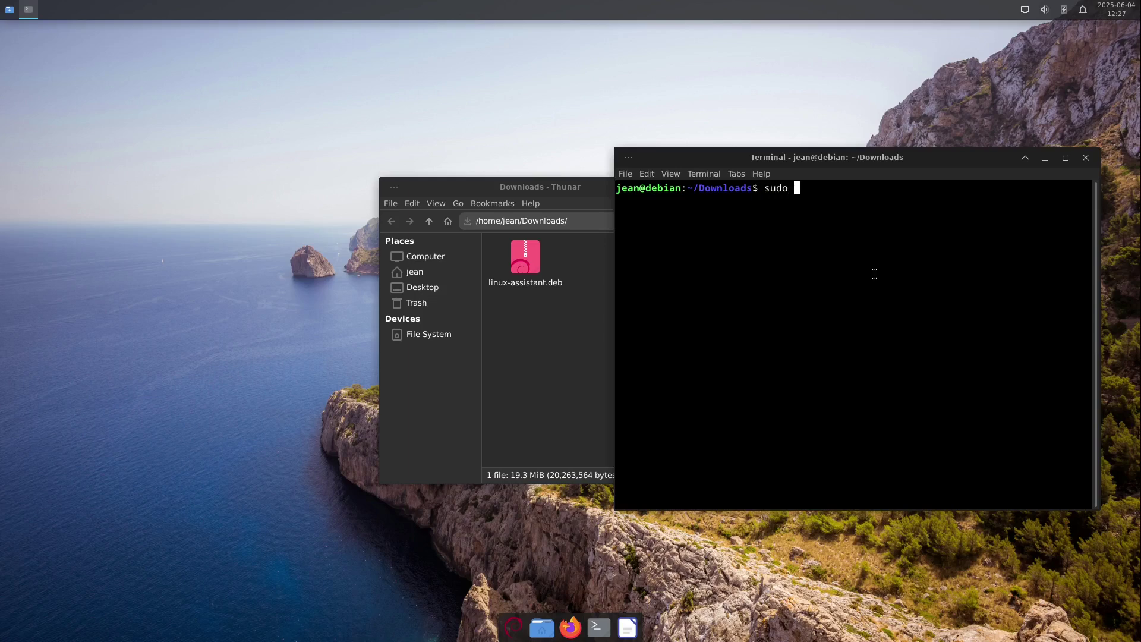
pyautogui.hotkey('ctrl', '+')
pyautogui.hotkey('ctrl', '+')
pyautogui.write('apt instal')
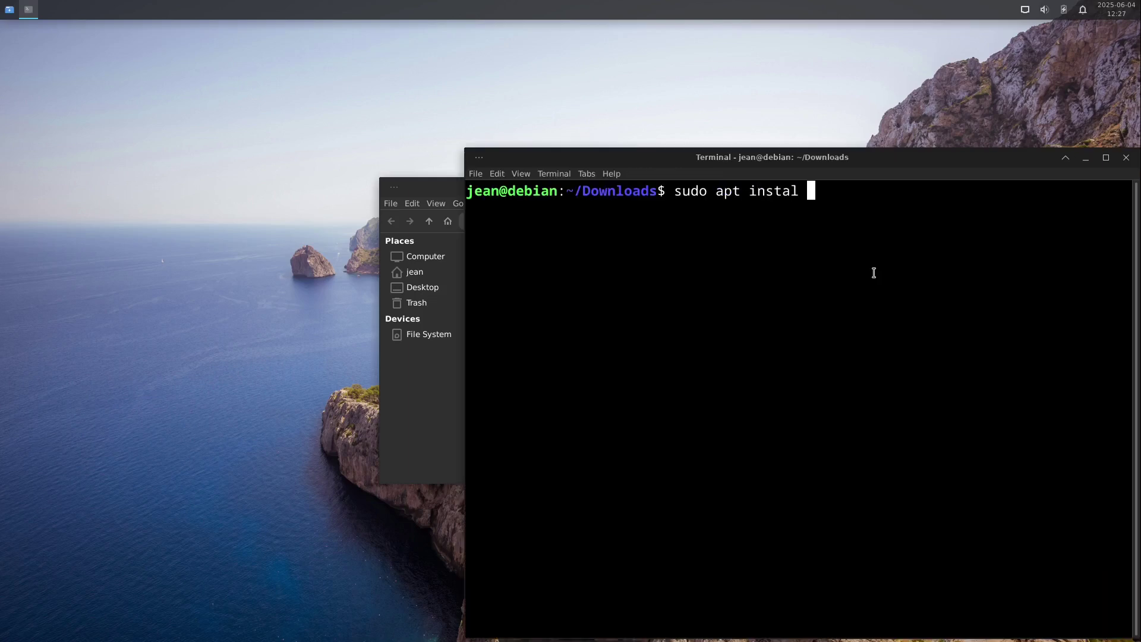
pyautogui.write('l ./lin')
pyautogui.press('Tab')
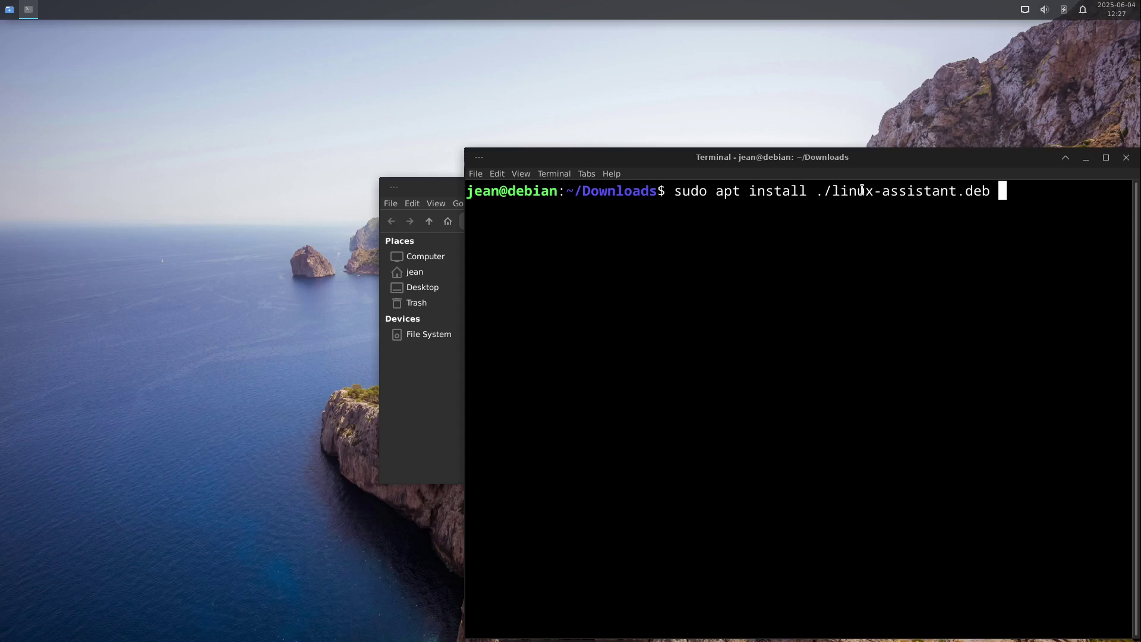
pyautogui.press('Return')
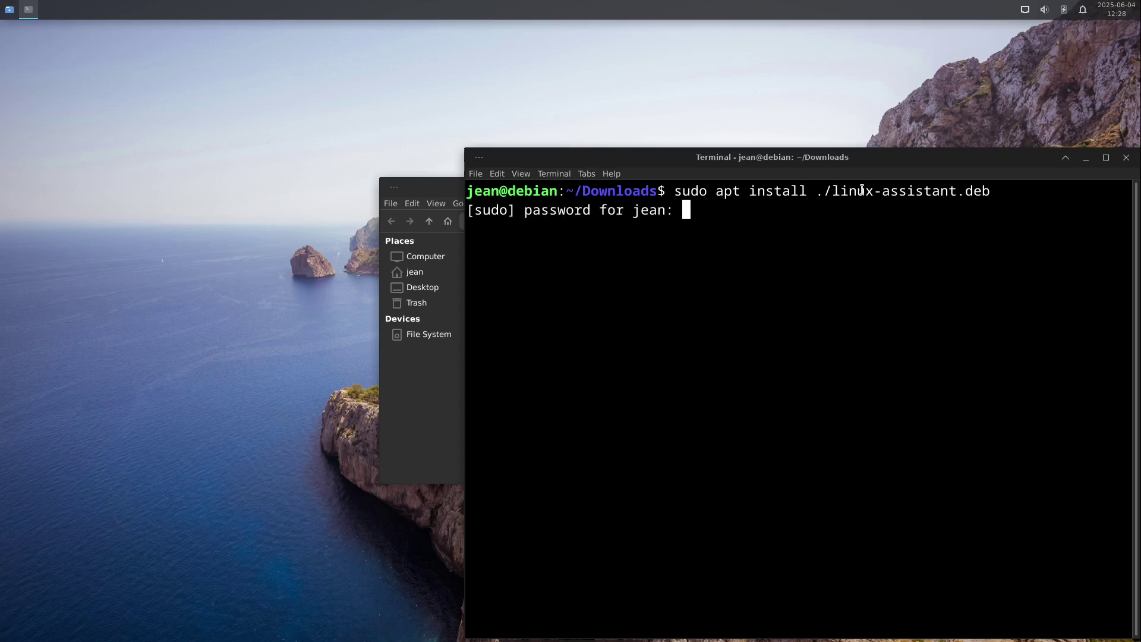
# Enter the account password for sudo, accept the package installation, and close the terminal and file manager windows
pyautogui.press('Return')
pyautogui.press('Return')
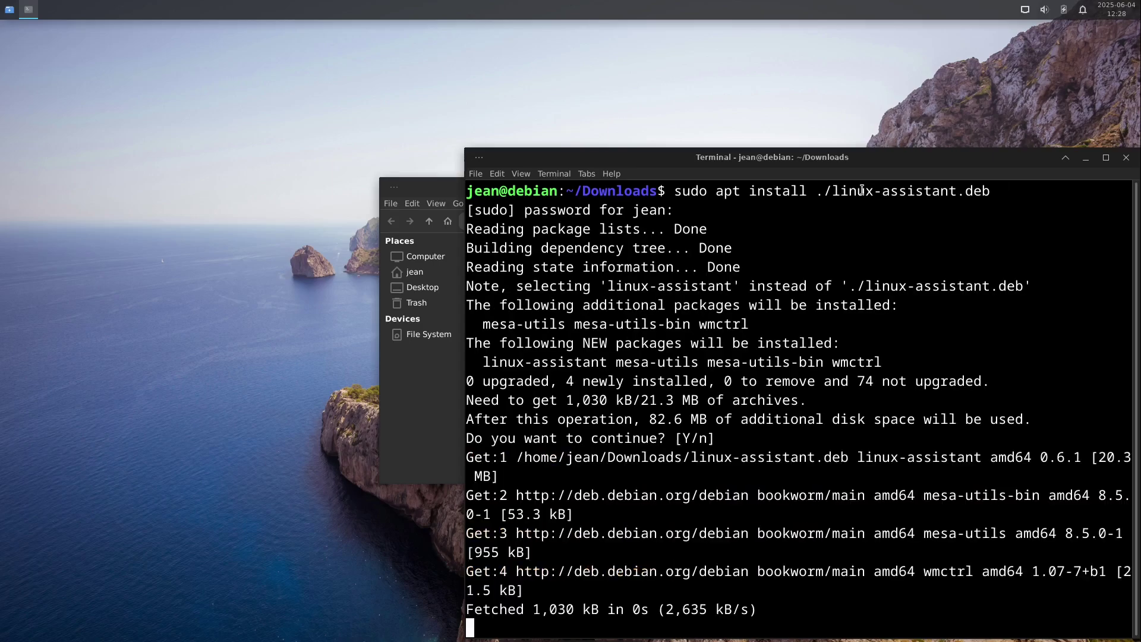
pyautogui.click(1126, 158)
pyautogui.click(745, 187)
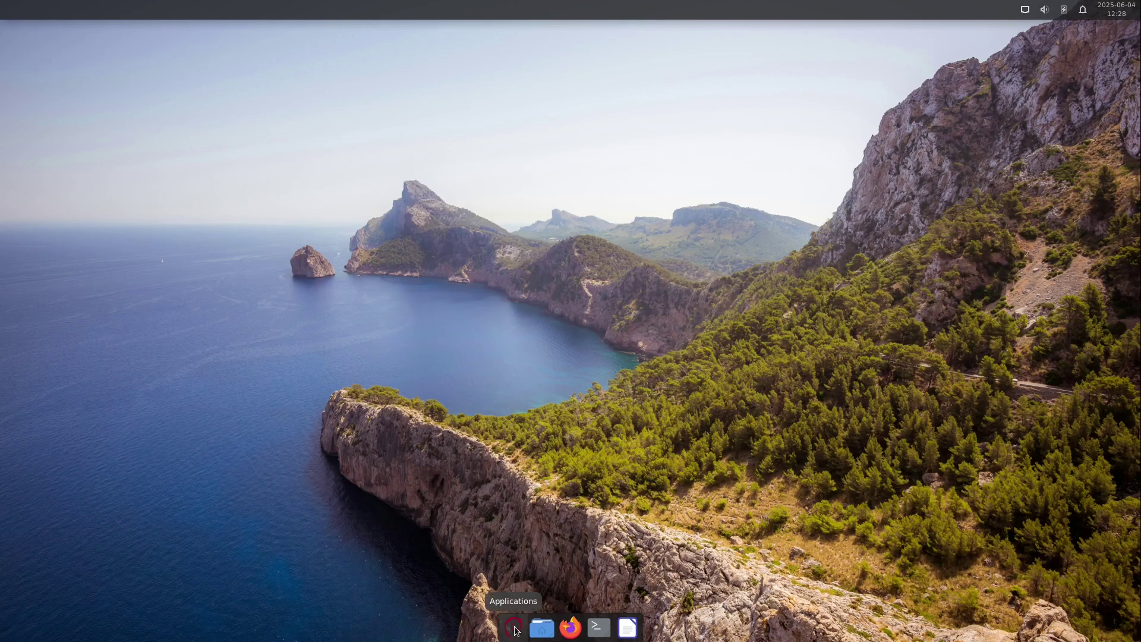
# Search the Whisker Menu for "linux" and add Linux-Assistant to the favorites
pyautogui.click(513, 628)
pyautogui.write('l')
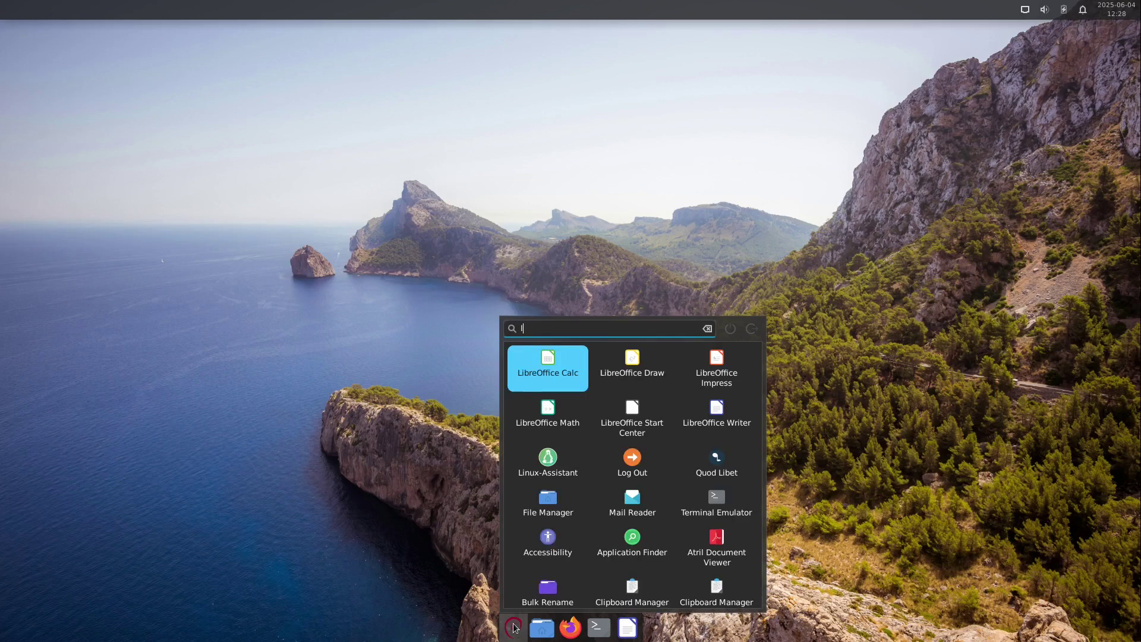
pyautogui.write('inux')
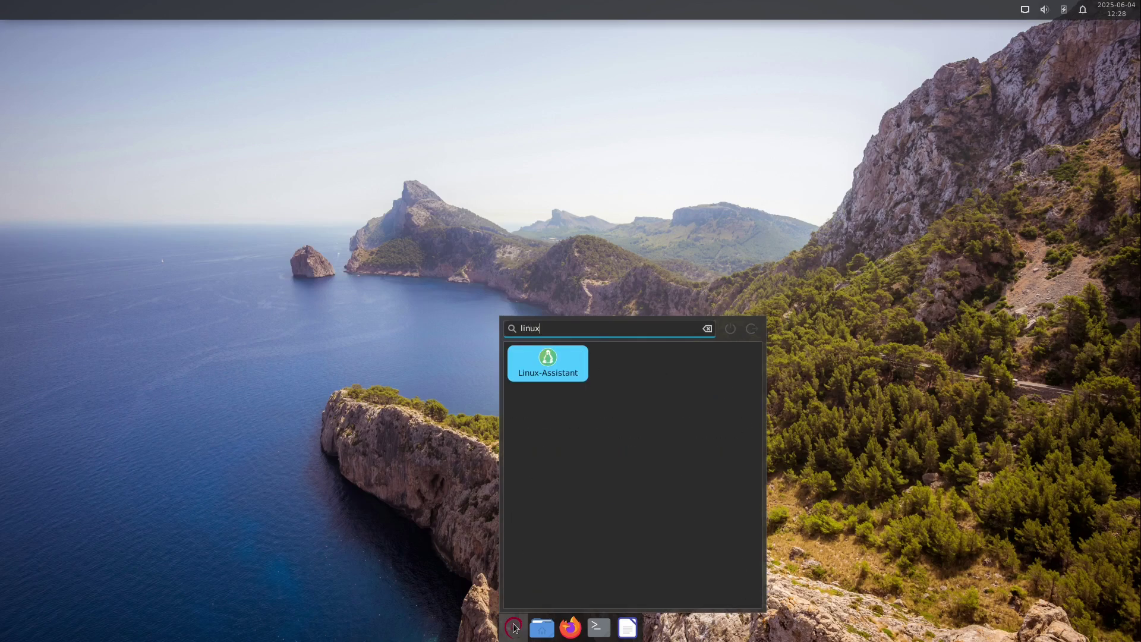
pyautogui.rightClick(552, 370)
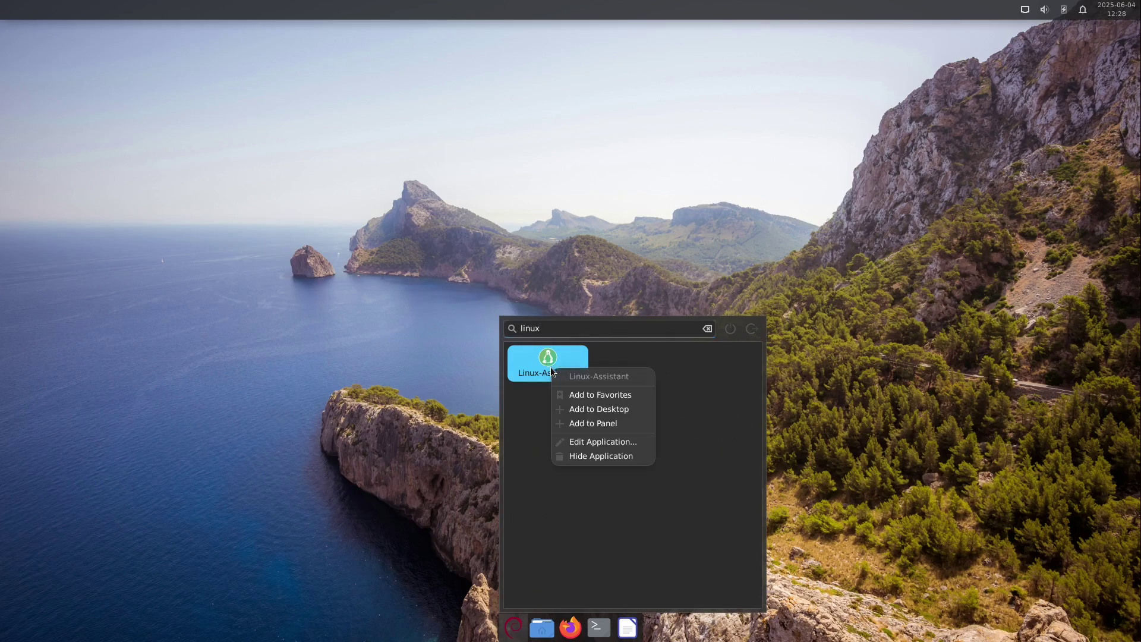
pyautogui.click(580, 394)
# Launch Linux-Assistant and go through its introduction to reach the start page
pyautogui.click(649, 415)
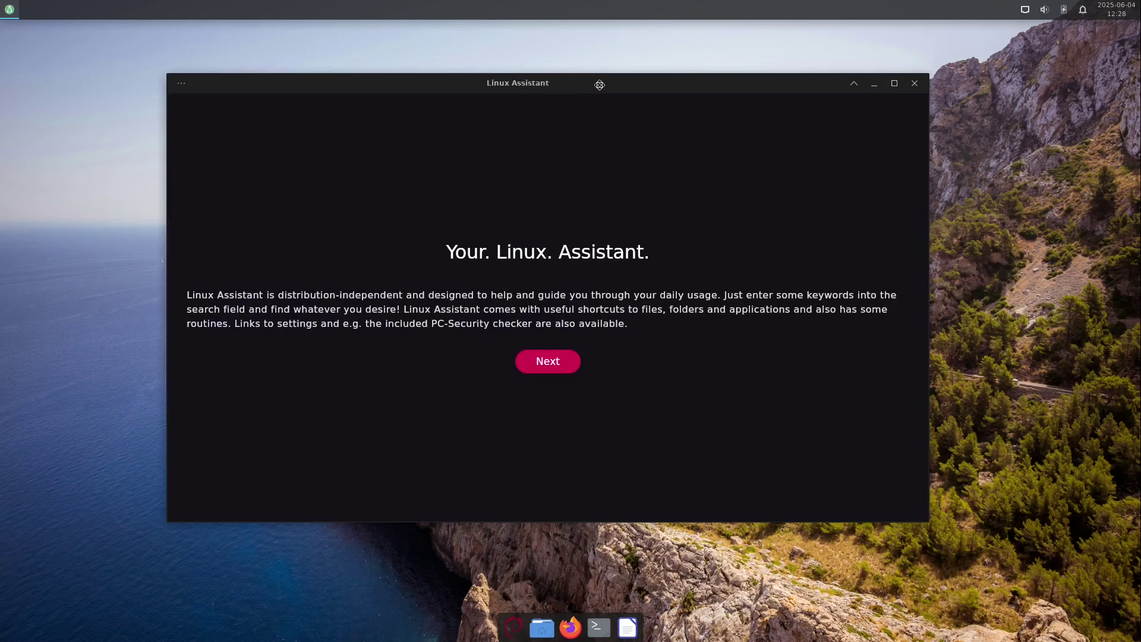
pyautogui.click(551, 369)
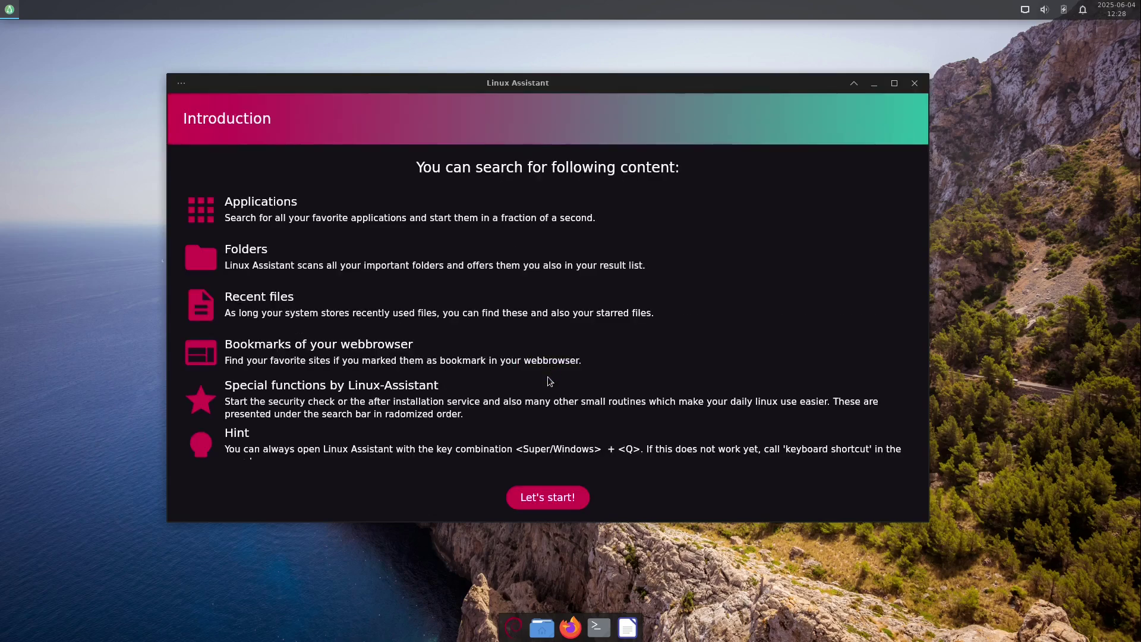
pyautogui.click(541, 498)
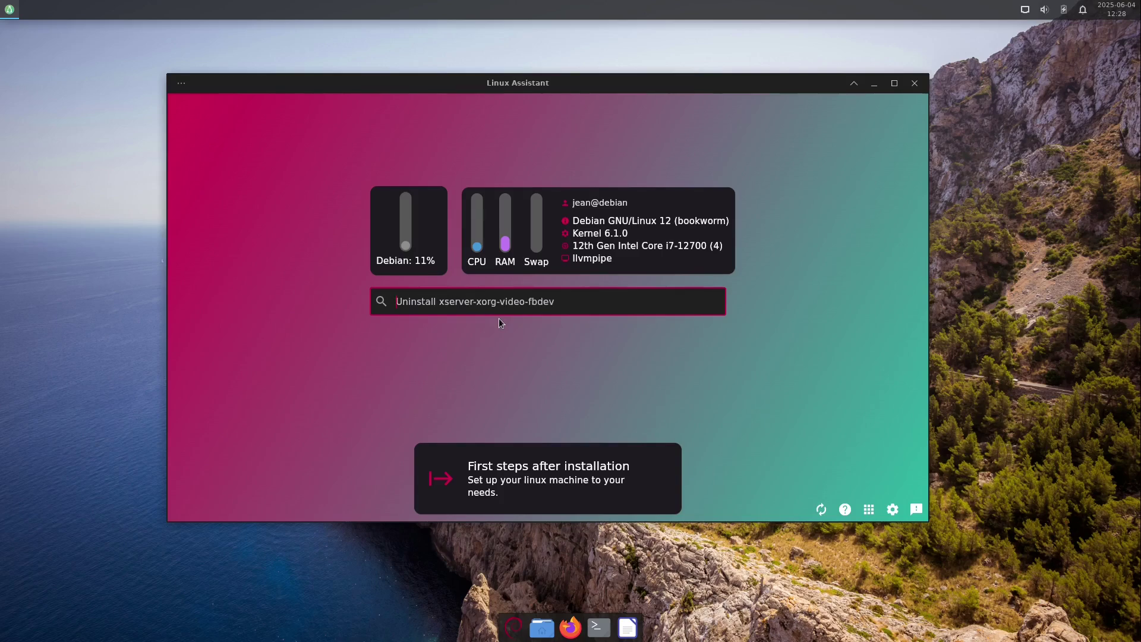
# Search Linux-Assistant for "Down" and clear the search term
pyautogui.write('Down')
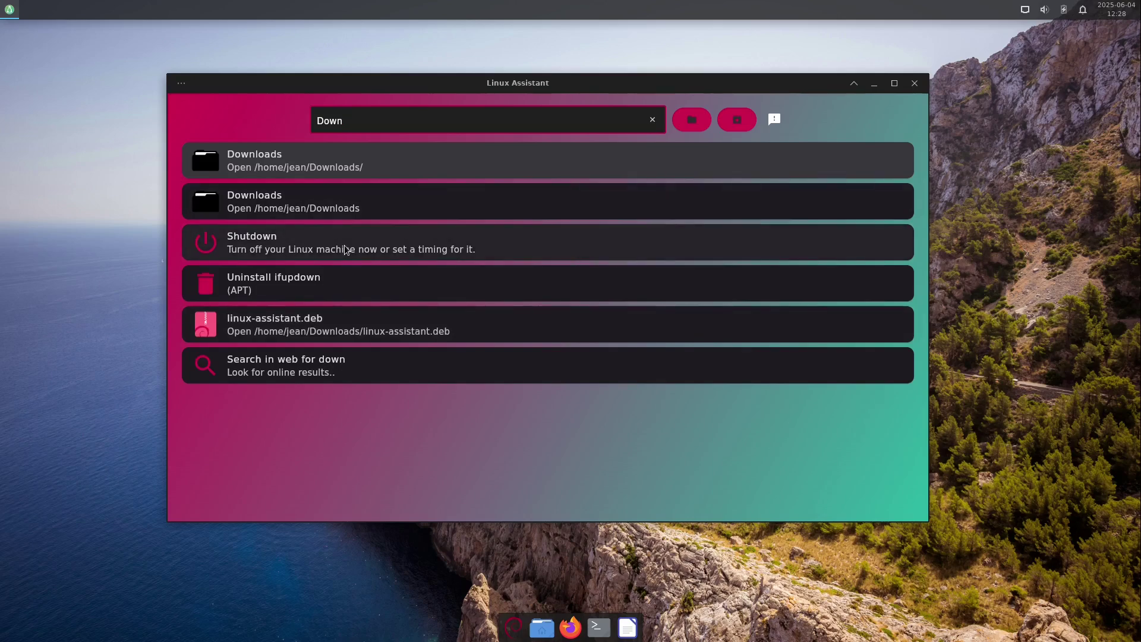
pyautogui.click(653, 120)
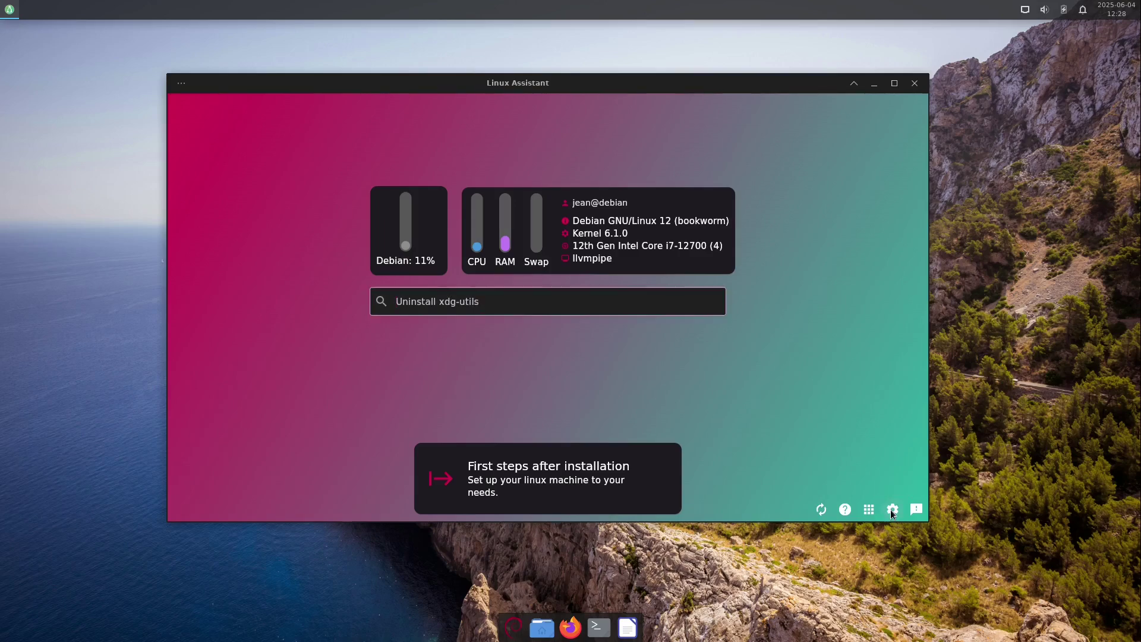
# Switch the colorful background off and back on in Linux-Assistant's appearance settings, and close the settings
pyautogui.click(892, 510)
pyautogui.click(765, 199)
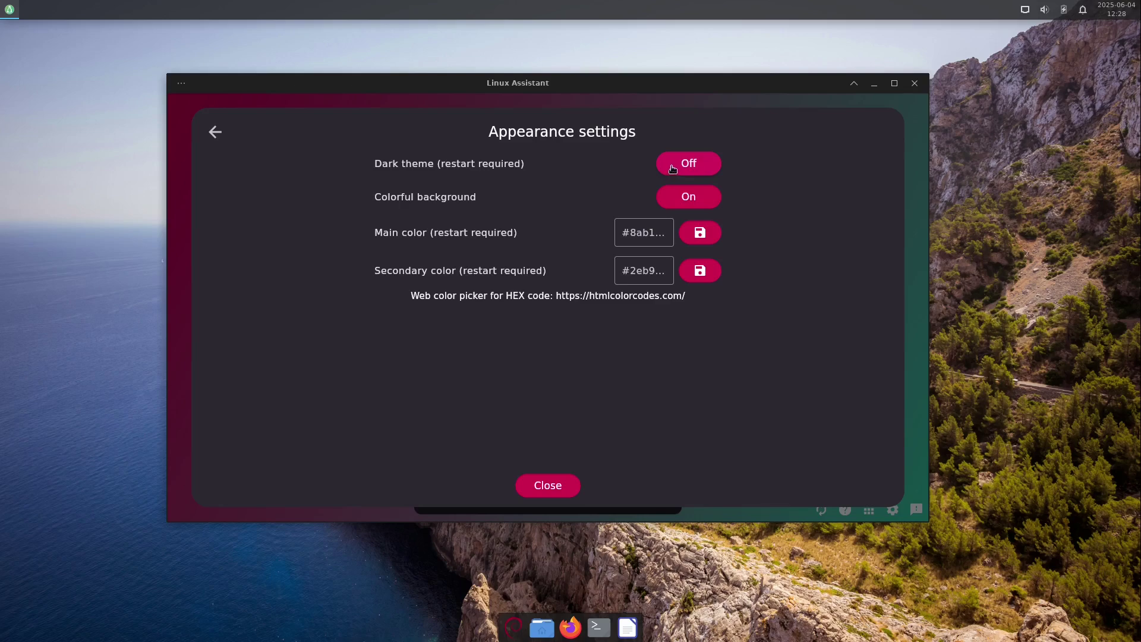
pyautogui.click(689, 203)
pyautogui.click(690, 203)
pyautogui.click(215, 132)
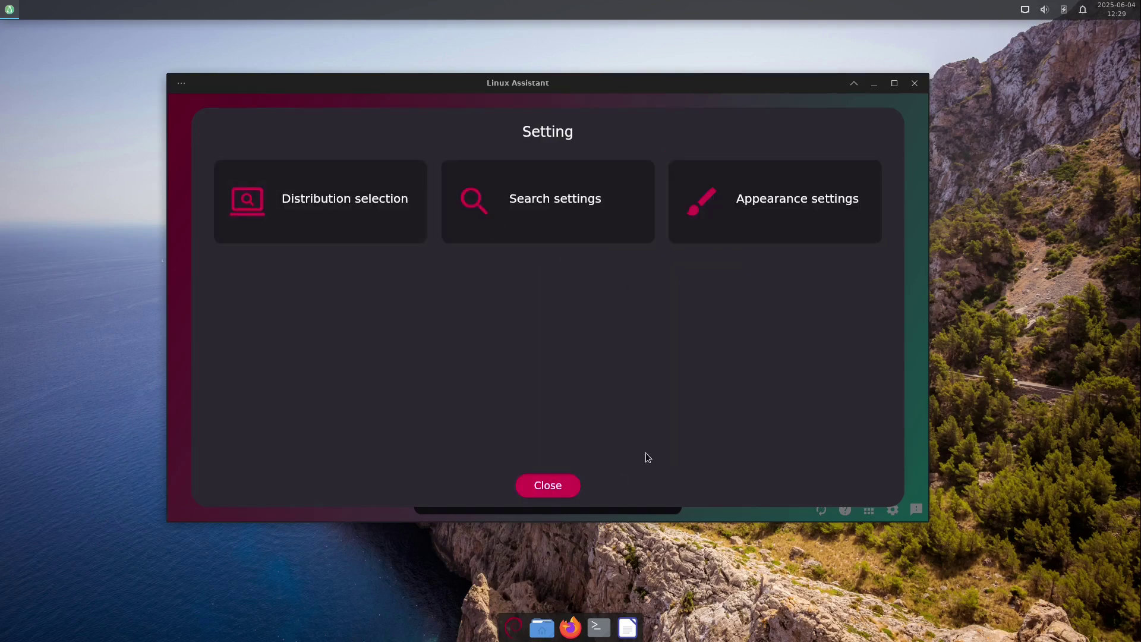
pyautogui.click(547, 484)
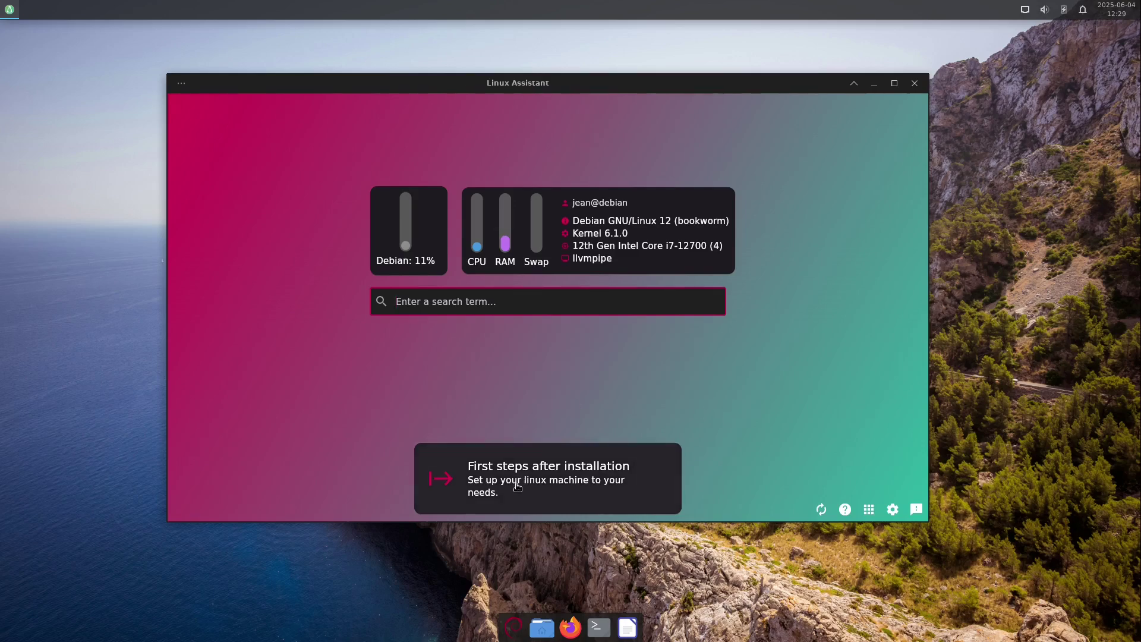
# Search Linux-Assistant for "key" and set up the Super+Q keyboard shortcut that opens Linux-Assistant
pyautogui.click(525, 304)
pyautogui.write('Uninstall sudo')
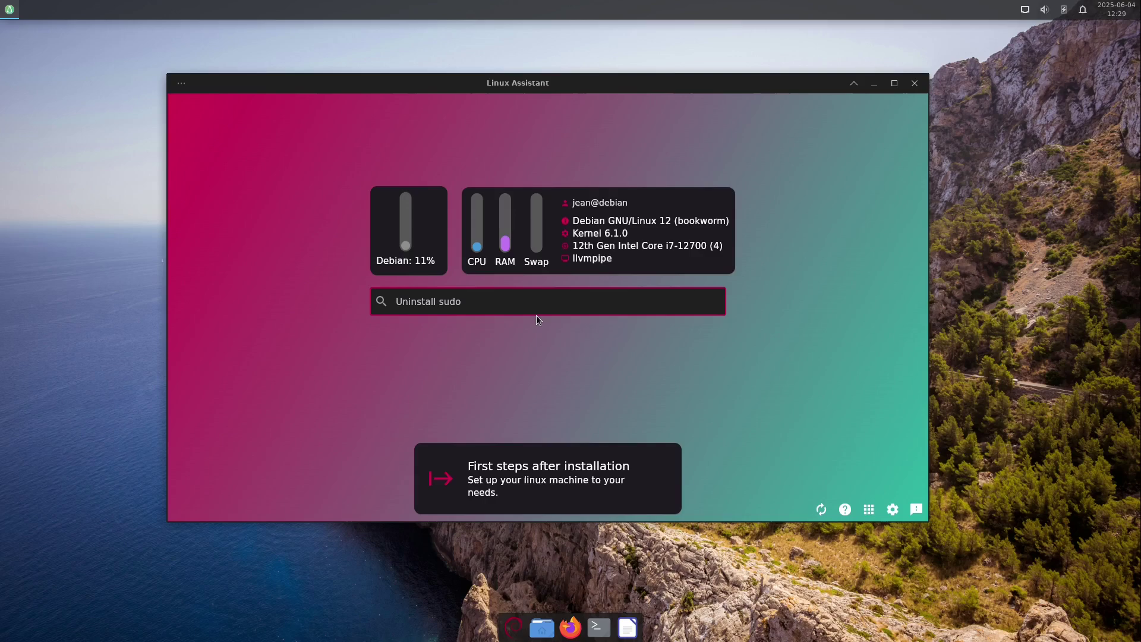
pyautogui.write('key')
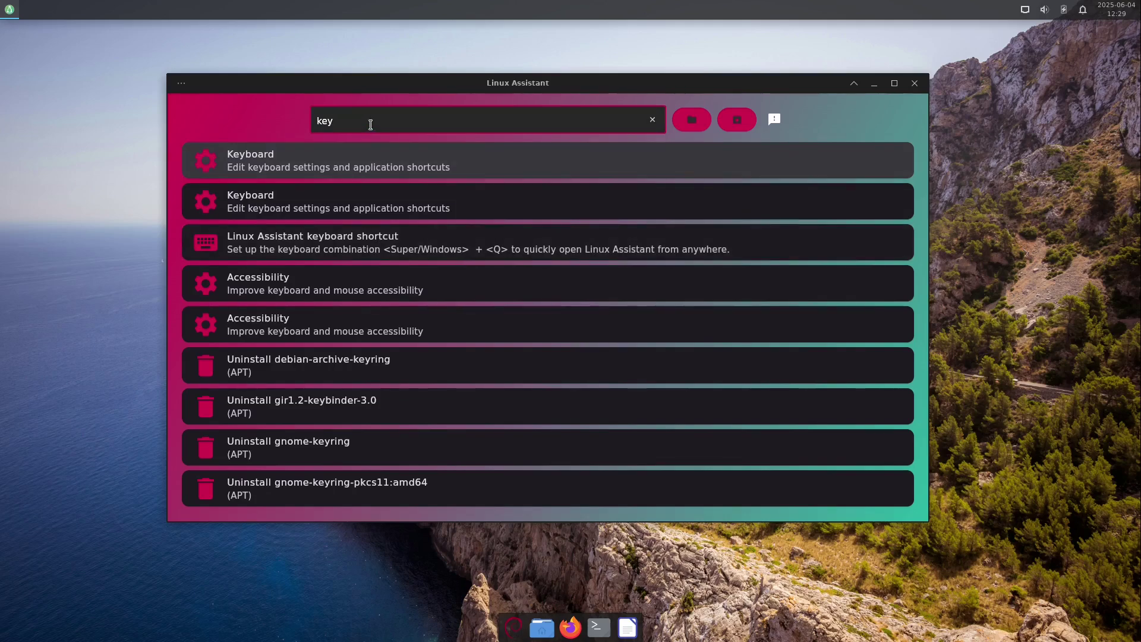
pyautogui.click(303, 245)
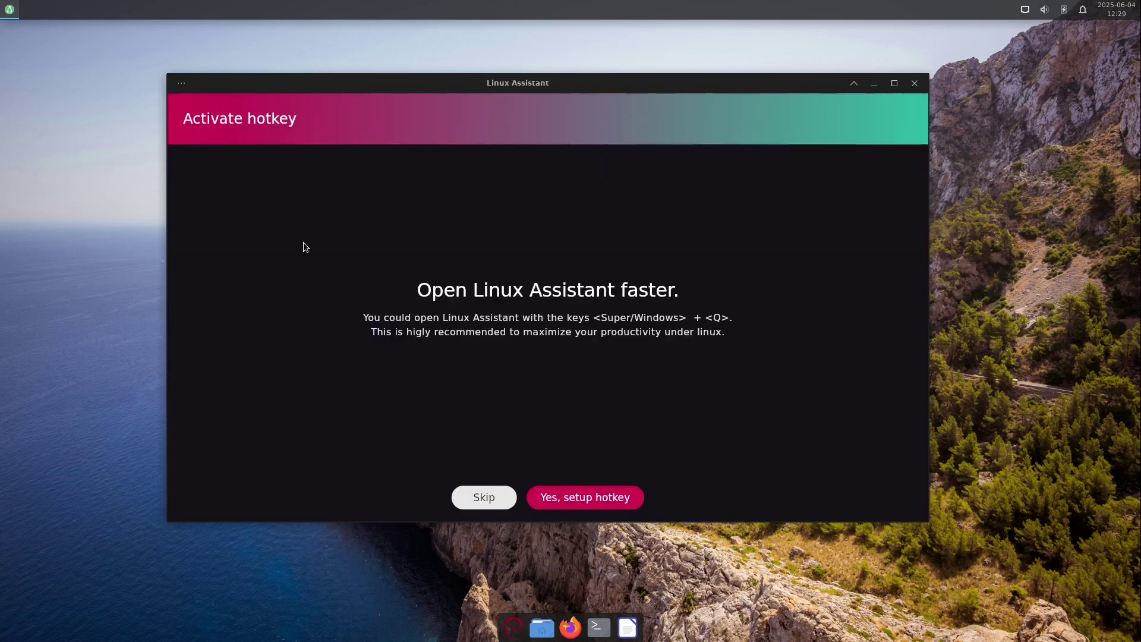
pyautogui.click(576, 499)
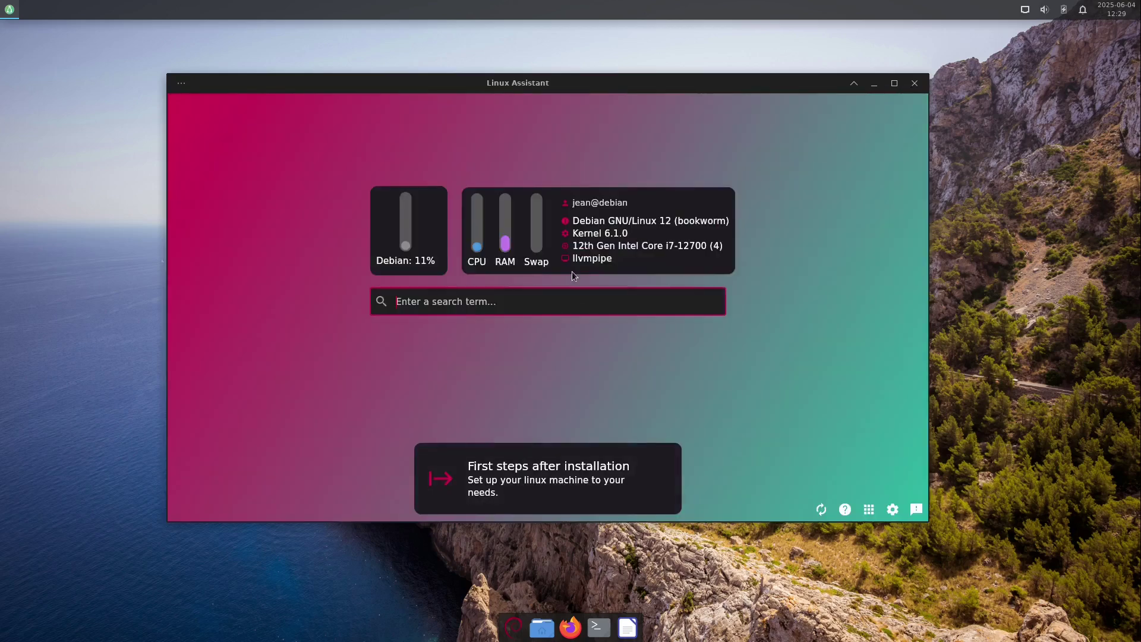
# Close Linux-Assistant, reopen it, and move its window toward the middle of the desktop
pyautogui.click(914, 83)
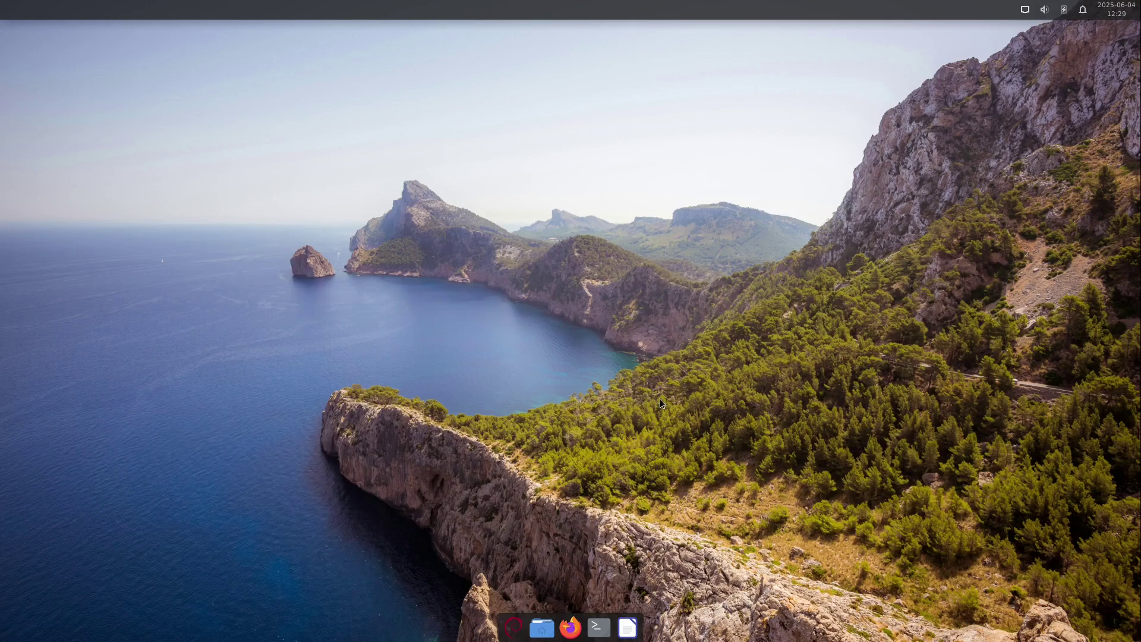
pyautogui.press('super')
pyautogui.click(655, 405)
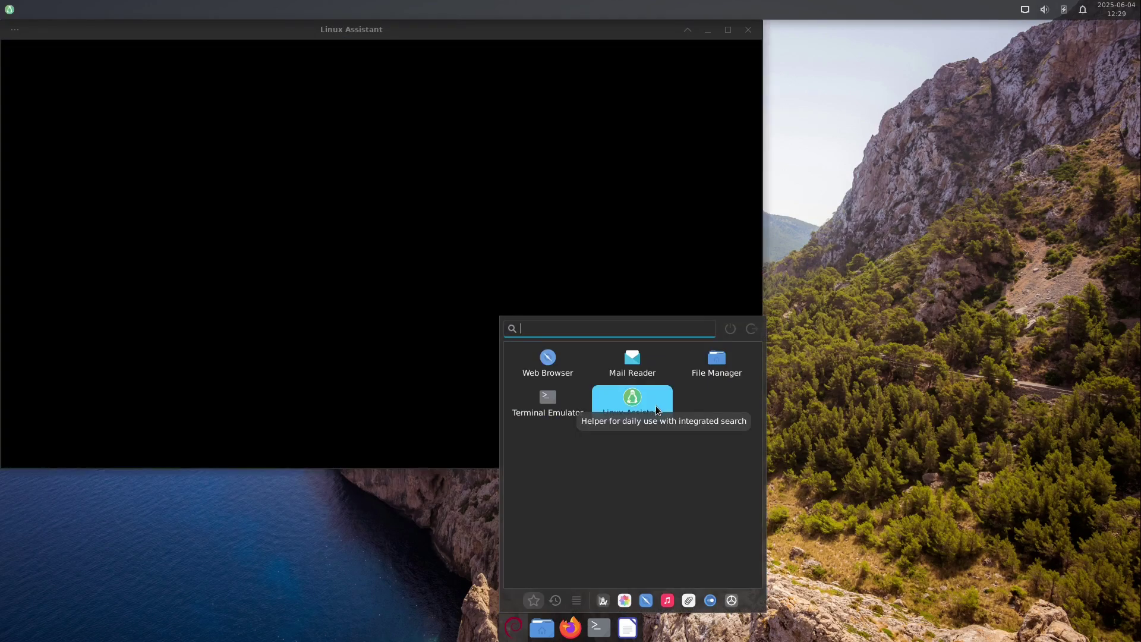
pyautogui.moveTo(529, 36); pyautogui.dragTo(747, 137)
# Find the Keyboard settings with "key", check the linux-assistant entry in the application shortcuts, and close the settings
pyautogui.click(512, 624)
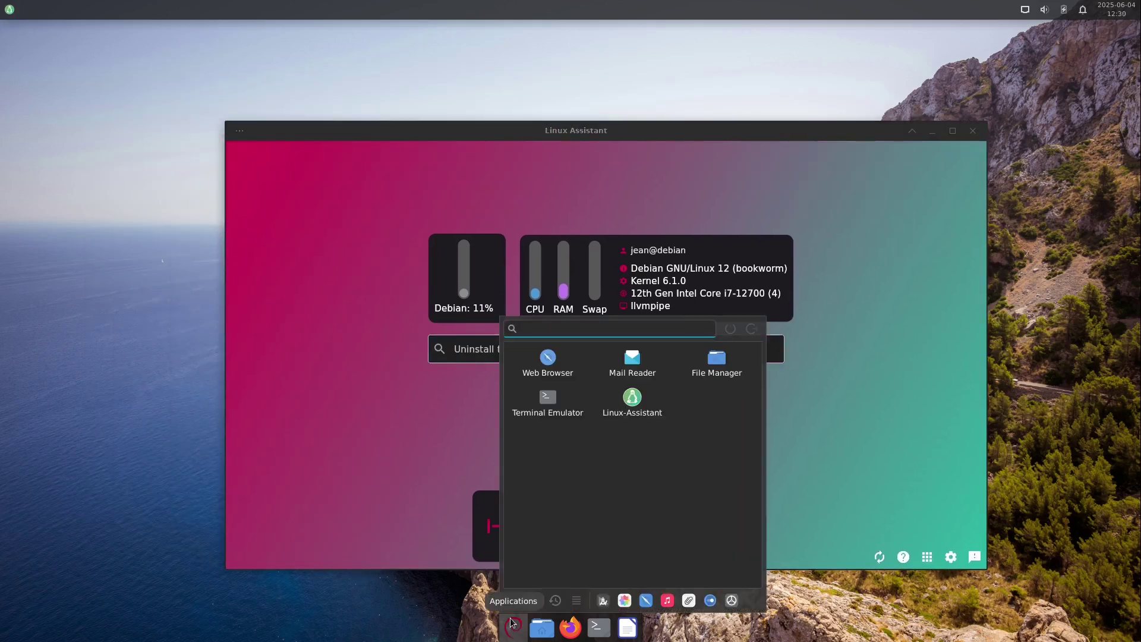
pyautogui.write('key')
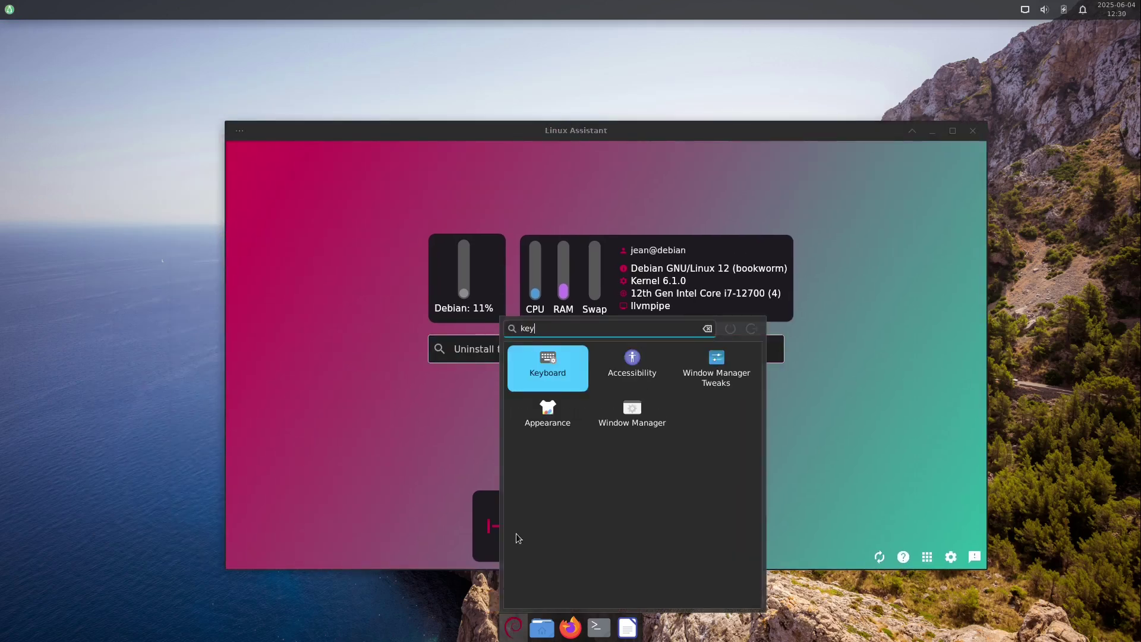
pyautogui.click(536, 366)
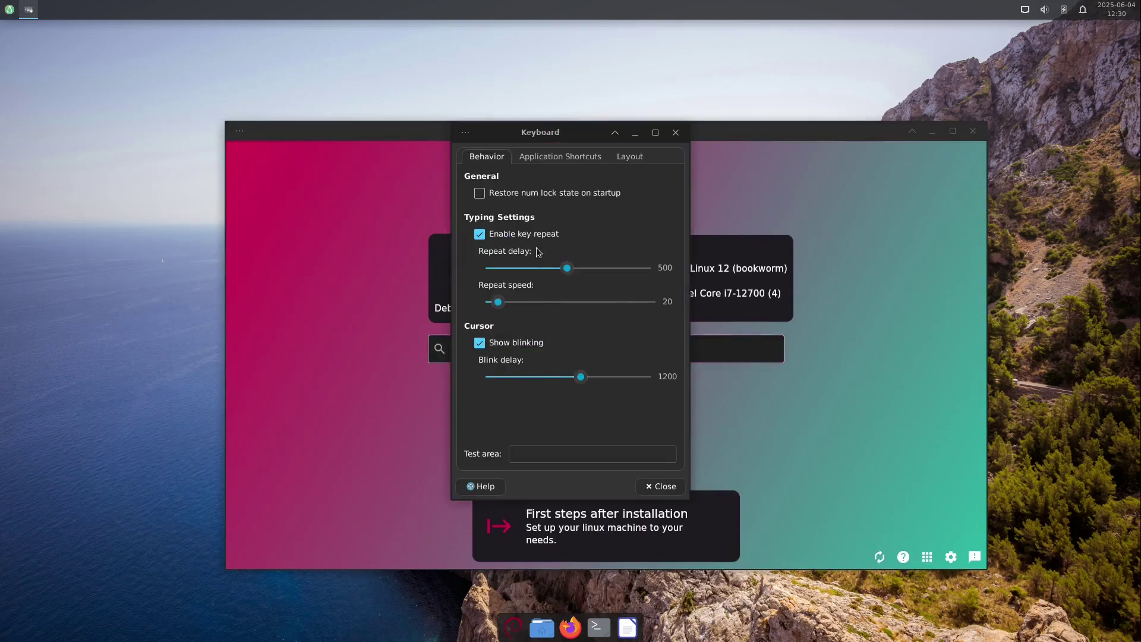
pyautogui.click(558, 156)
pyautogui.scroll(-3, 543, 337)
pyautogui.scroll(3, 545, 341)
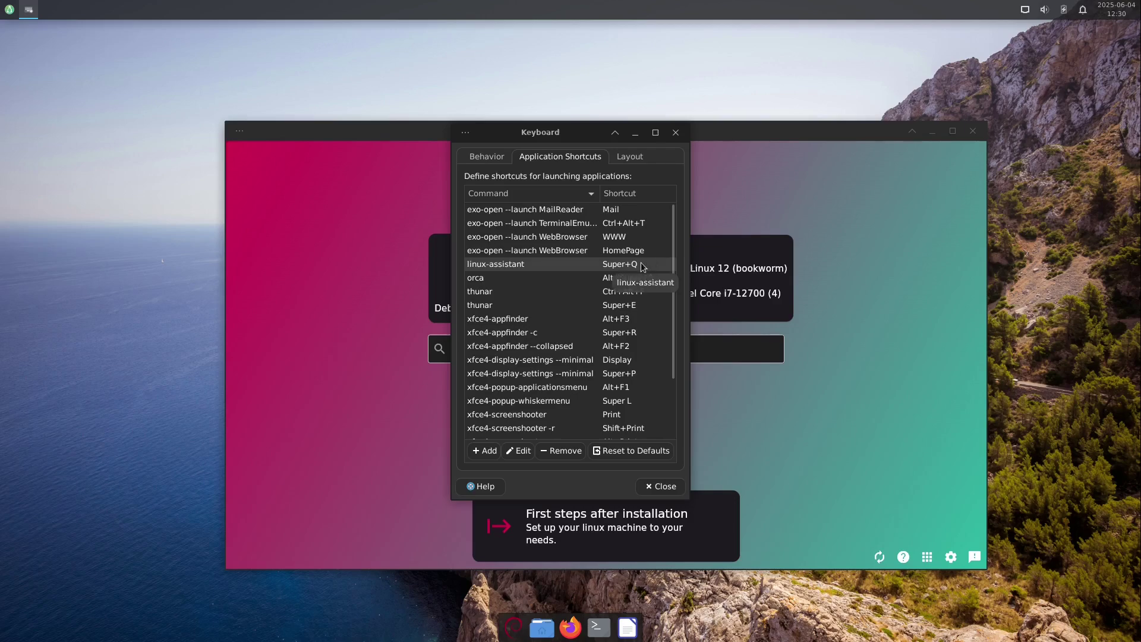
pyautogui.click(675, 132)
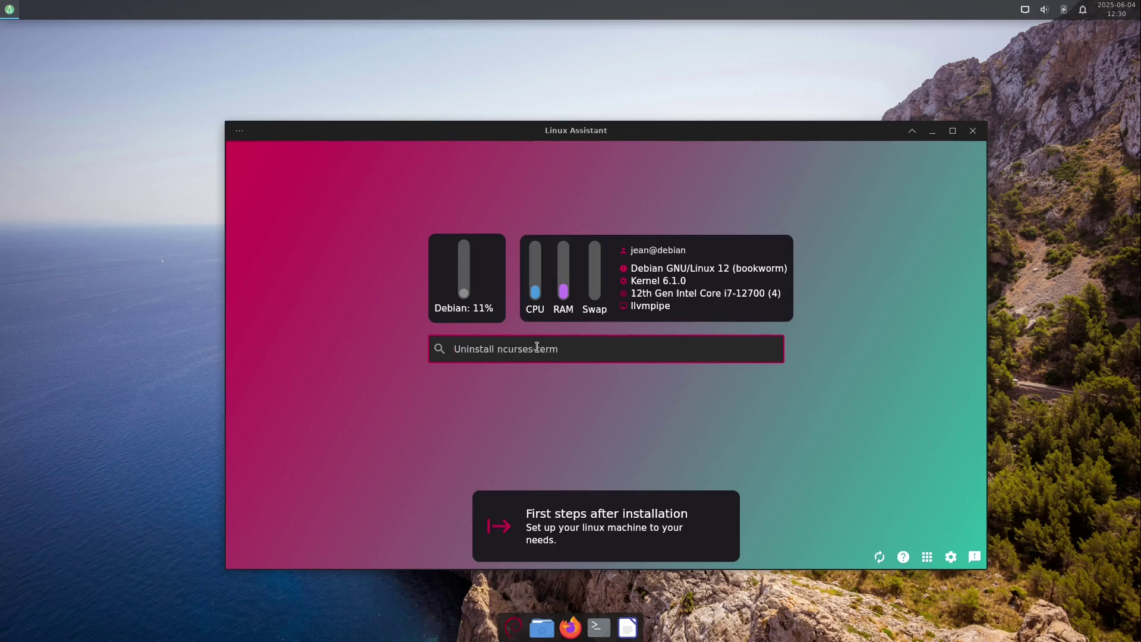
# Search Linux-Assistant for "htop", clear the search term, and close Linux-Assistant
pyautogui.write('htop')
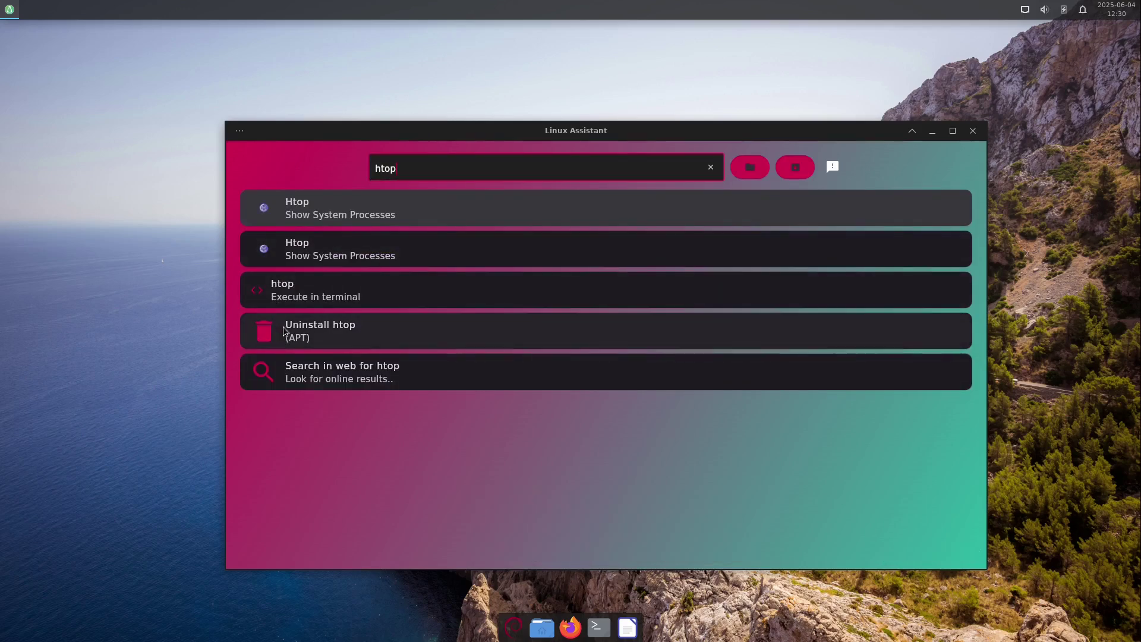
pyautogui.click(709, 170)
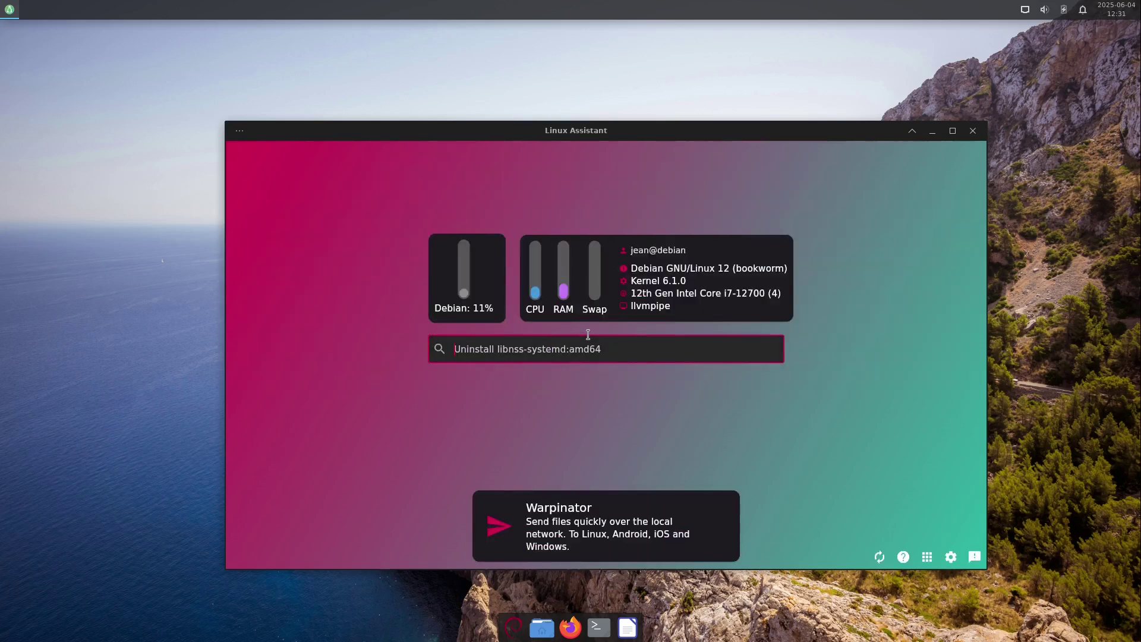
pyautogui.click(973, 131)
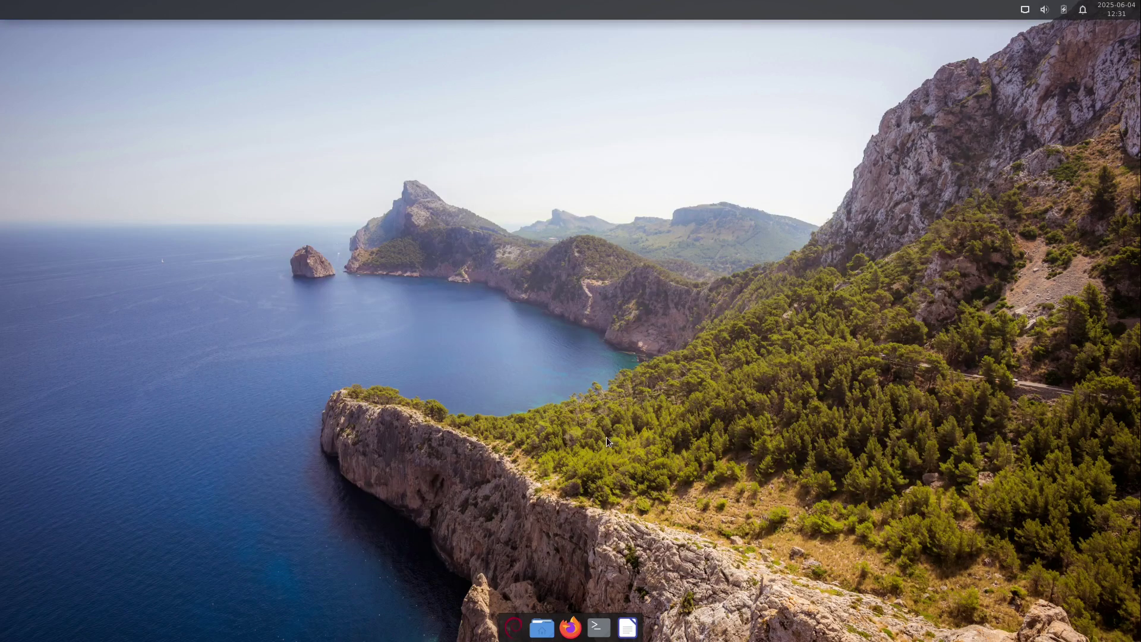
# Switch to Firefox and show the Linux Ort website at linuxort.com
pyautogui.click(574, 631)
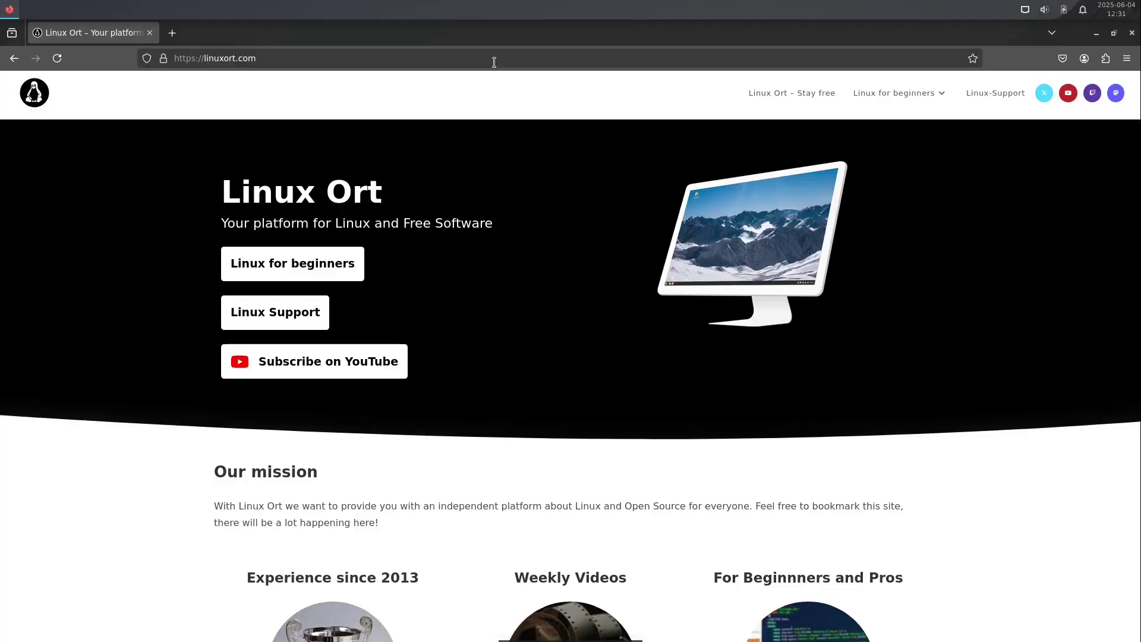